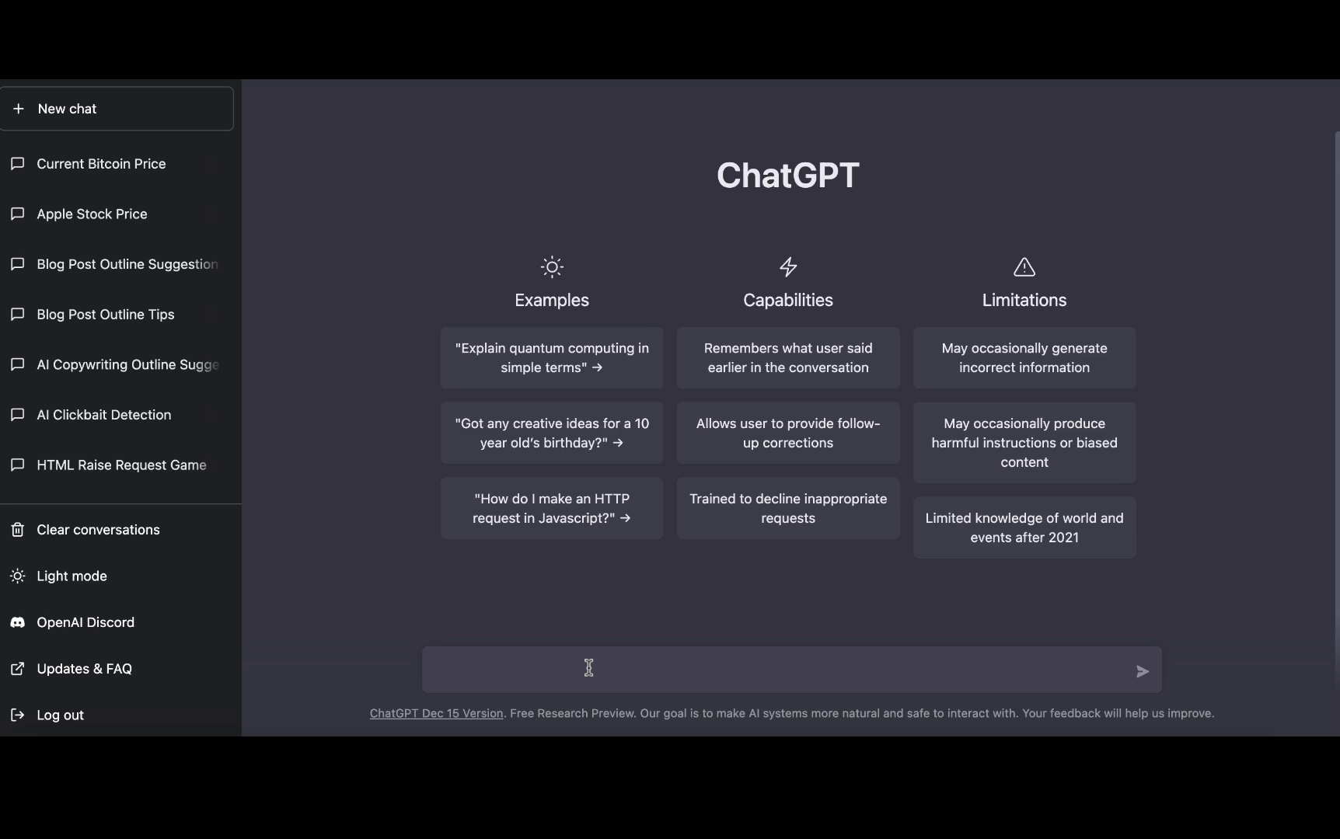
# Step: Ask ChatGPT 'what is the price of bitcoin now?'
pyautogui.write('what is the price of bitcoin n')
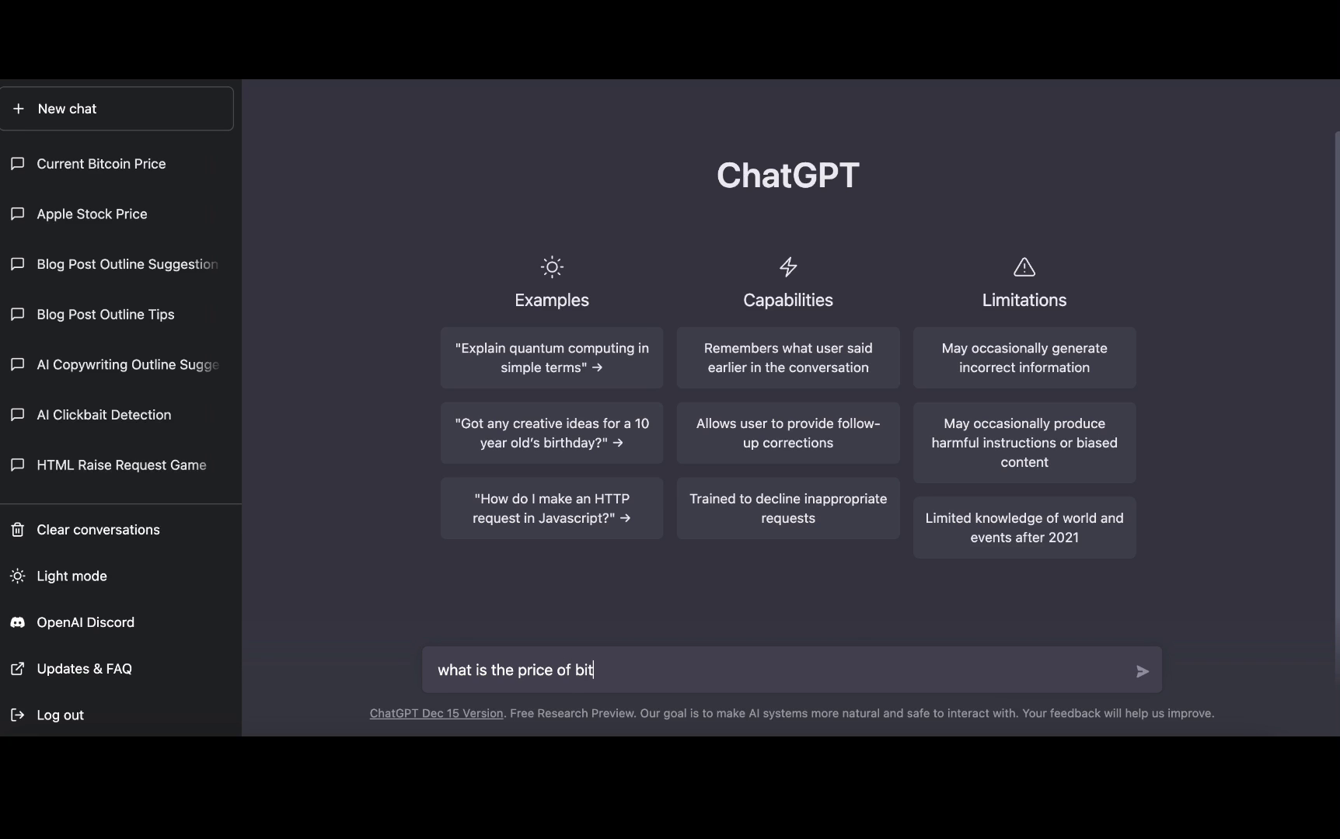
pyautogui.write('ow?')
pyautogui.press('Return')
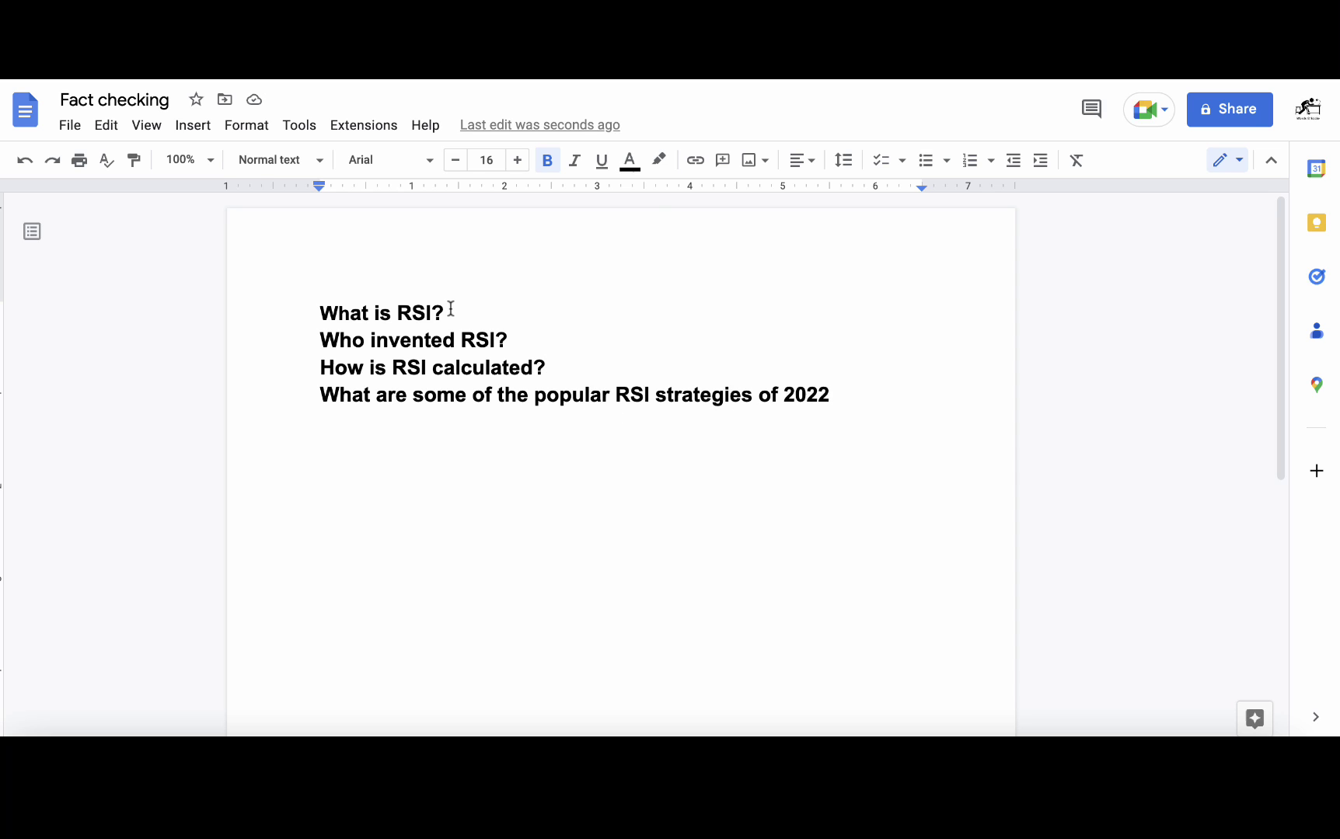
# Step: Select the question 'What is RSI?' in the Fact checking document
pyautogui.moveTo(454, 309); pyautogui.dragTo(317, 314)
pyautogui.hotkey('ctrl', 'c')
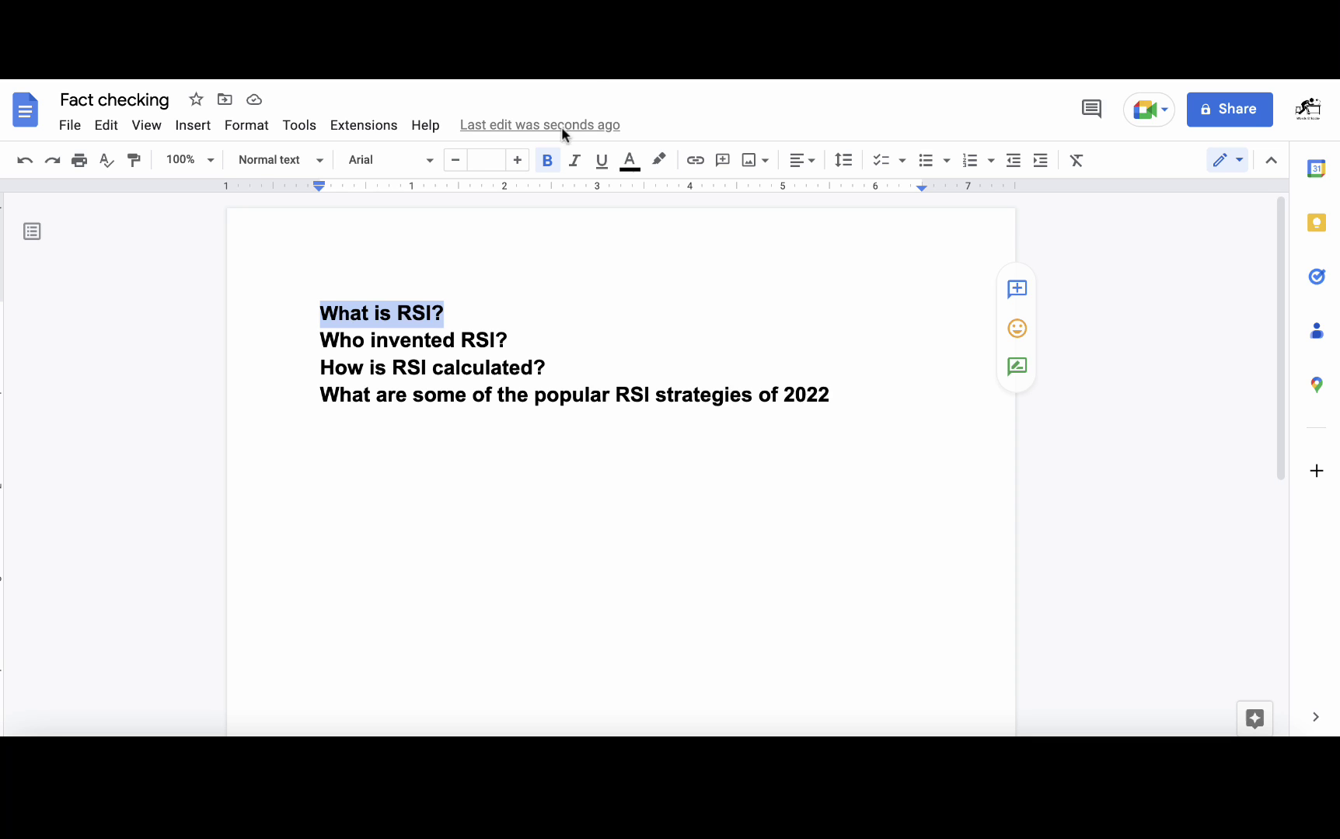
# Step: Submit 'What is RSI?' to Perplexity and look through its cited answer
pyautogui.click(599, 87)
pyautogui.hotkey('ctrl', 'v')
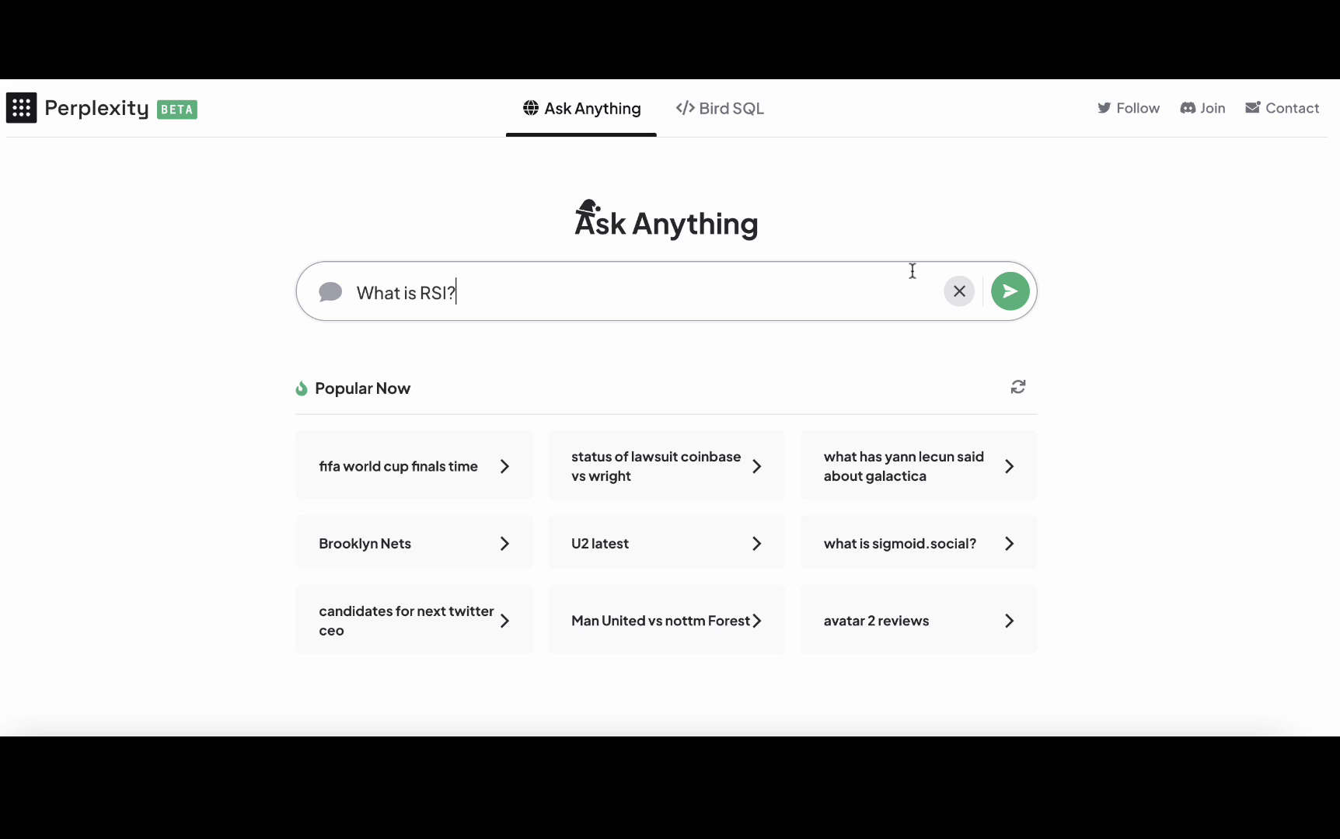
pyautogui.click(1009, 289)
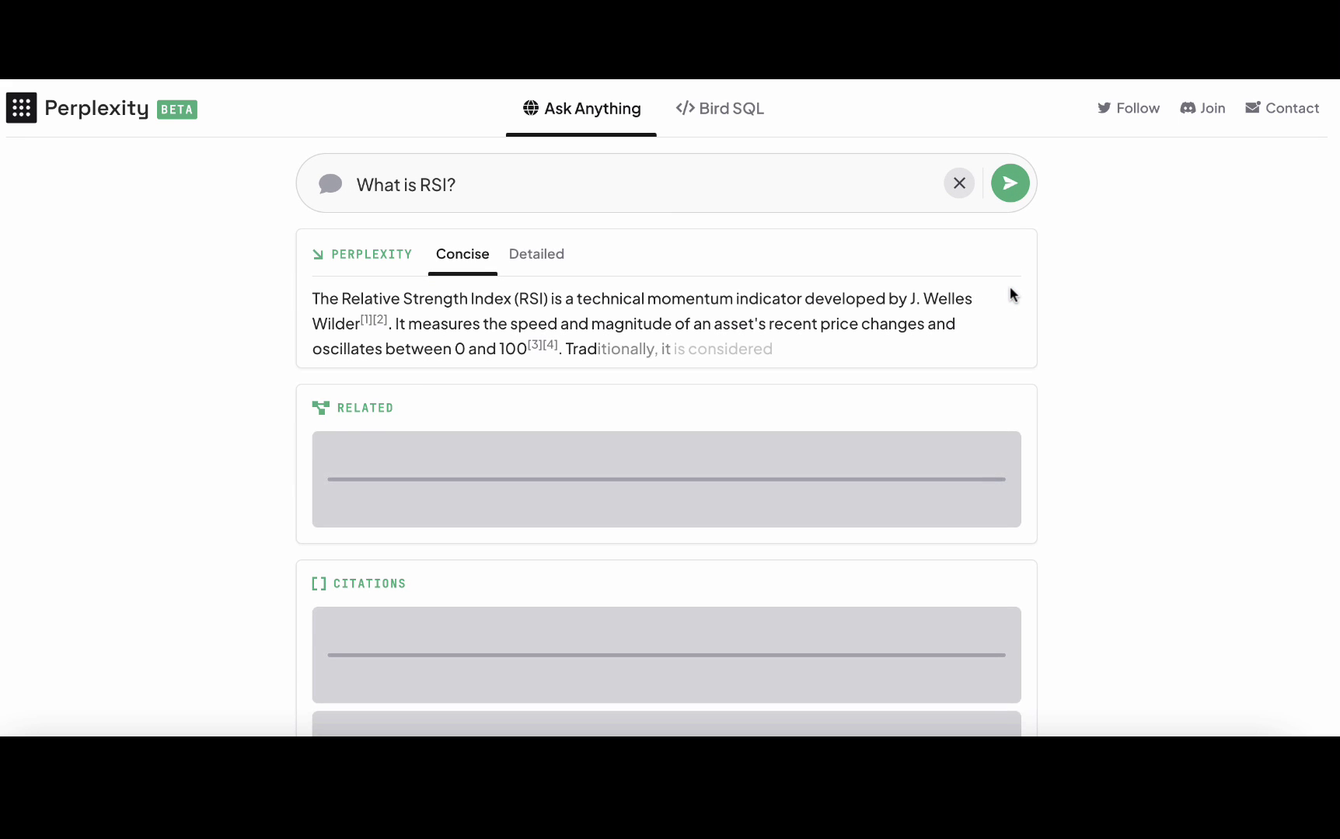
pyautogui.scroll(-7, 920, 408)
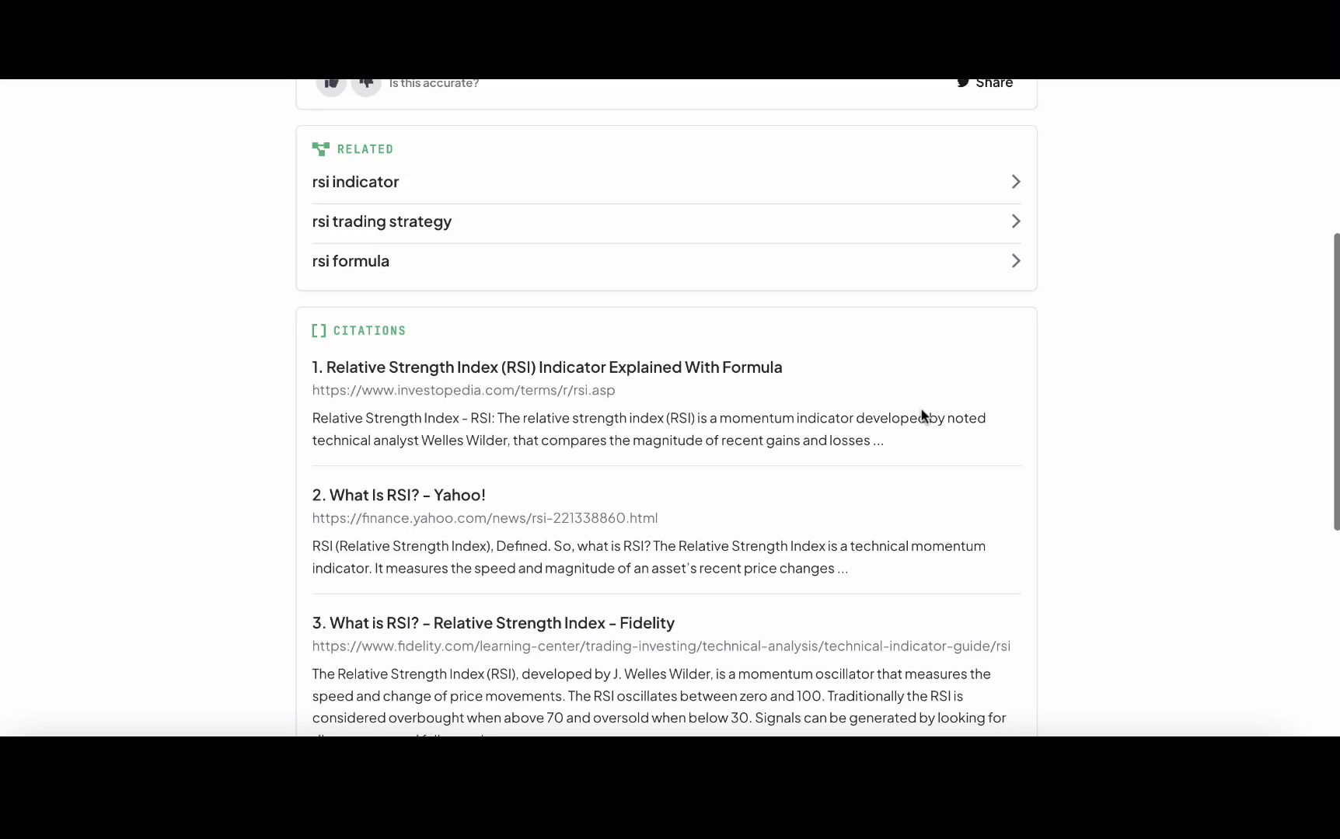
pyautogui.scroll(-2, 607, 405)
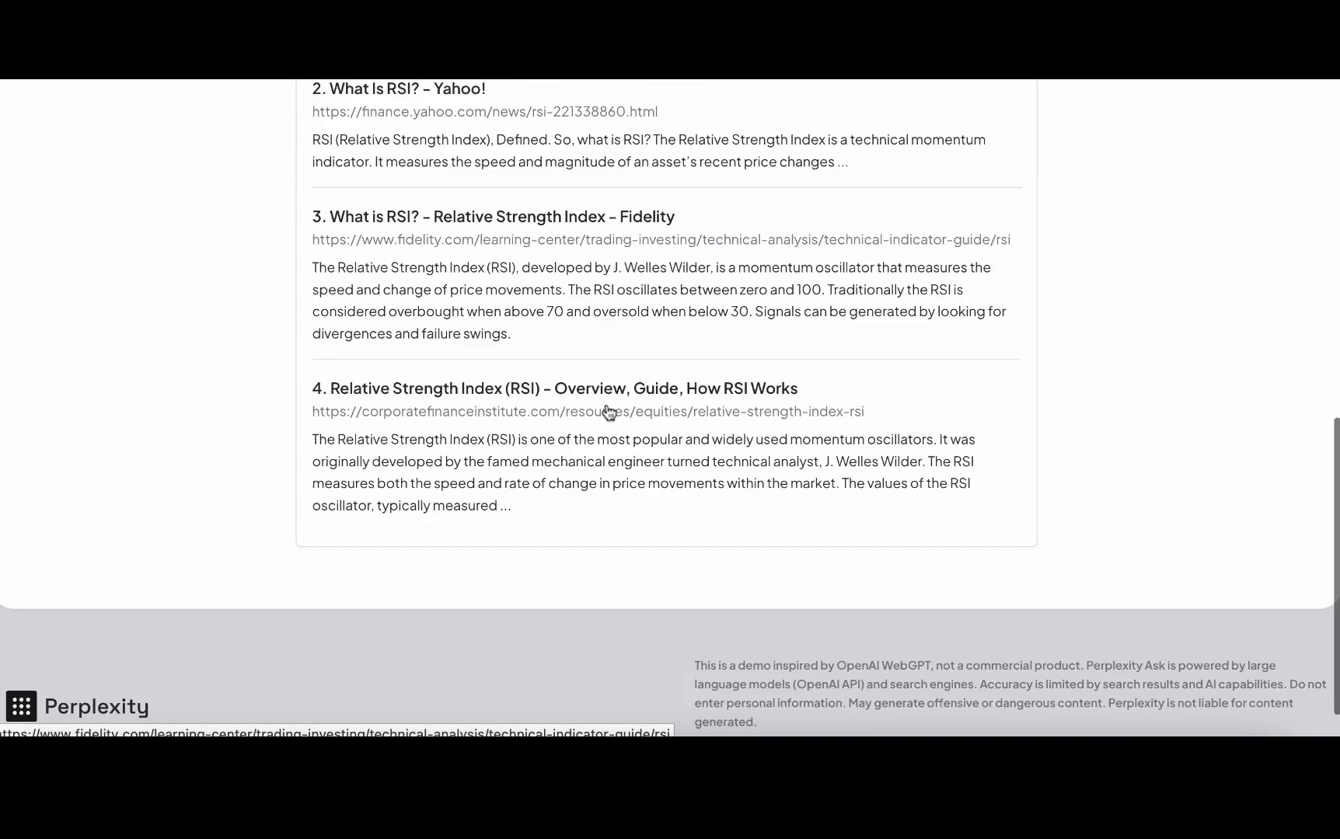
pyautogui.scroll(3, 607, 412)
pyautogui.scroll(1, 605, 404)
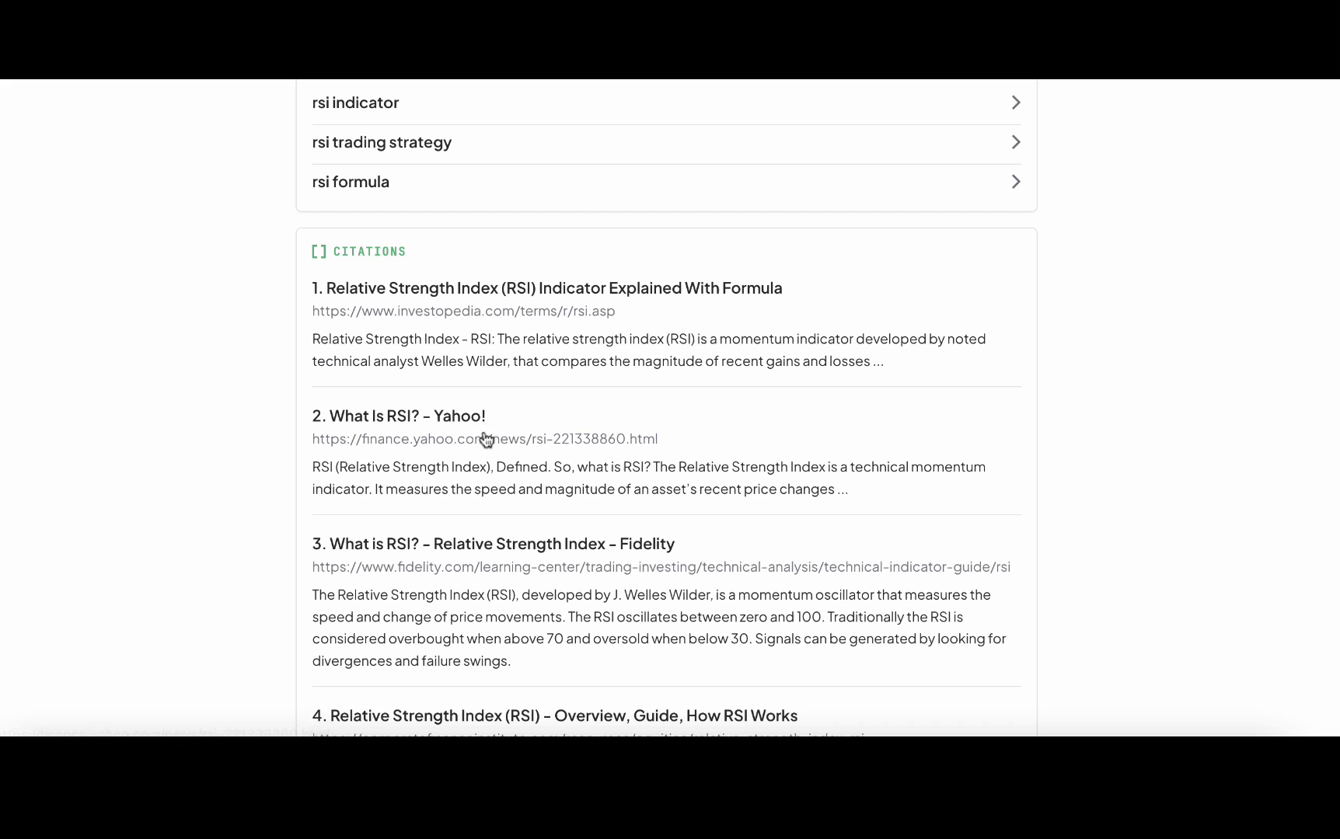
pyautogui.scroll(-2, 599, 434)
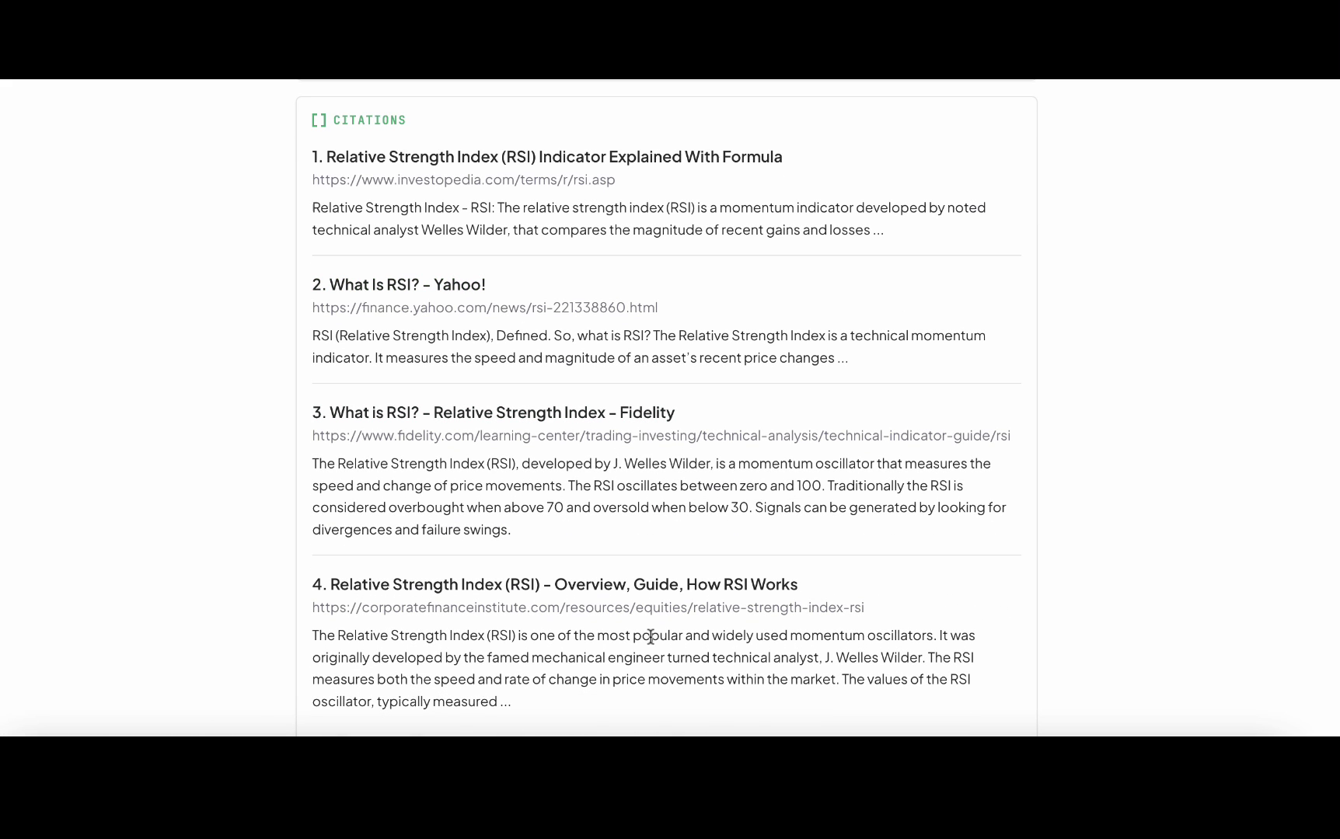
pyautogui.scroll(5, 651, 638)
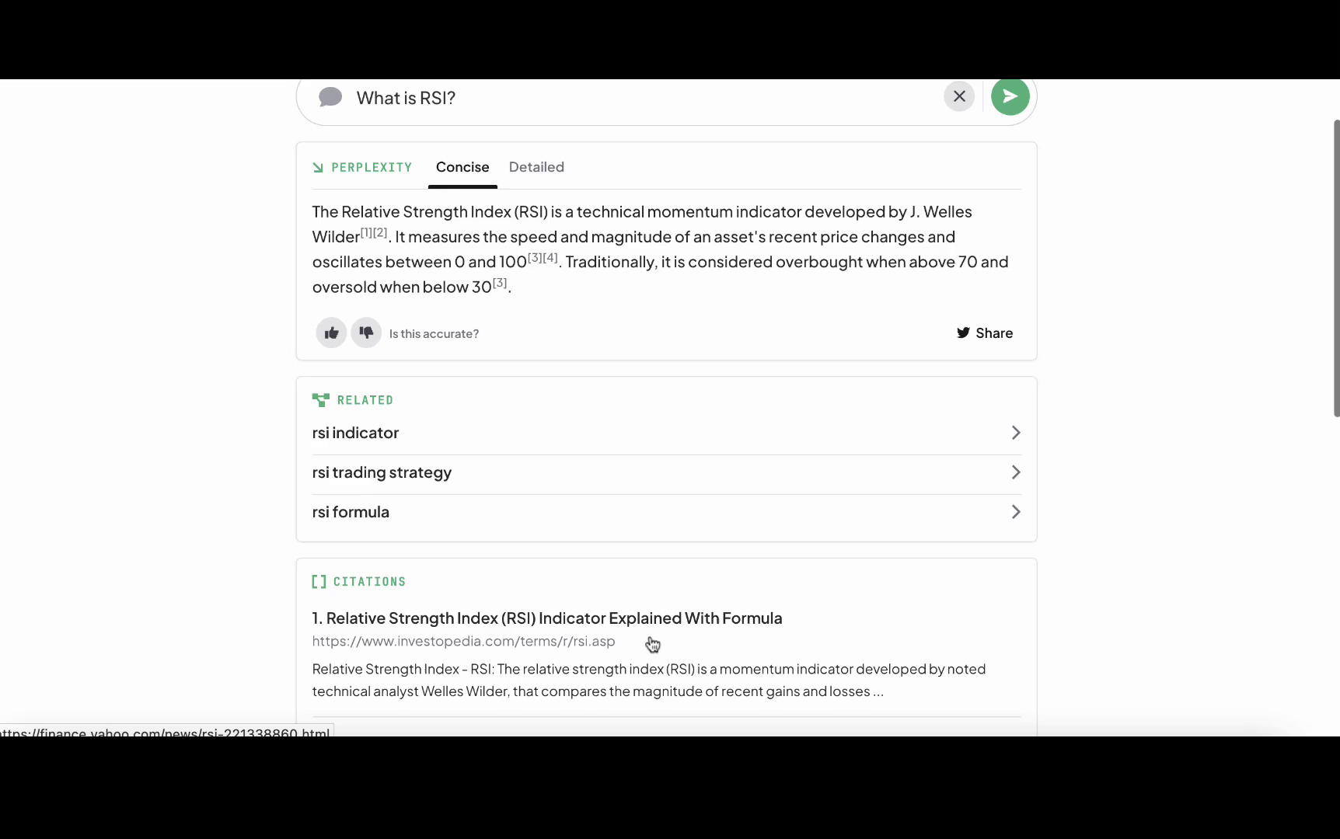
pyautogui.scroll(-1, 652, 644)
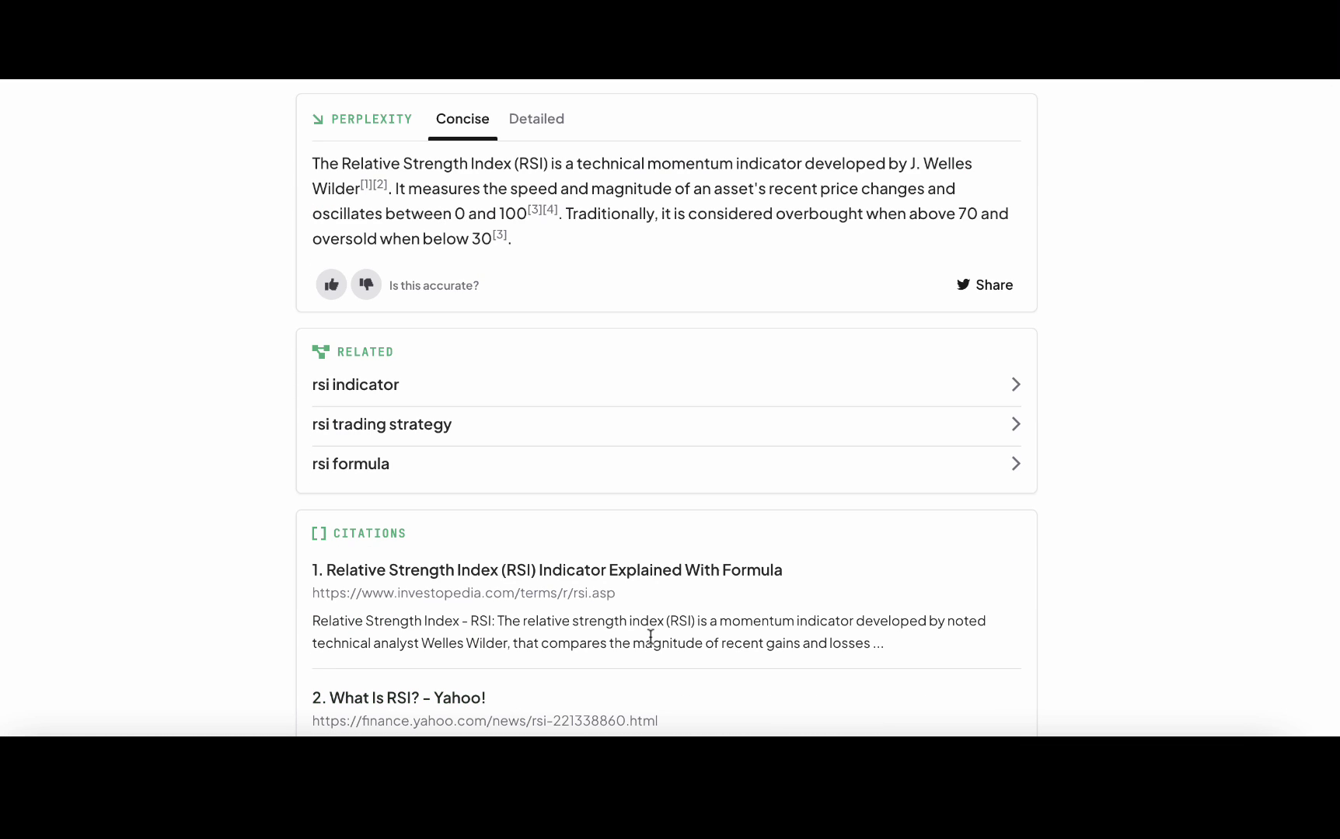
pyautogui.scroll(2, 651, 635)
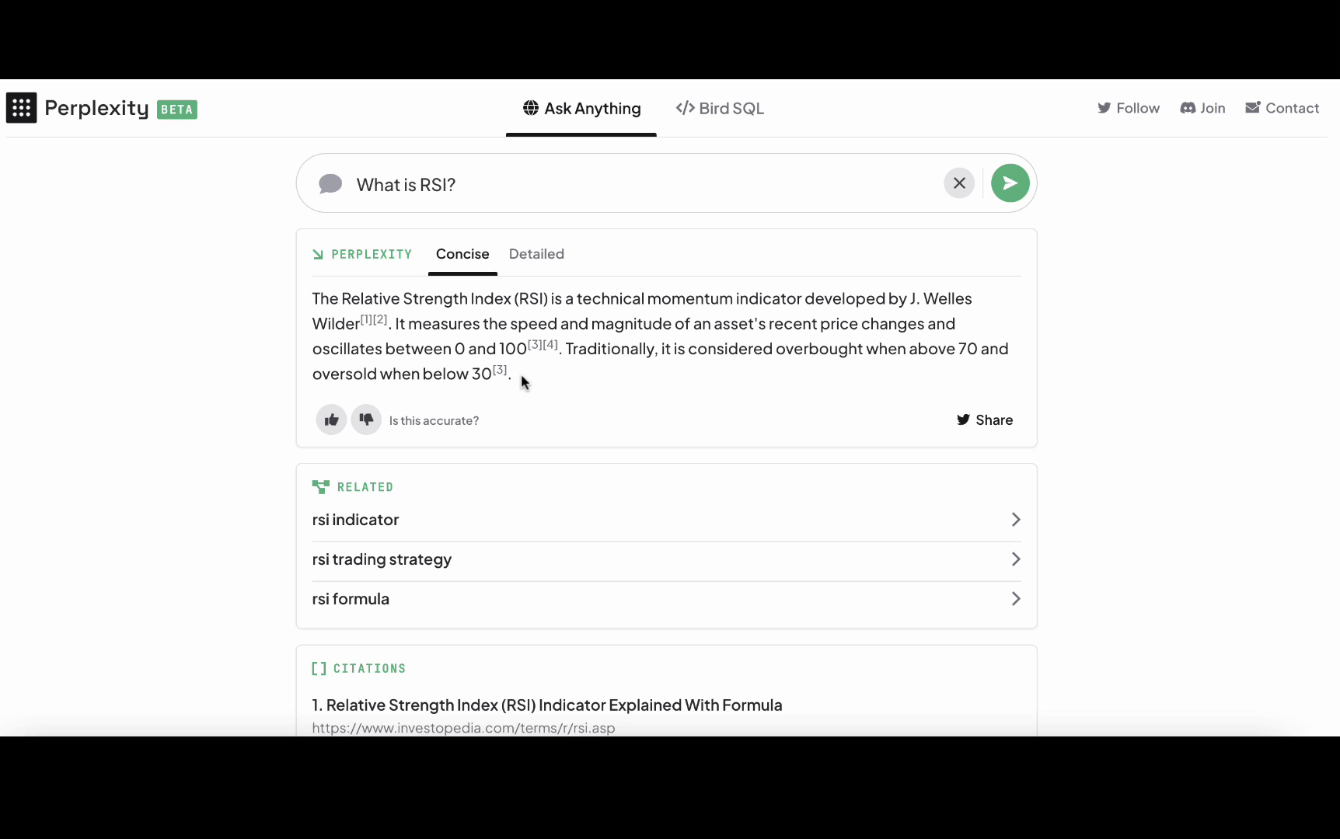
# Step: Select the full cited RSI definition paragraph for copying
pyautogui.moveTo(521, 378); pyautogui.dragTo(310, 303)
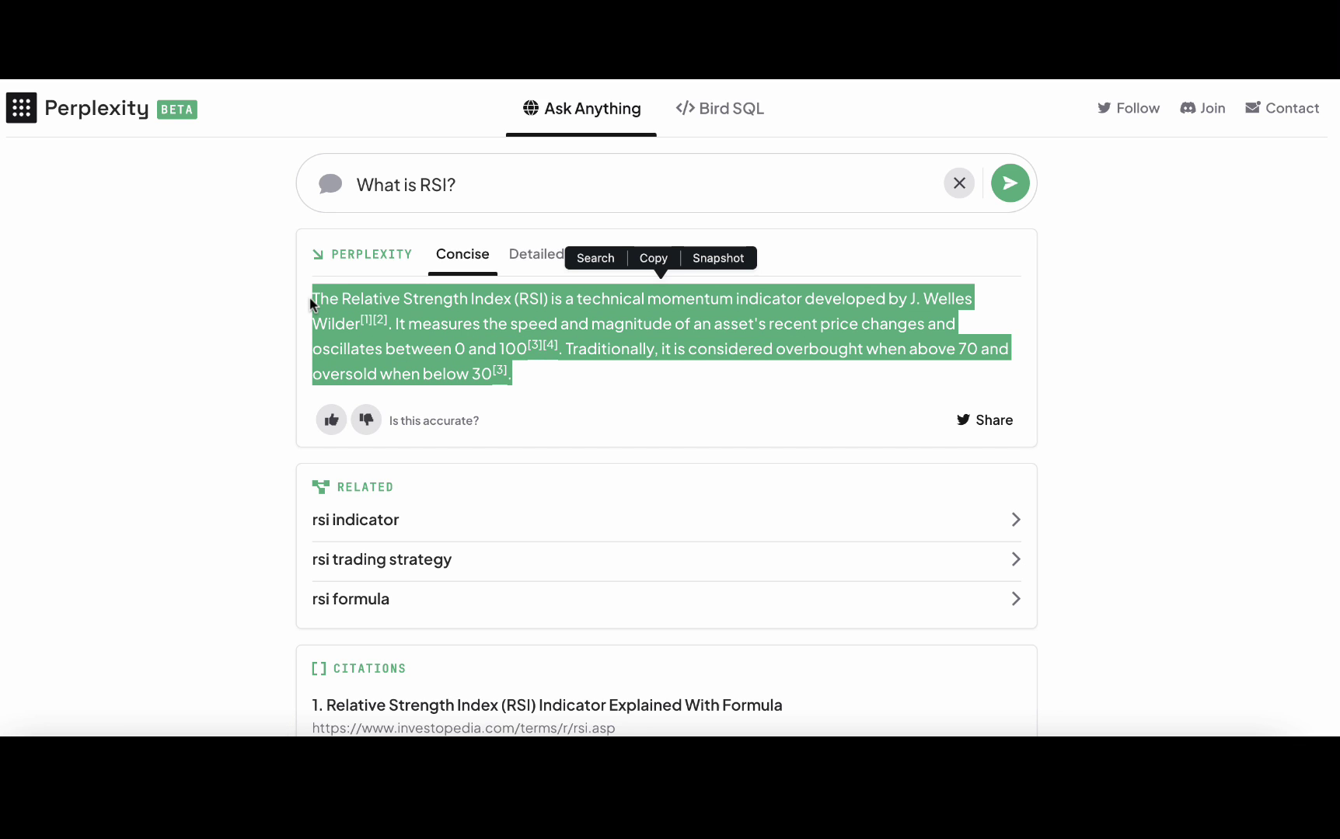
pyautogui.click(246, 318)
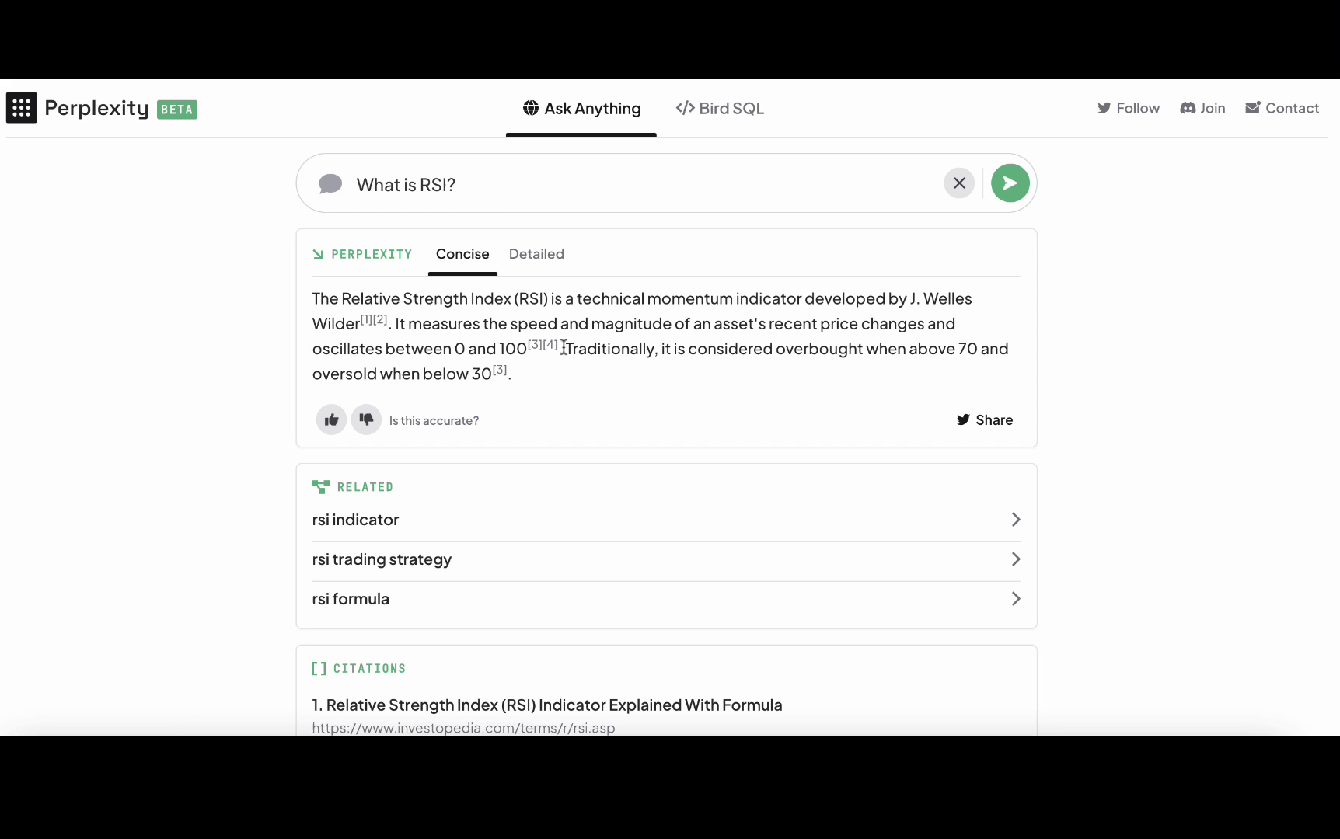
pyautogui.moveTo(563, 348); pyautogui.dragTo(394, 325)
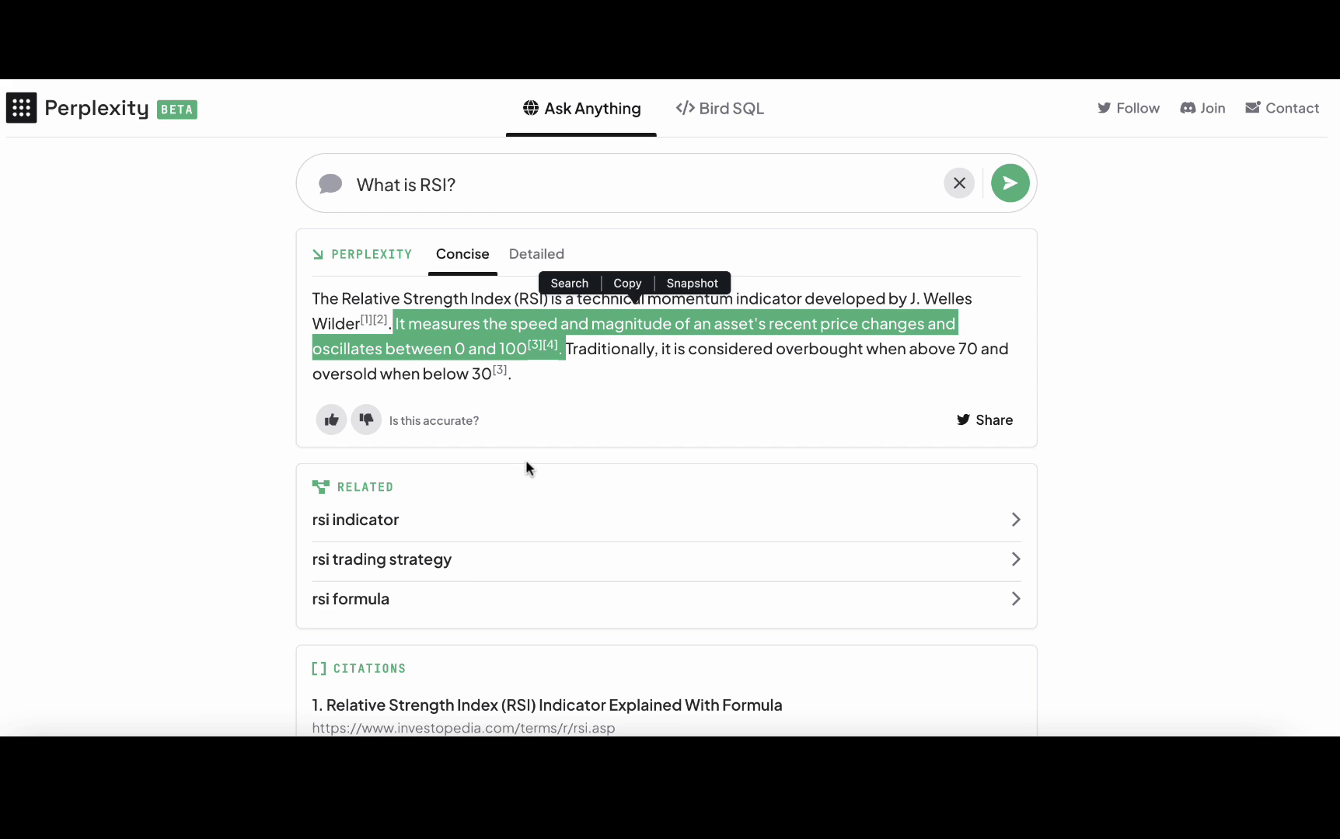
pyautogui.scroll(-6, 525, 459)
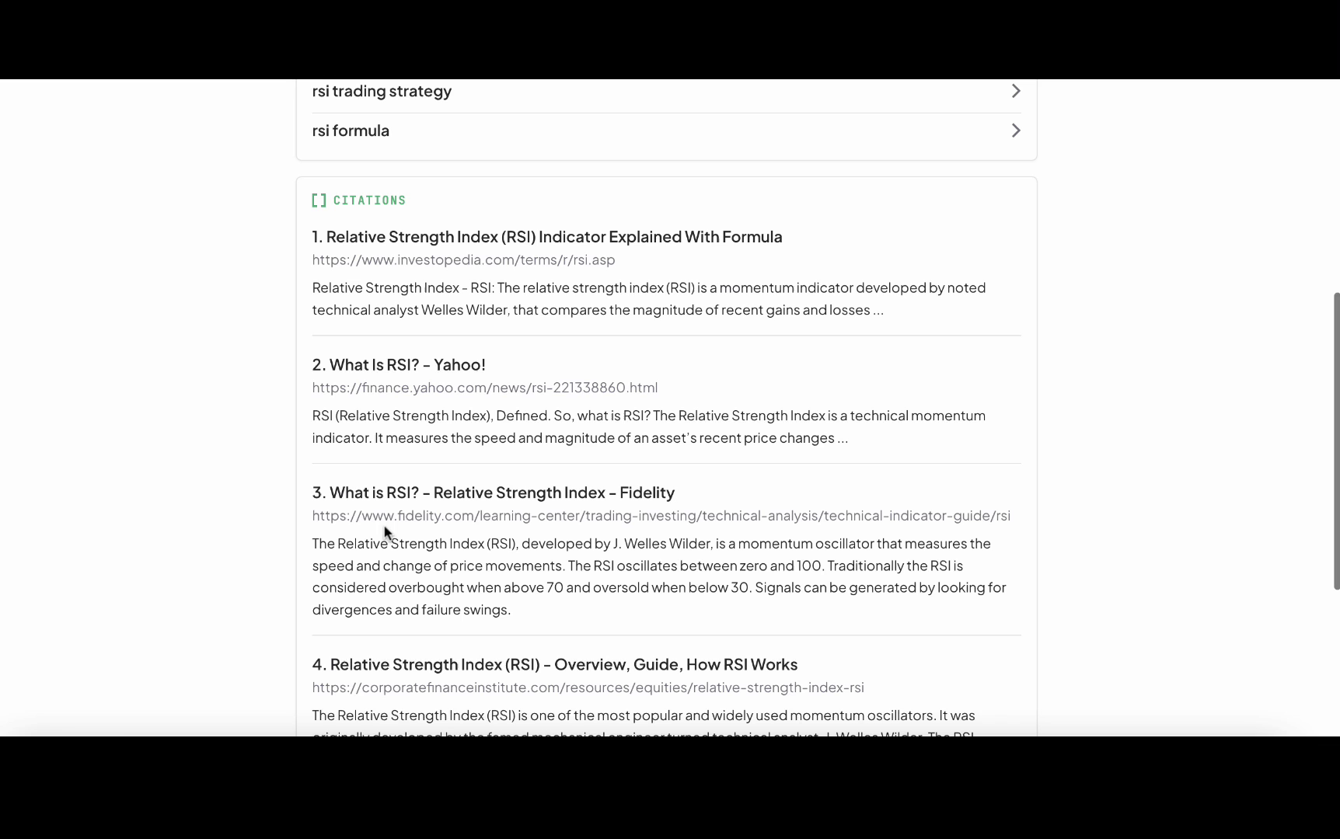
pyautogui.scroll(1, 483, 488)
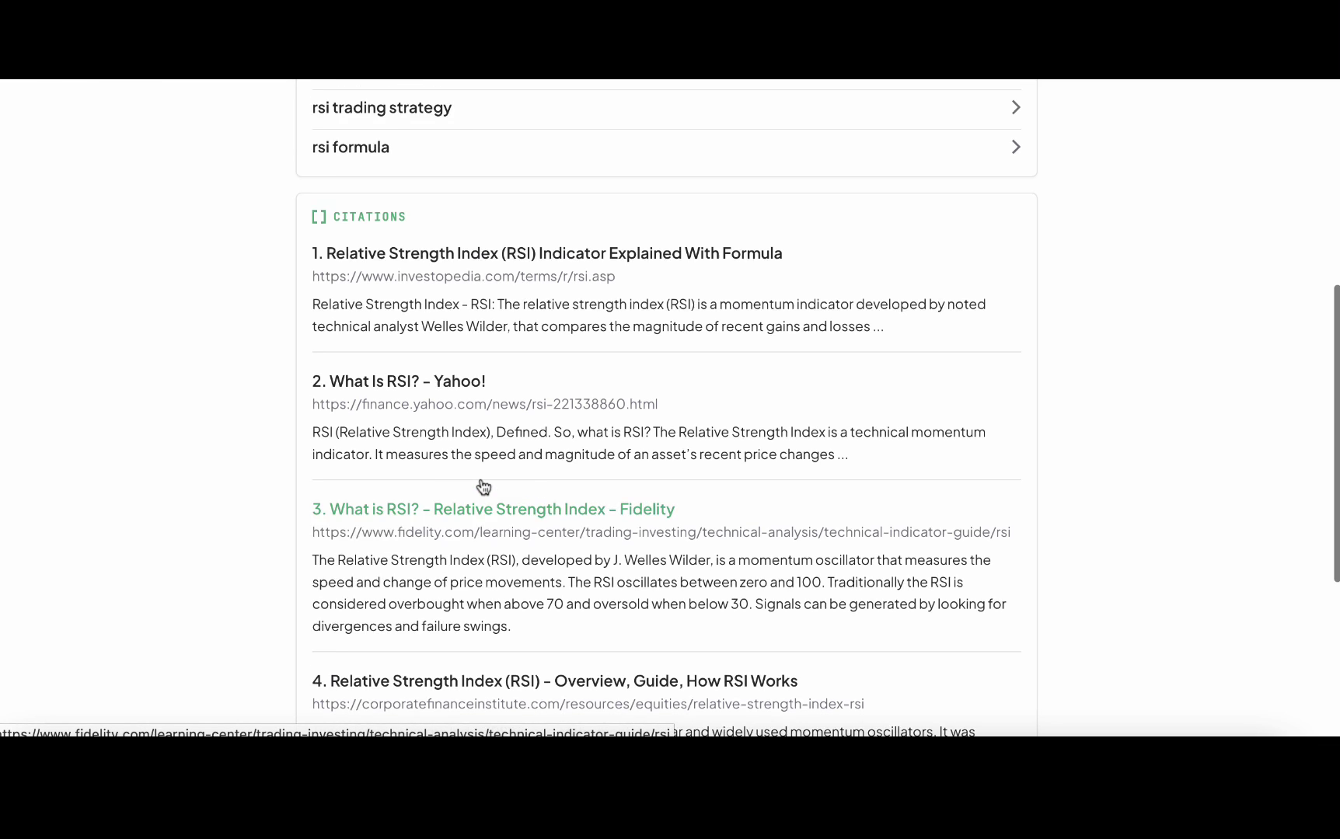
pyautogui.scroll(6, 484, 487)
pyautogui.click(561, 366)
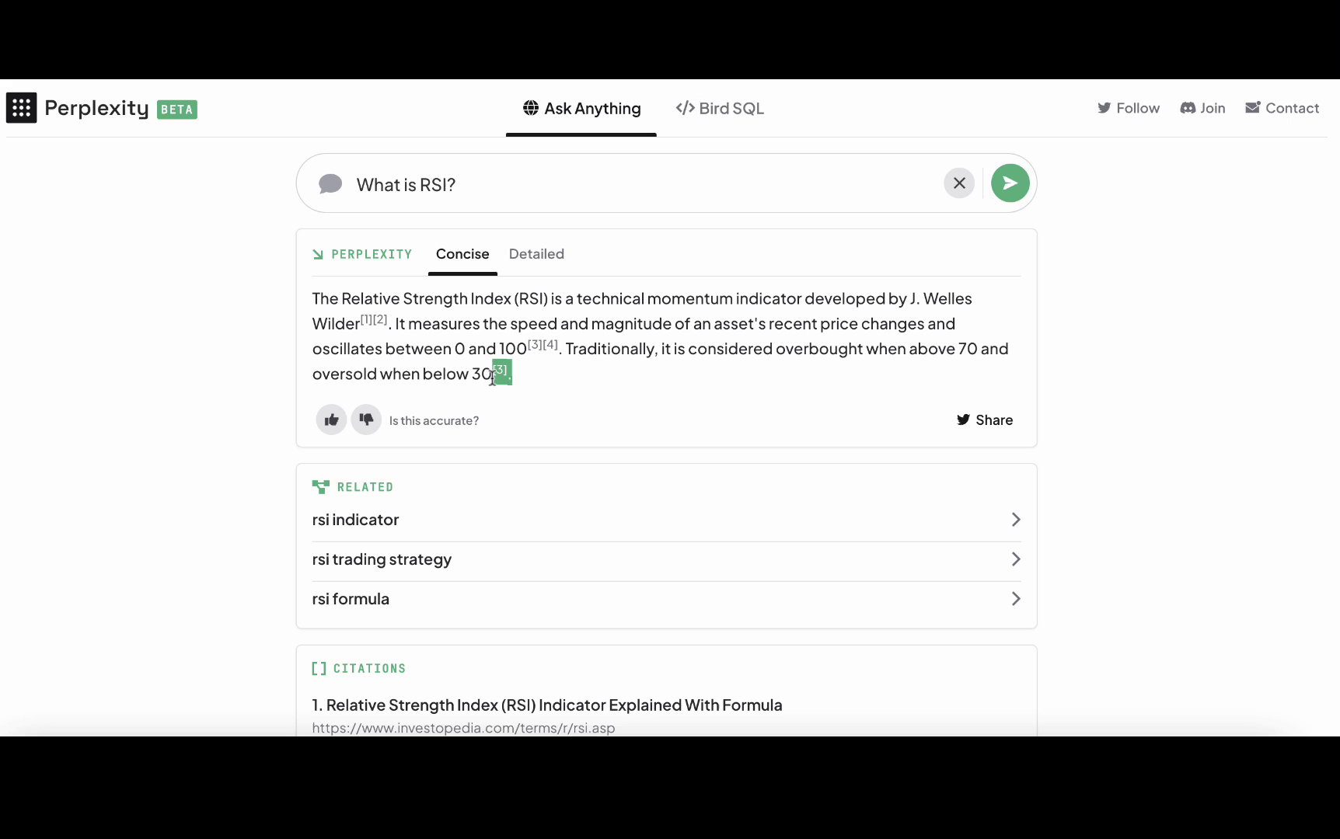
pyautogui.scroll(-5, 533, 442)
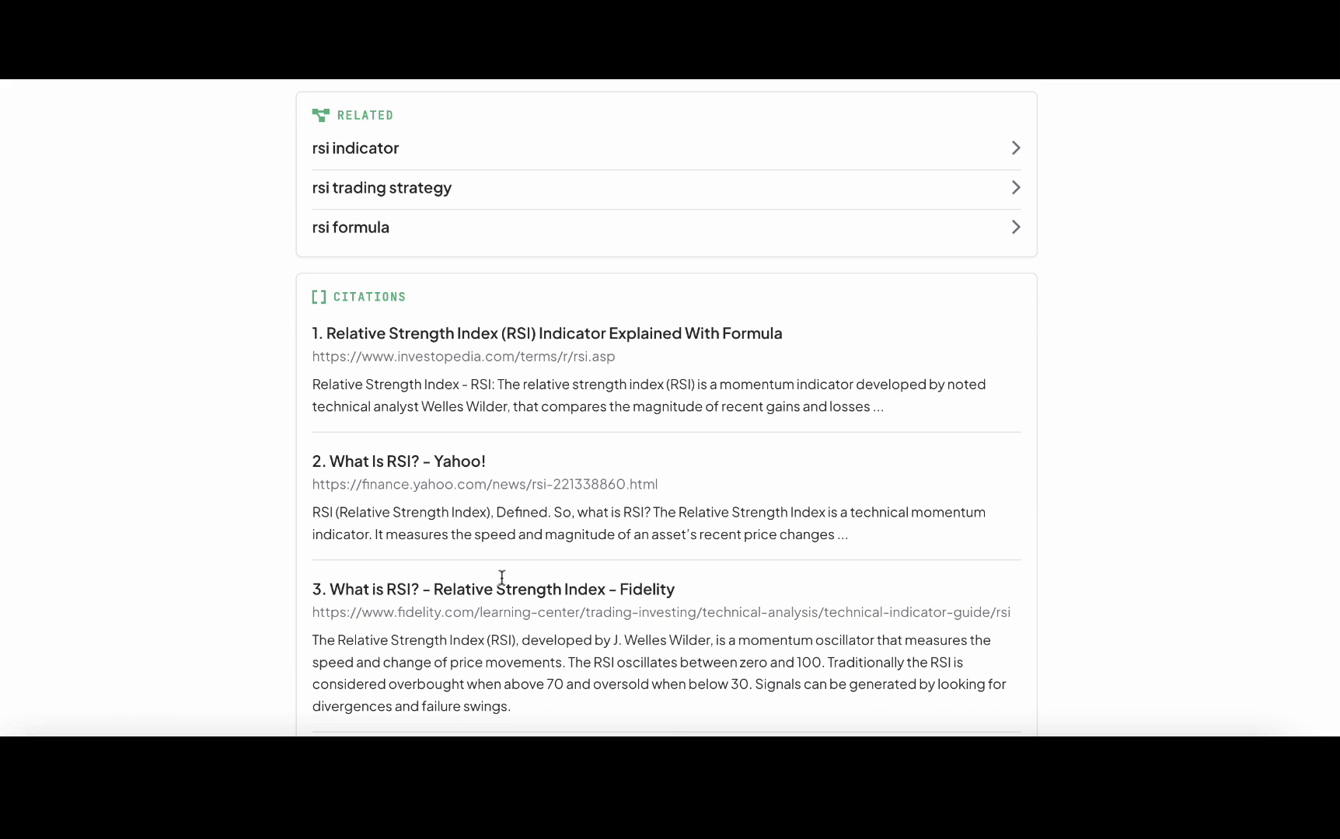
pyautogui.scroll(5, 501, 578)
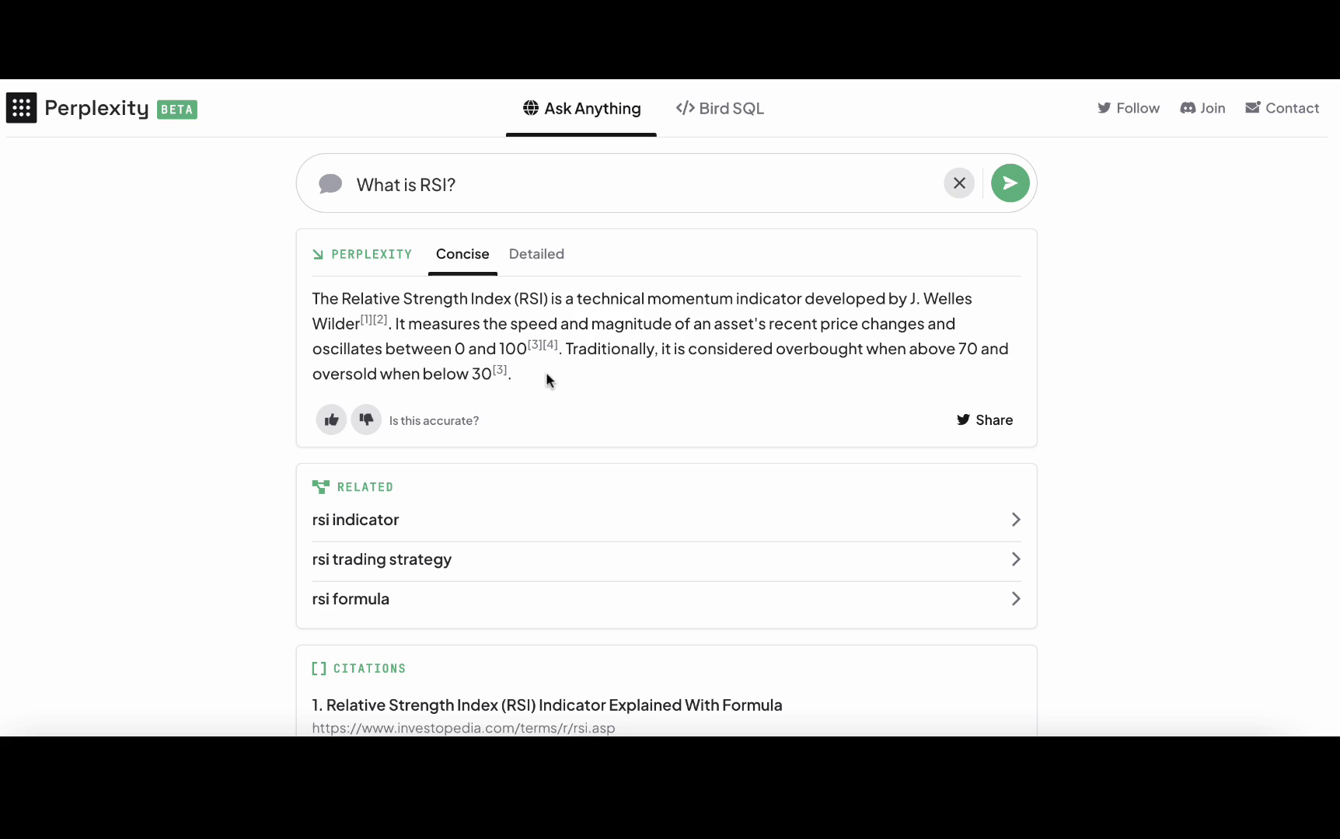
pyautogui.moveTo(547, 374); pyautogui.dragTo(307, 304)
pyautogui.hotkey('ctrl', 'c')
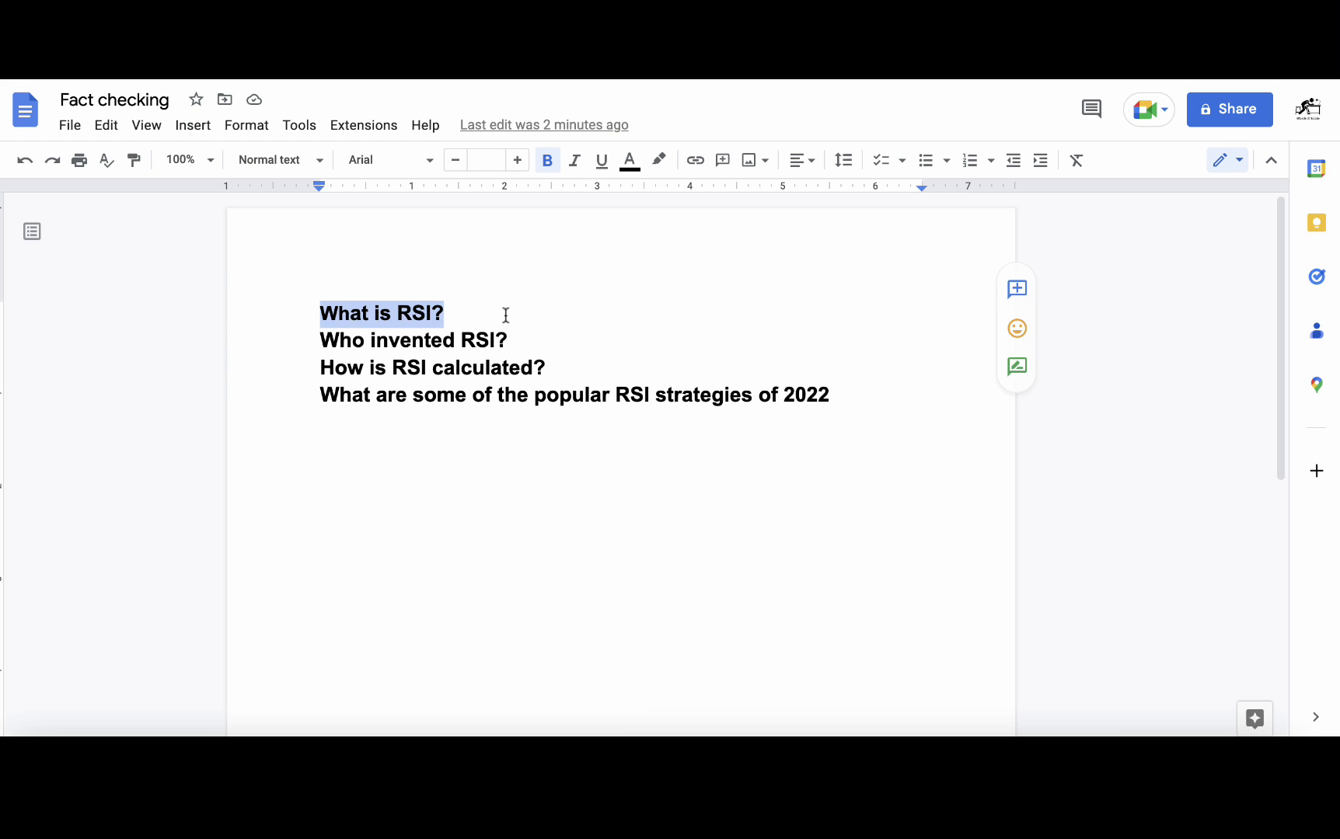
# Step: Paste the cited RSI definition under 'What is RSI?' with a blank line after the heading
pyautogui.click(505, 314)
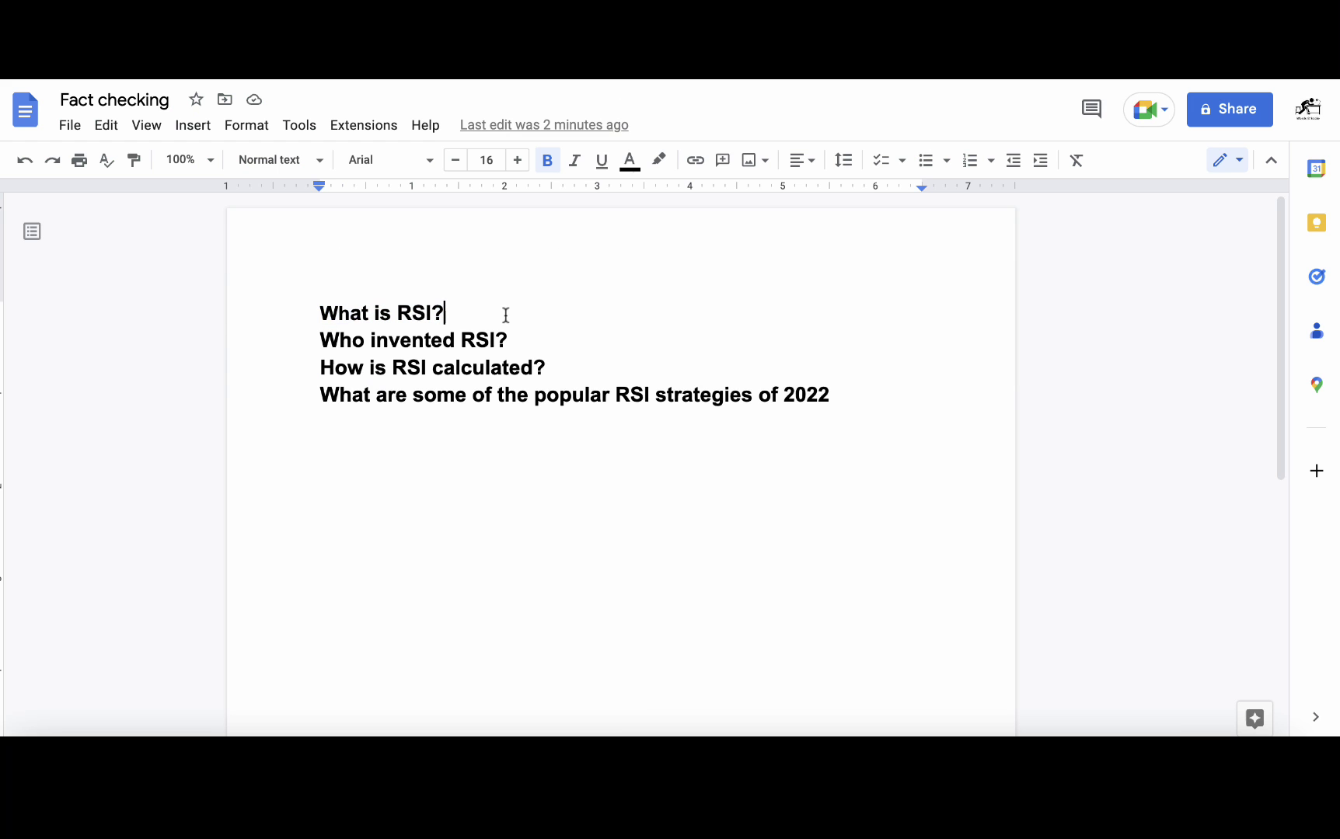
pyautogui.press('Return')
pyautogui.hotkey('ctrl', 'v')
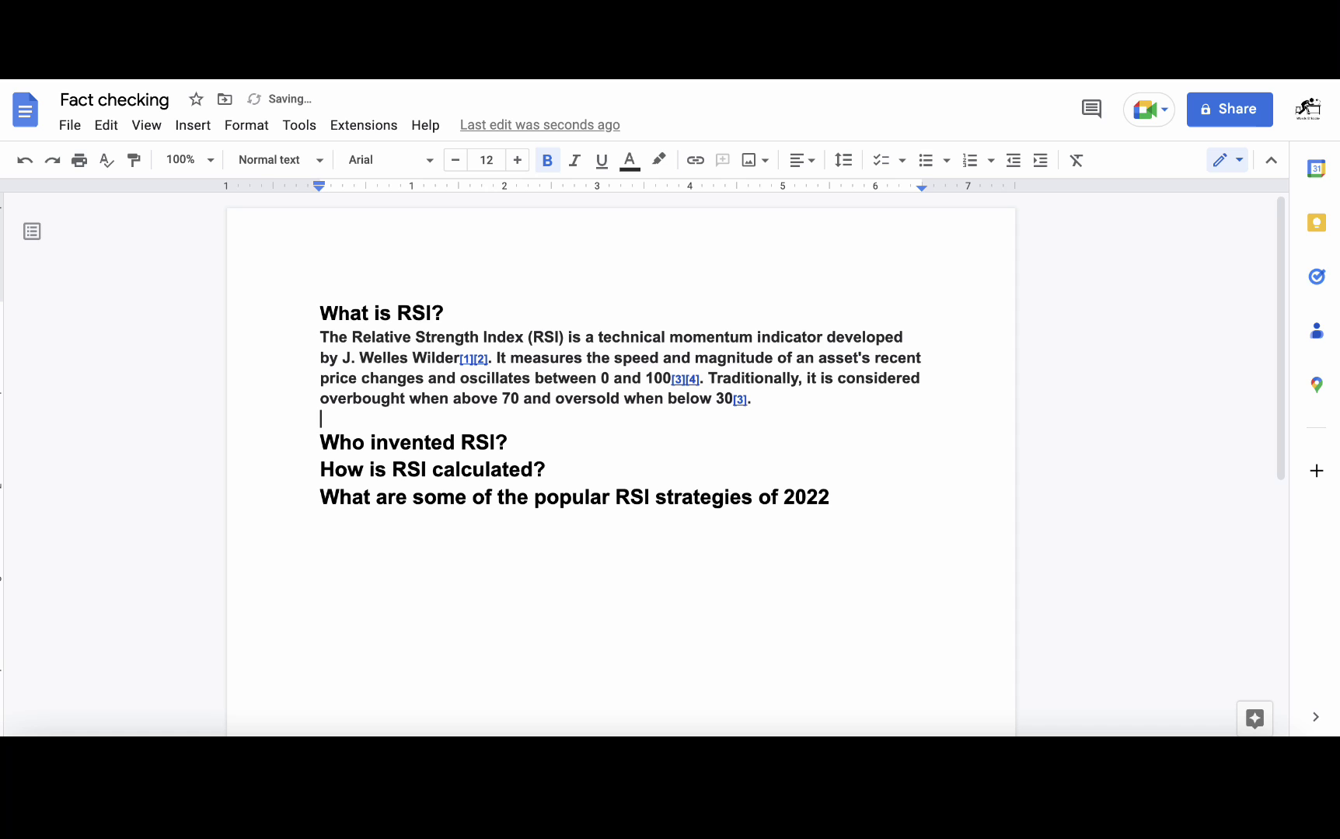
pyautogui.click(471, 304)
pyautogui.press('Return')
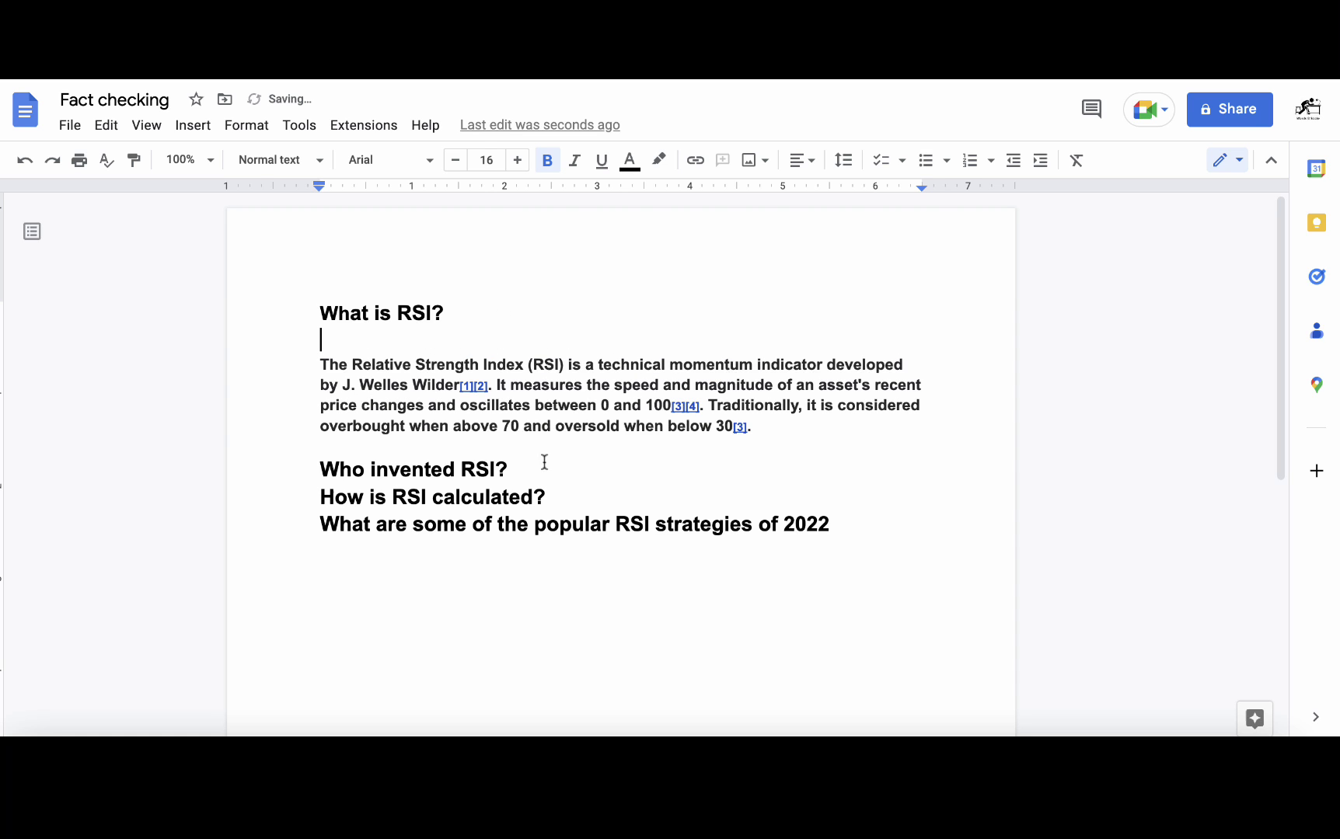
# Step: Ask Perplexity 'Who invented RSI?' and select its cited answer
pyautogui.moveTo(545, 463); pyautogui.dragTo(318, 465)
pyautogui.hotkey('ctrl', 'c')
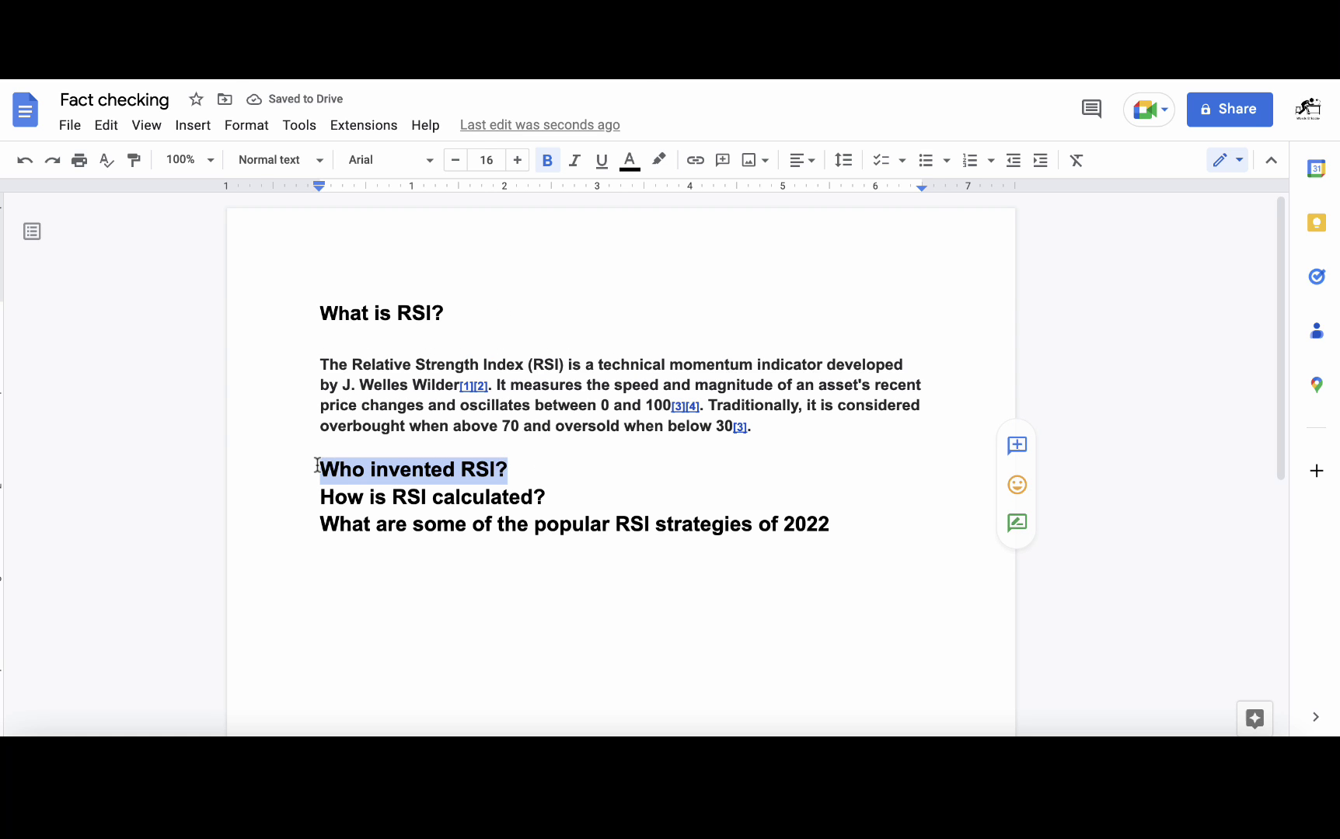
pyautogui.hotkey('alt', 'Tab')
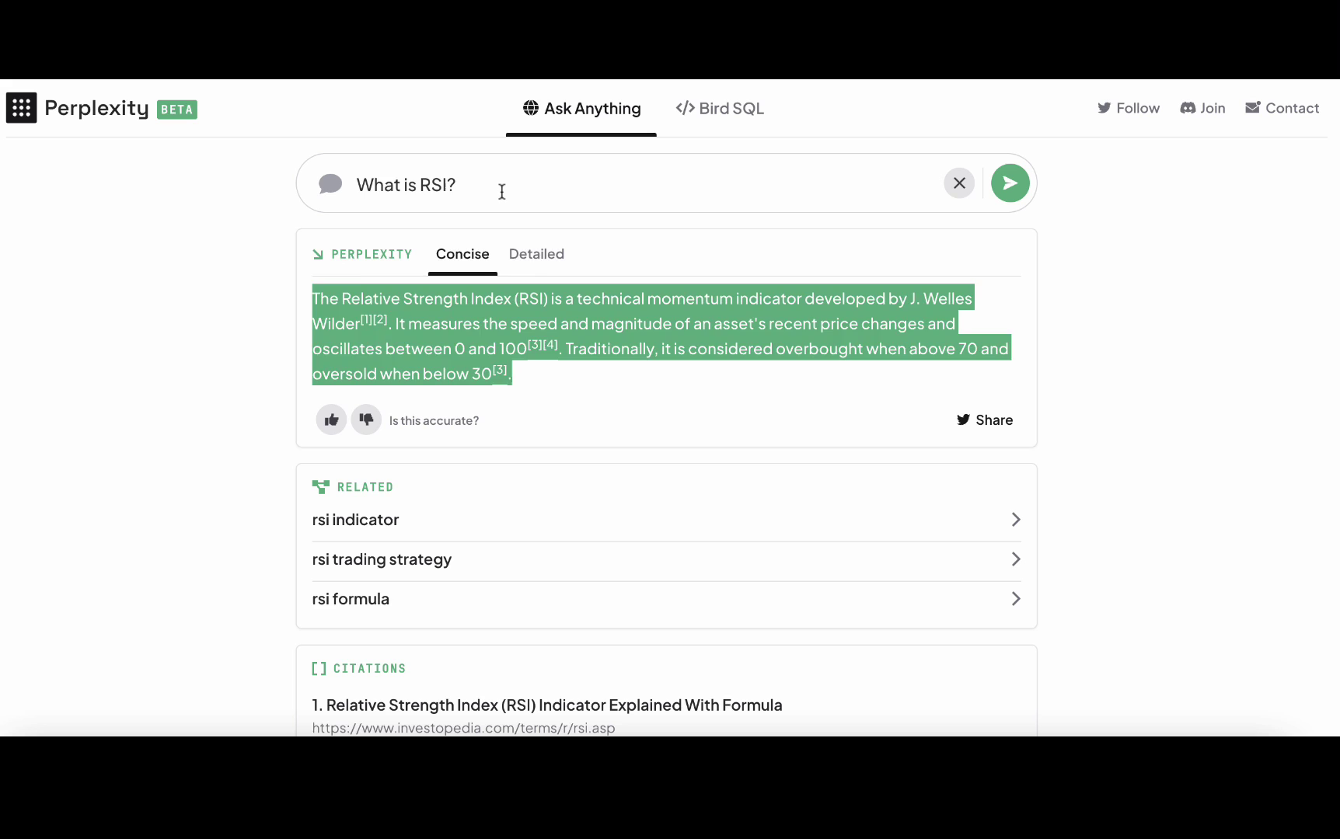
pyautogui.moveTo(500, 188); pyautogui.dragTo(268, 185)
pyautogui.hotkey('ctrl', 'v')
pyautogui.click(1012, 187)
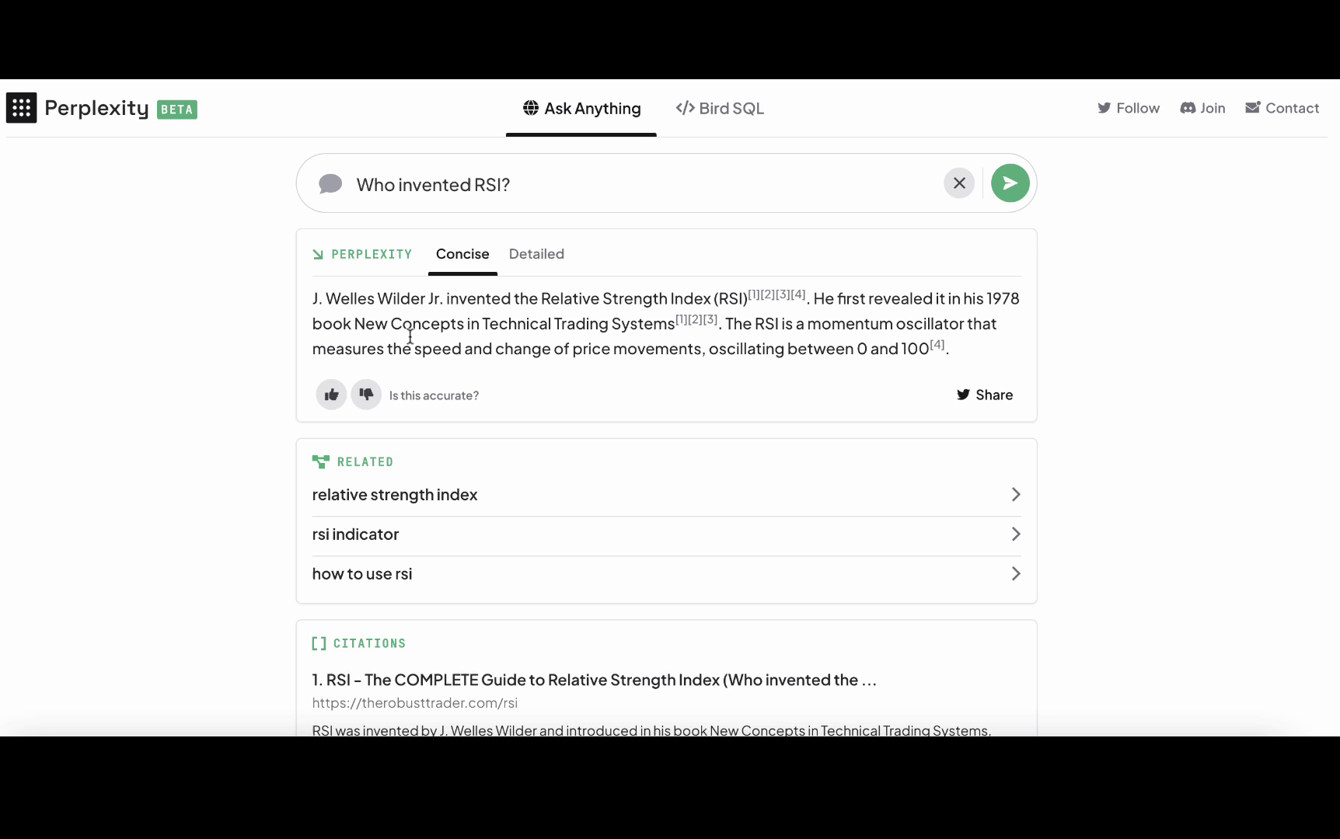
pyautogui.moveTo(950, 350); pyautogui.dragTo(309, 305)
pyautogui.hotkey('ctrl', 'c')
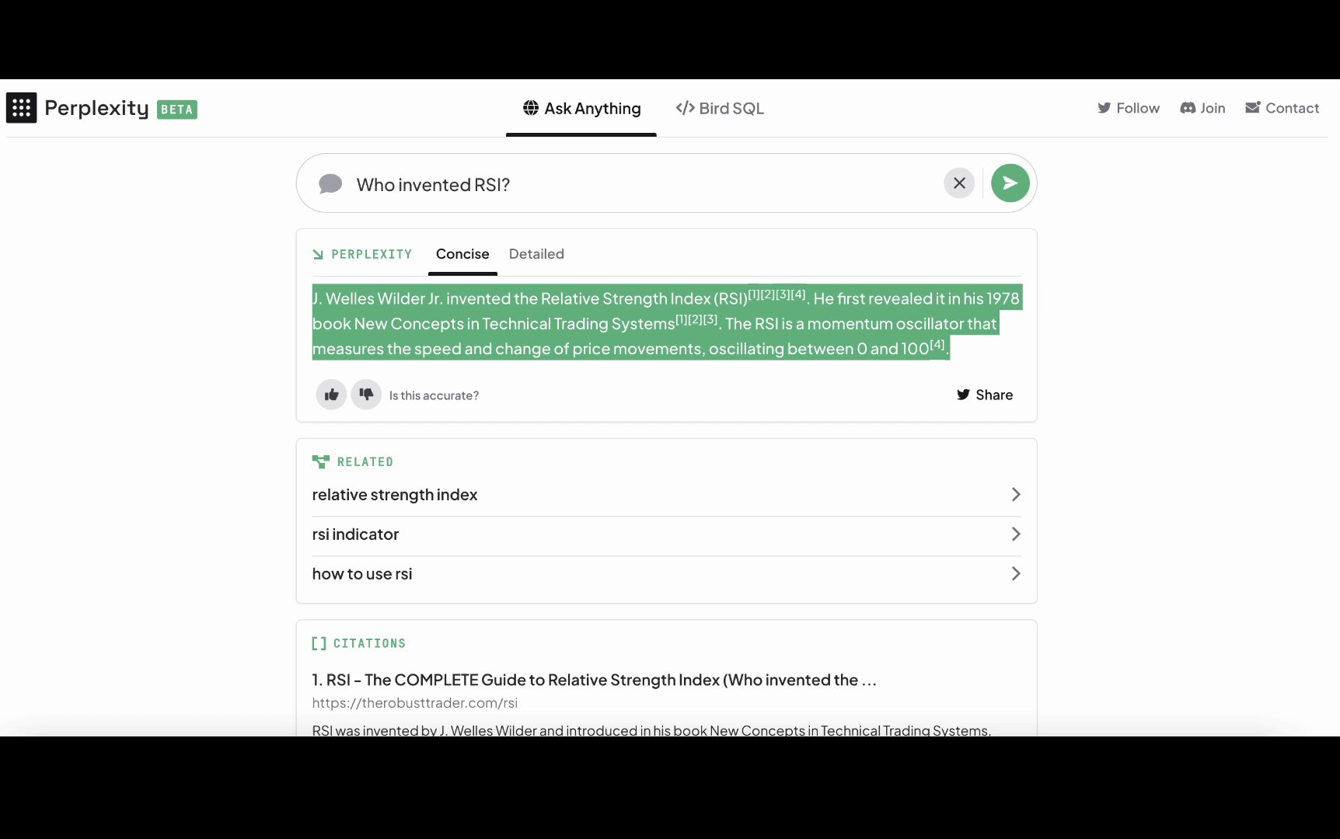
pyautogui.press('super+Tab')
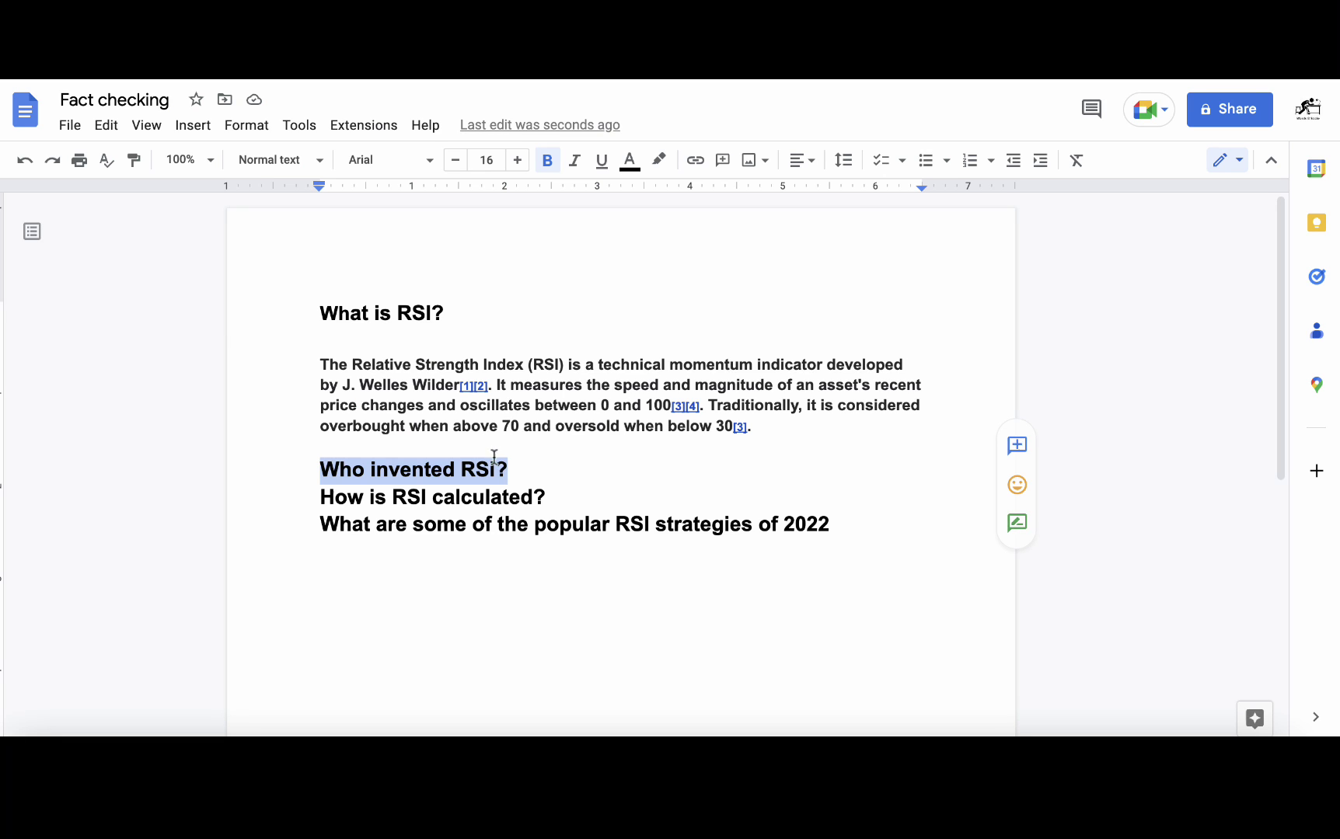
# Step: Paste the cited Wilder answer under 'Who invented RSI?' with a blank line after the heading
pyautogui.click(514, 471)
pyautogui.press('Return')
pyautogui.hotkey('ctrl', 'v')
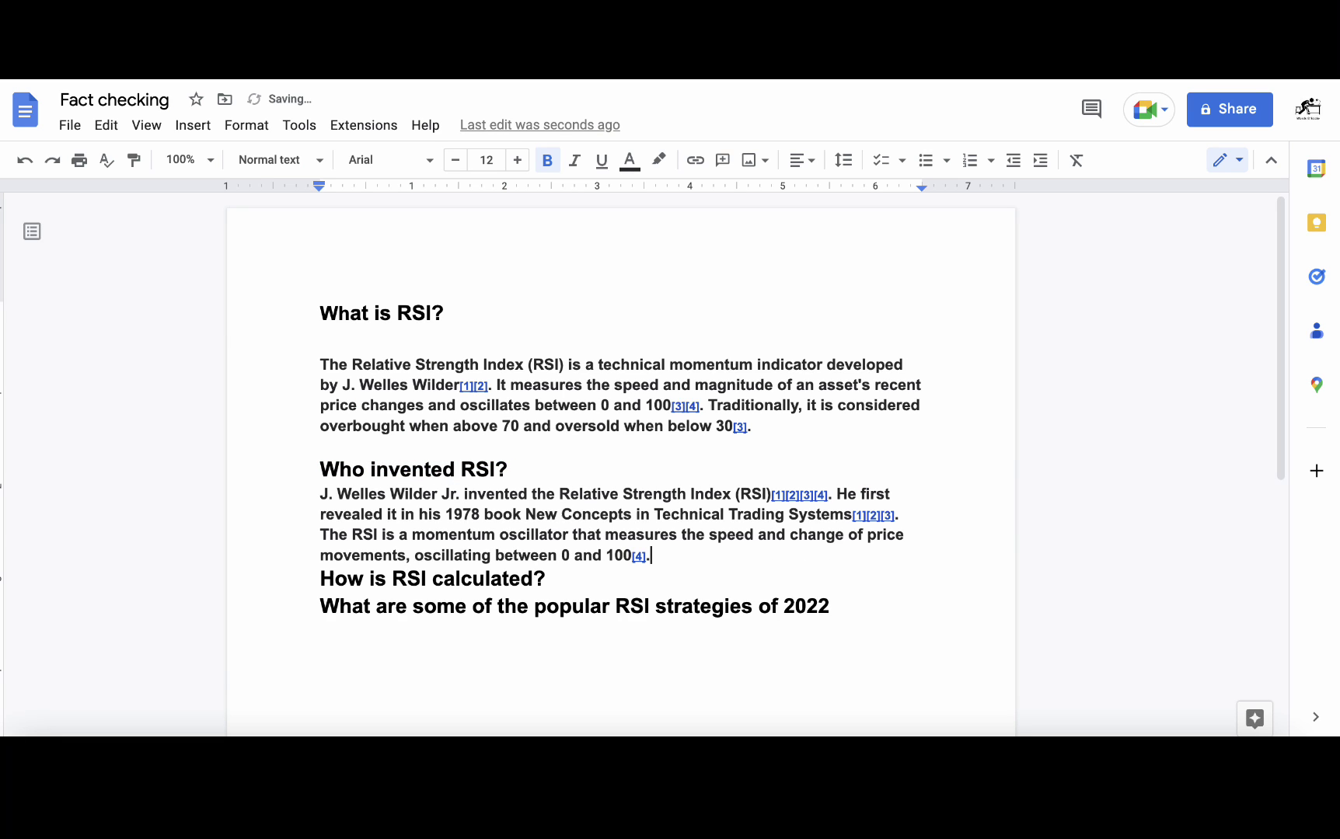
pyautogui.click(544, 469)
pyautogui.press('Return')
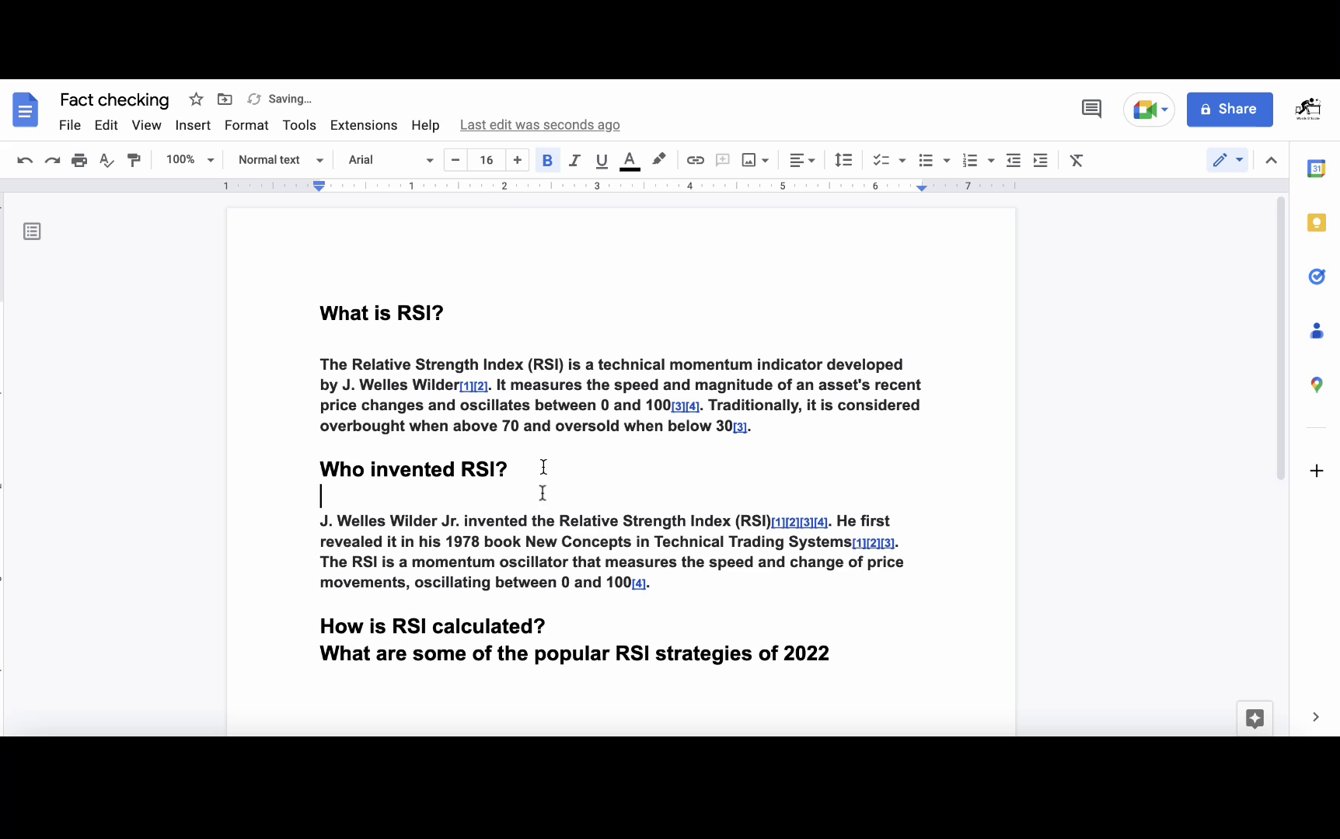
# Step: Ask Perplexity 'How is RSI calculated?' and select its cited answer
pyautogui.moveTo(548, 629); pyautogui.dragTo(302, 624)
pyautogui.hotkey('ctrl', 'c')
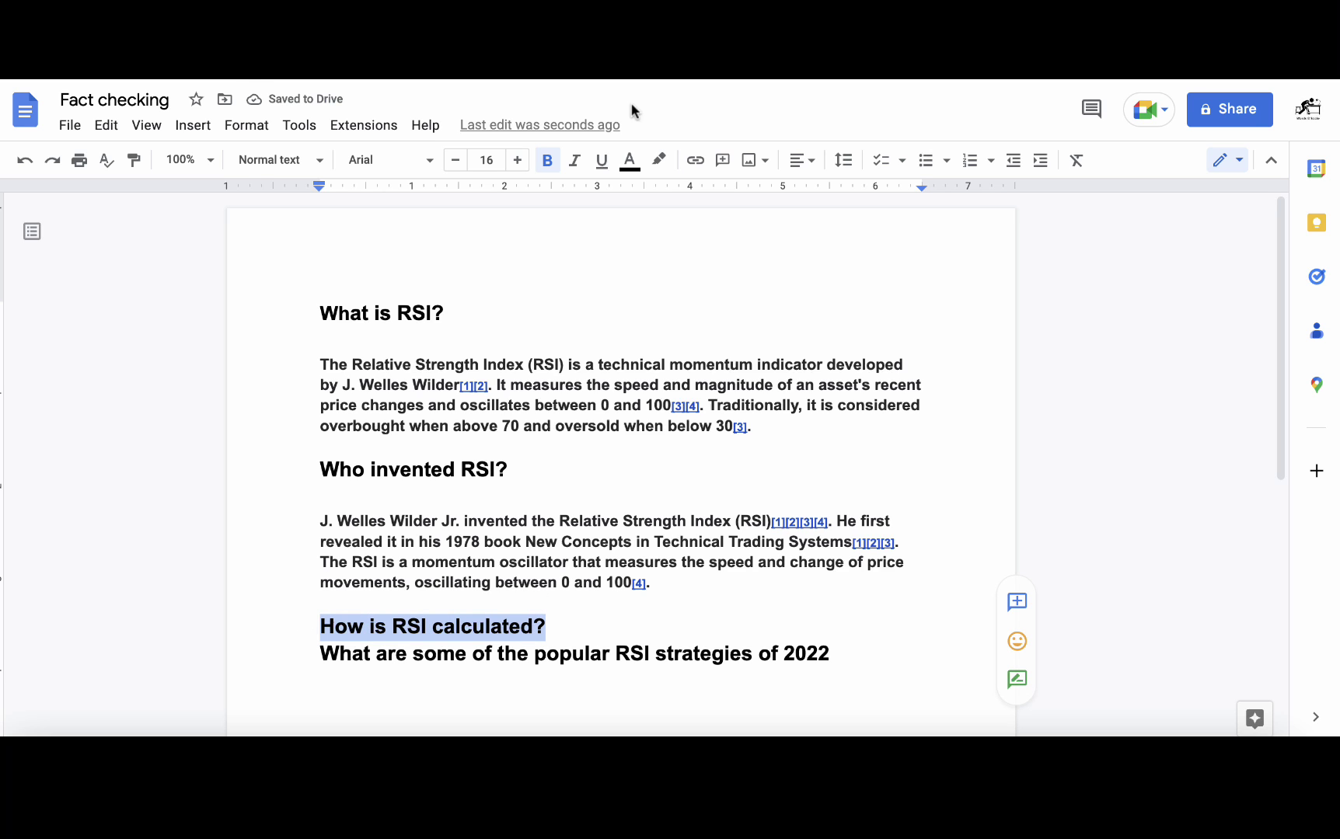
pyautogui.hotkey('alt', 'Tab')
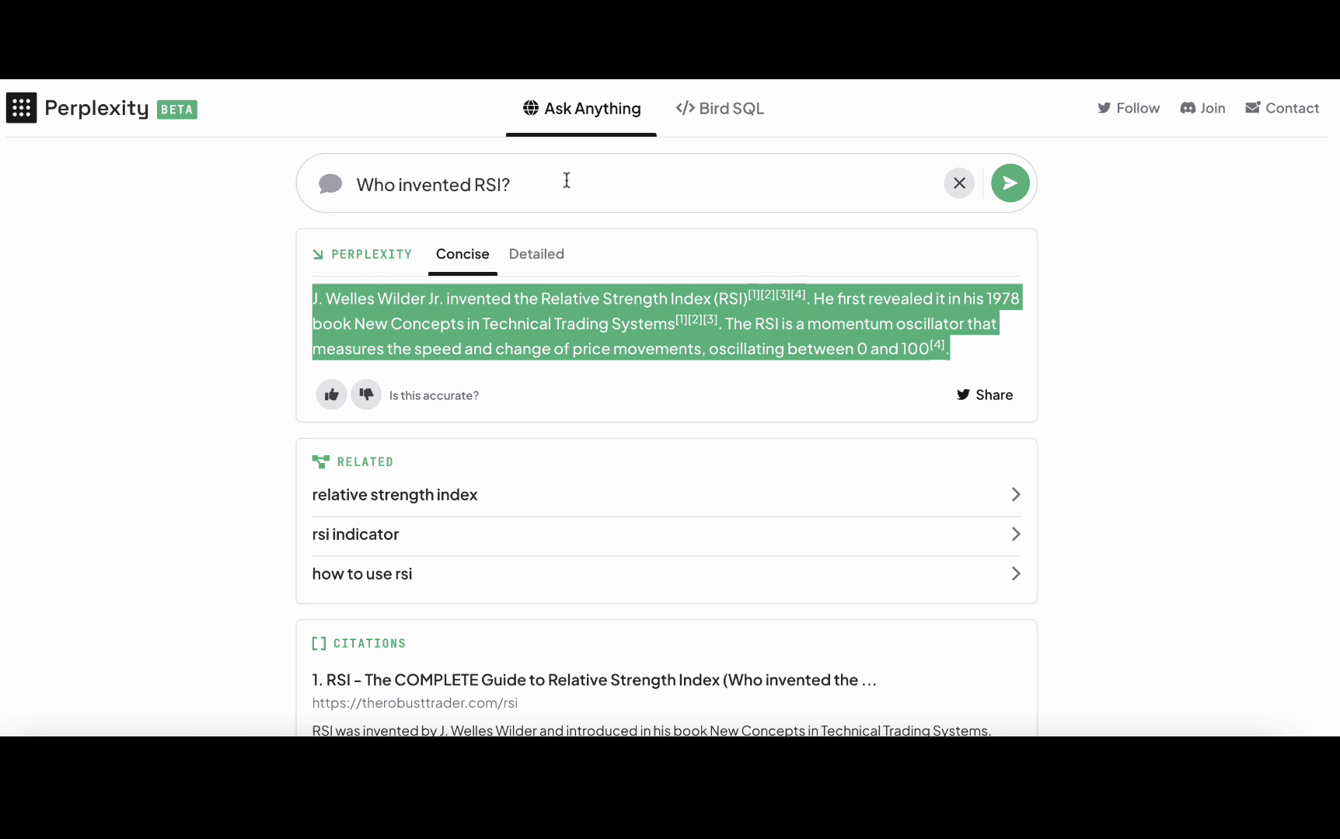
pyautogui.moveTo(568, 184); pyautogui.dragTo(283, 169)
pyautogui.hotkey('ctrl', 'v')
pyautogui.click(1012, 187)
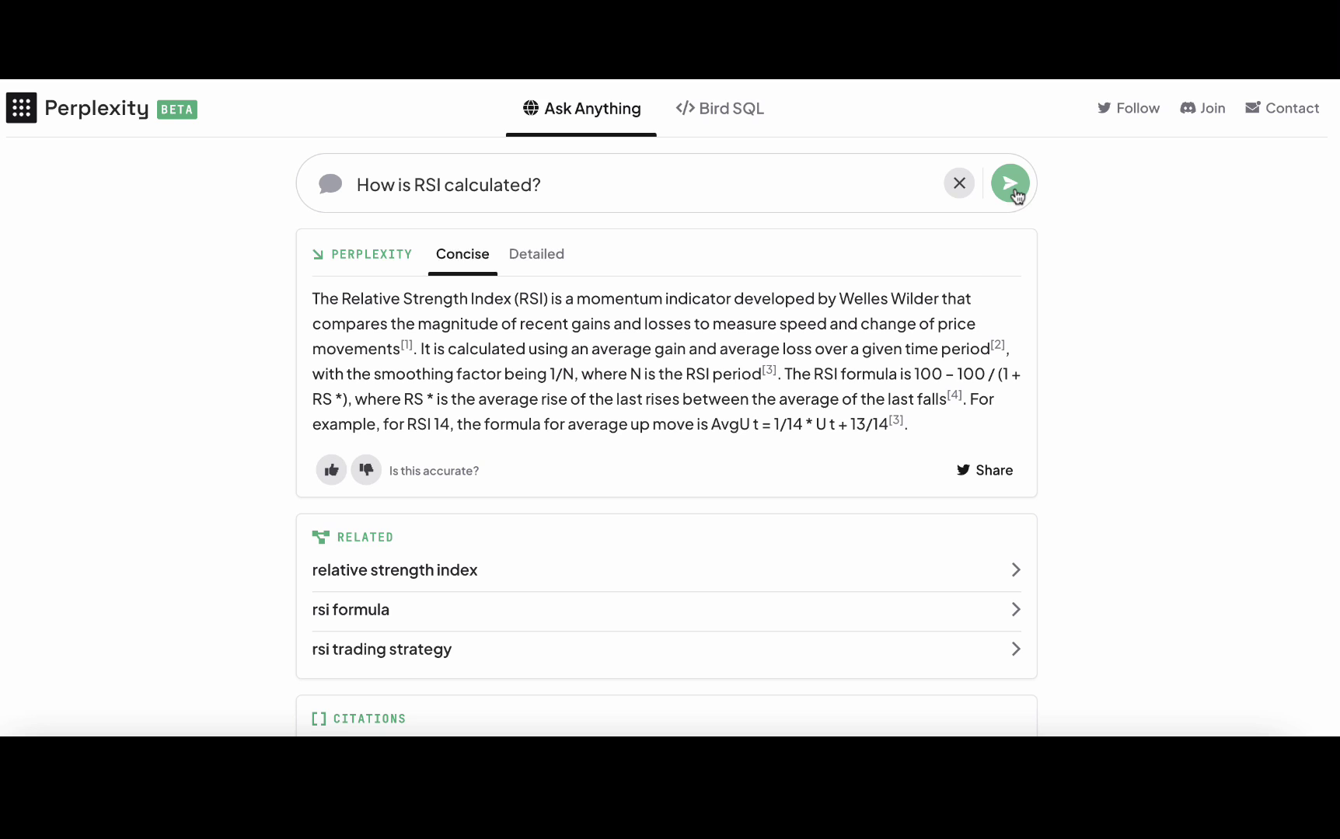
pyautogui.moveTo(923, 424); pyautogui.dragTo(312, 299)
pyautogui.hotkey('ctrl', 'c')
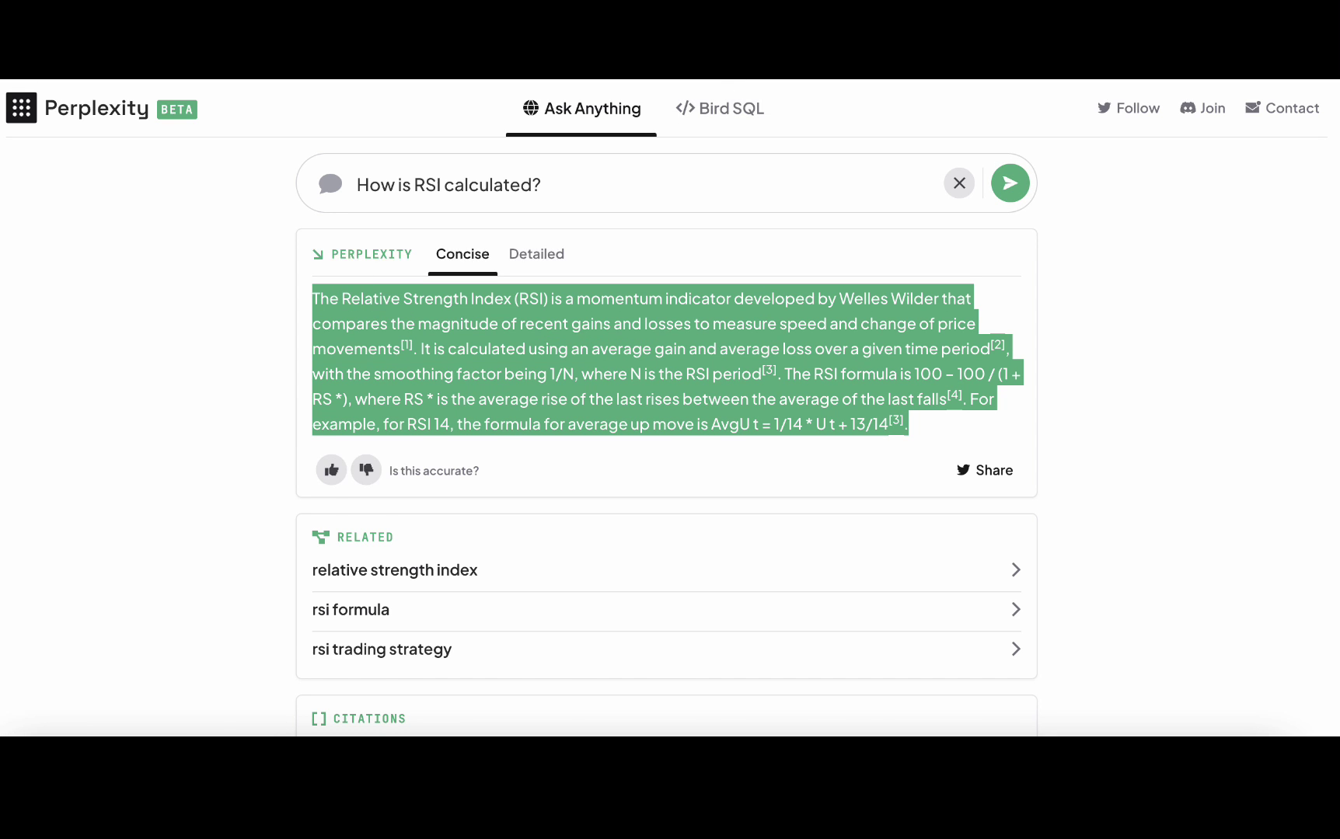
# Step: Paste the cited calculation answer under 'How is RSI calculated?' with a blank line after the heading
pyautogui.hotkey('ctrl', 'Tab')
pyautogui.click(579, 626)
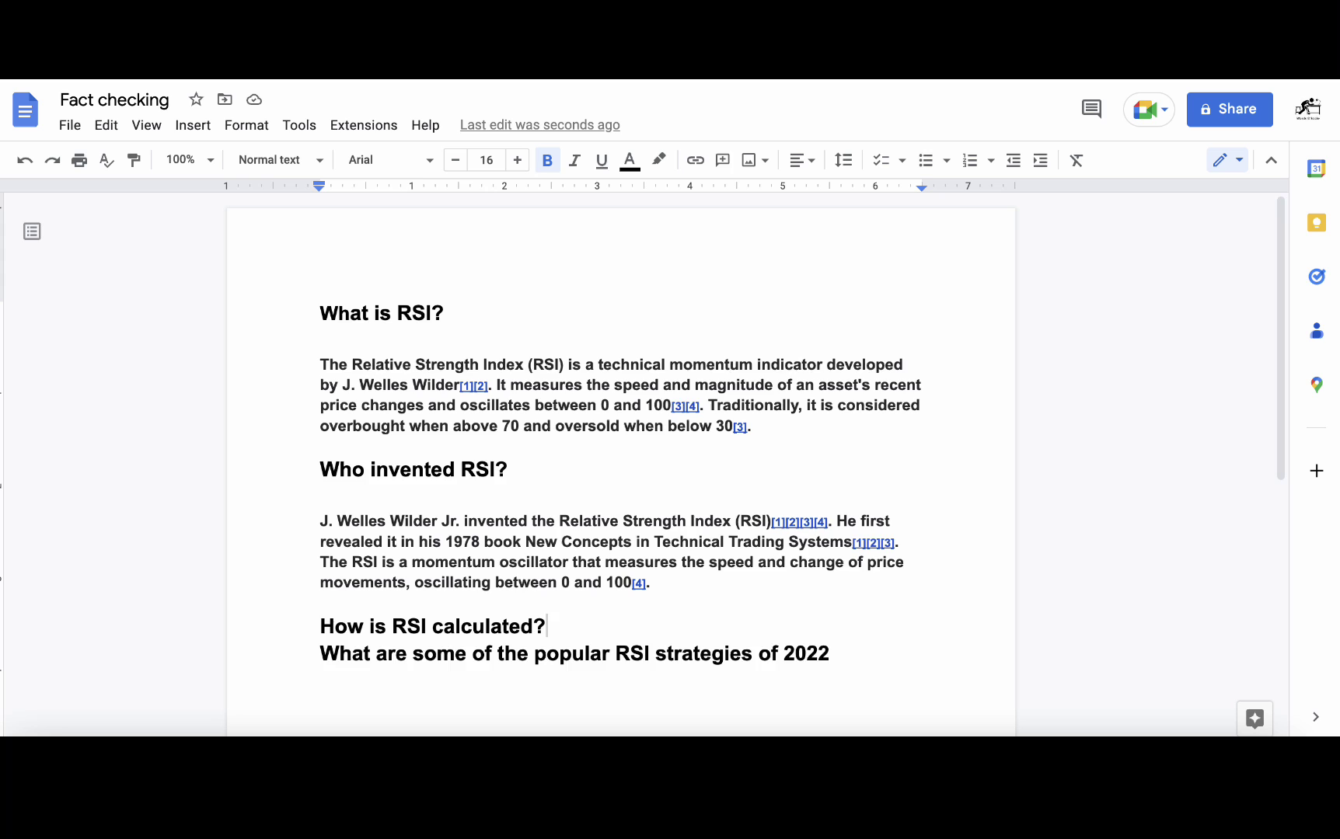
pyautogui.press('Return')
pyautogui.hotkey('ctrl', 'v')
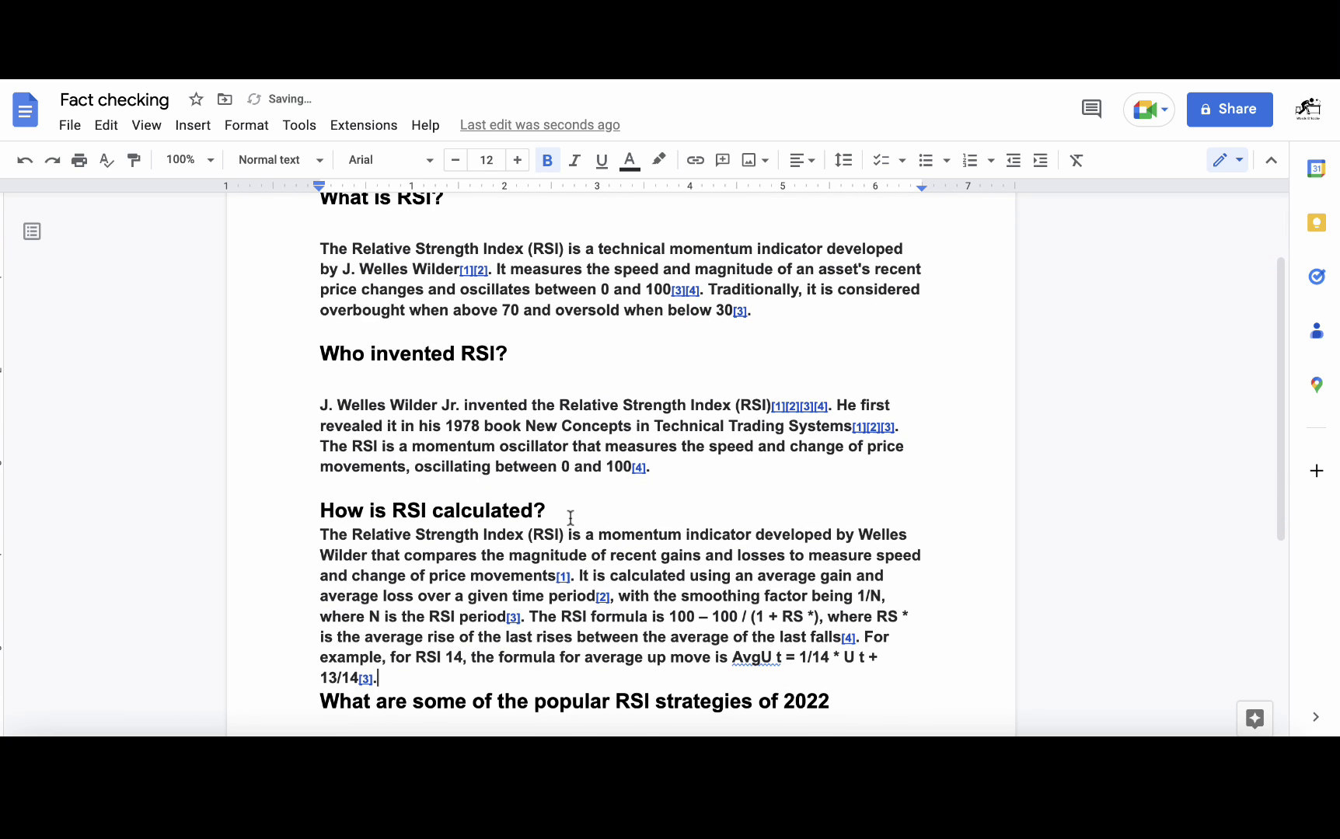
pyautogui.click(570, 517)
pyautogui.press('Return')
# Step: Put the 2022 RSI strategies question into Perplexity's search box
pyautogui.scroll(-2, 318, 616)
pyautogui.click(318, 616)
pyautogui.press('Return')
pyautogui.hotkey('shift', 'End')
pyautogui.press('super+c')
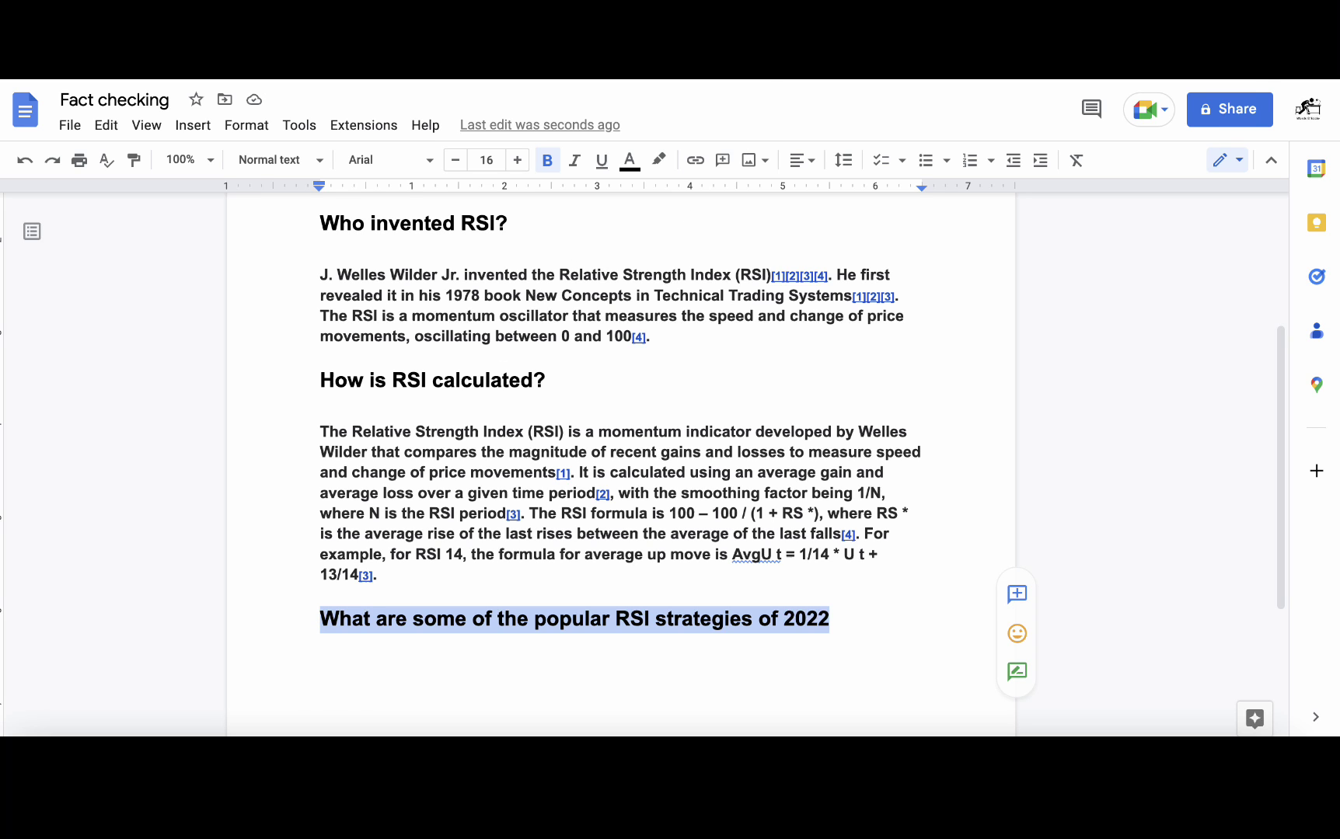
pyautogui.press('super+Tab')
pyautogui.tripleClick(589, 183)
pyautogui.press('super+v')
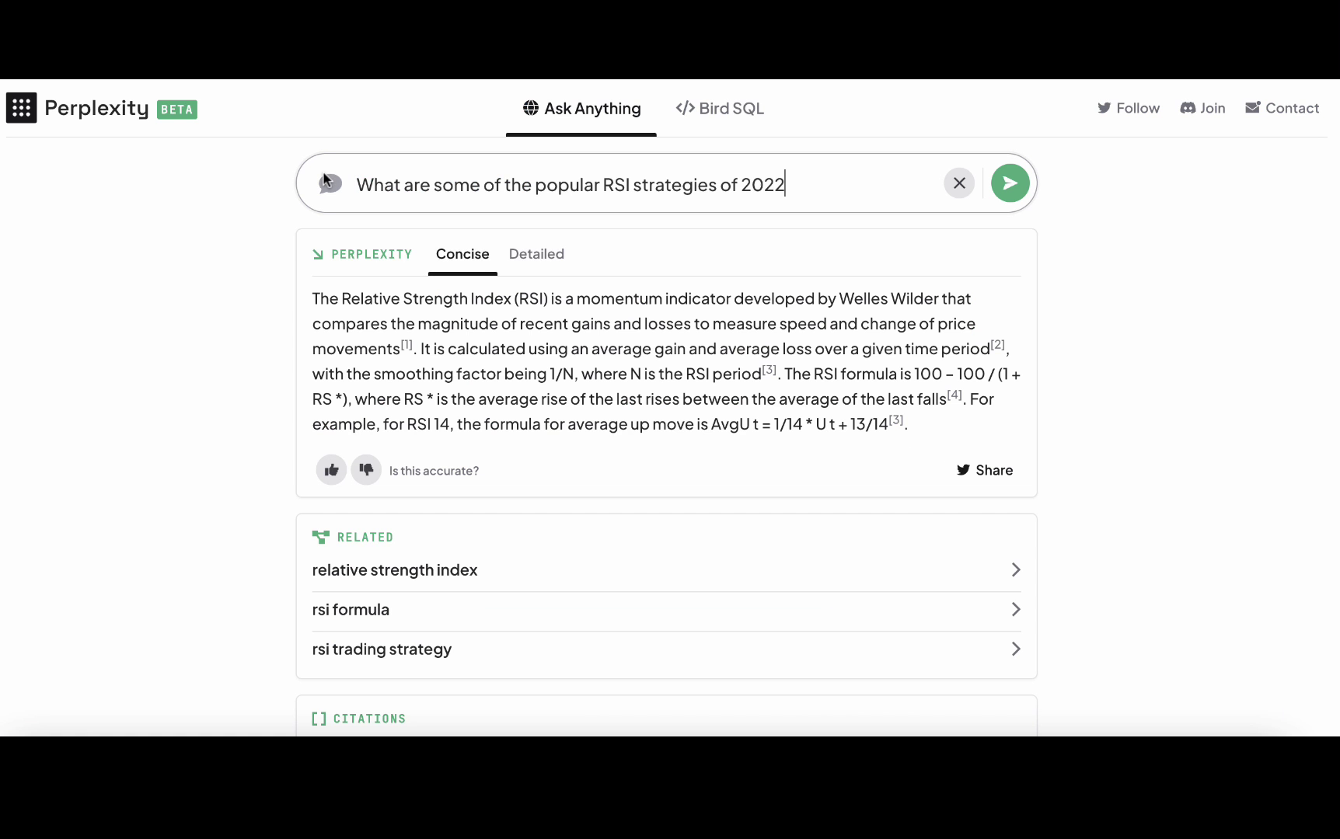
# Step: Submit the popular 2022 RSI strategies question and select Perplexity's cited answer
pyautogui.click(1009, 185)
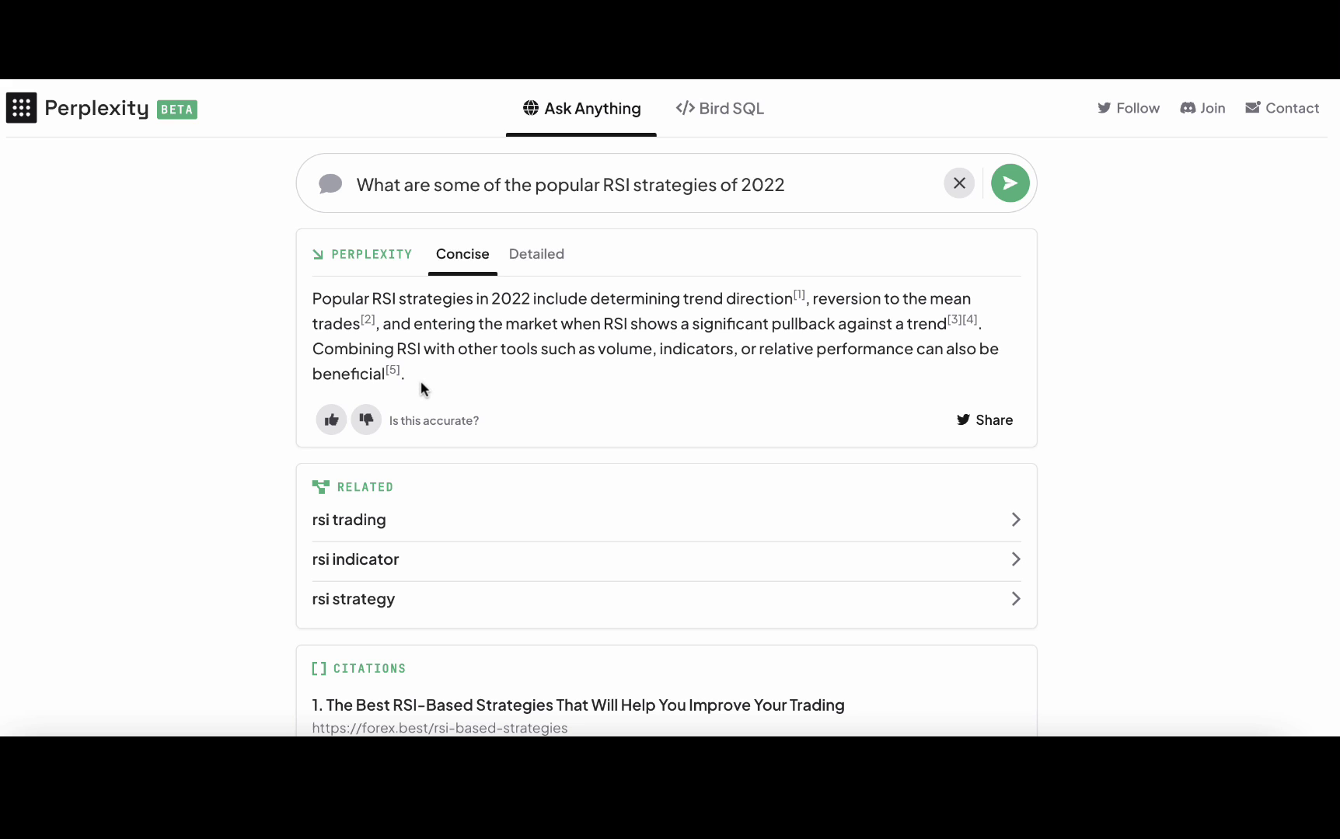
pyautogui.moveTo(420, 381); pyautogui.dragTo(314, 302)
pyautogui.hotkey('ctrl', 'c')
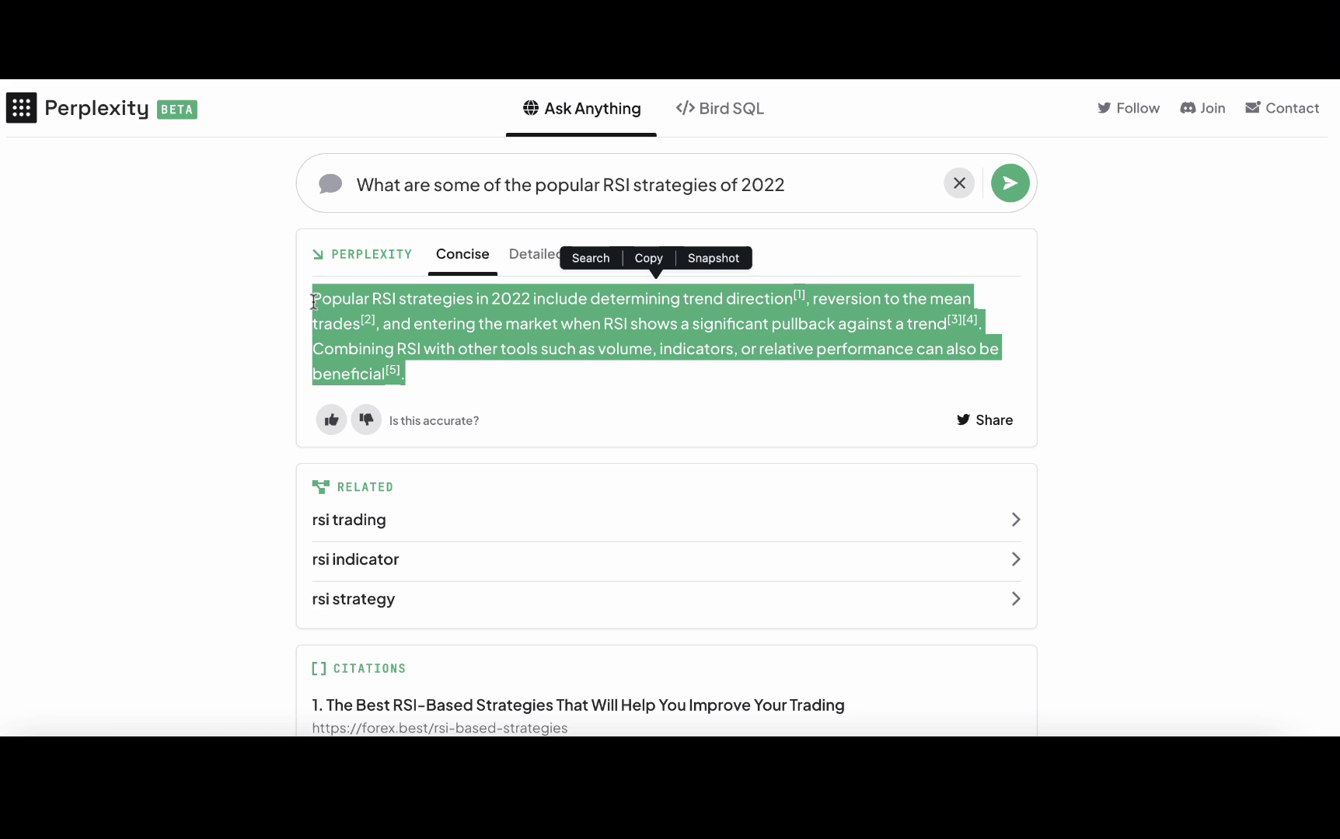
pyautogui.scroll(-3, 568, 419)
pyautogui.scroll(-3, 523, 469)
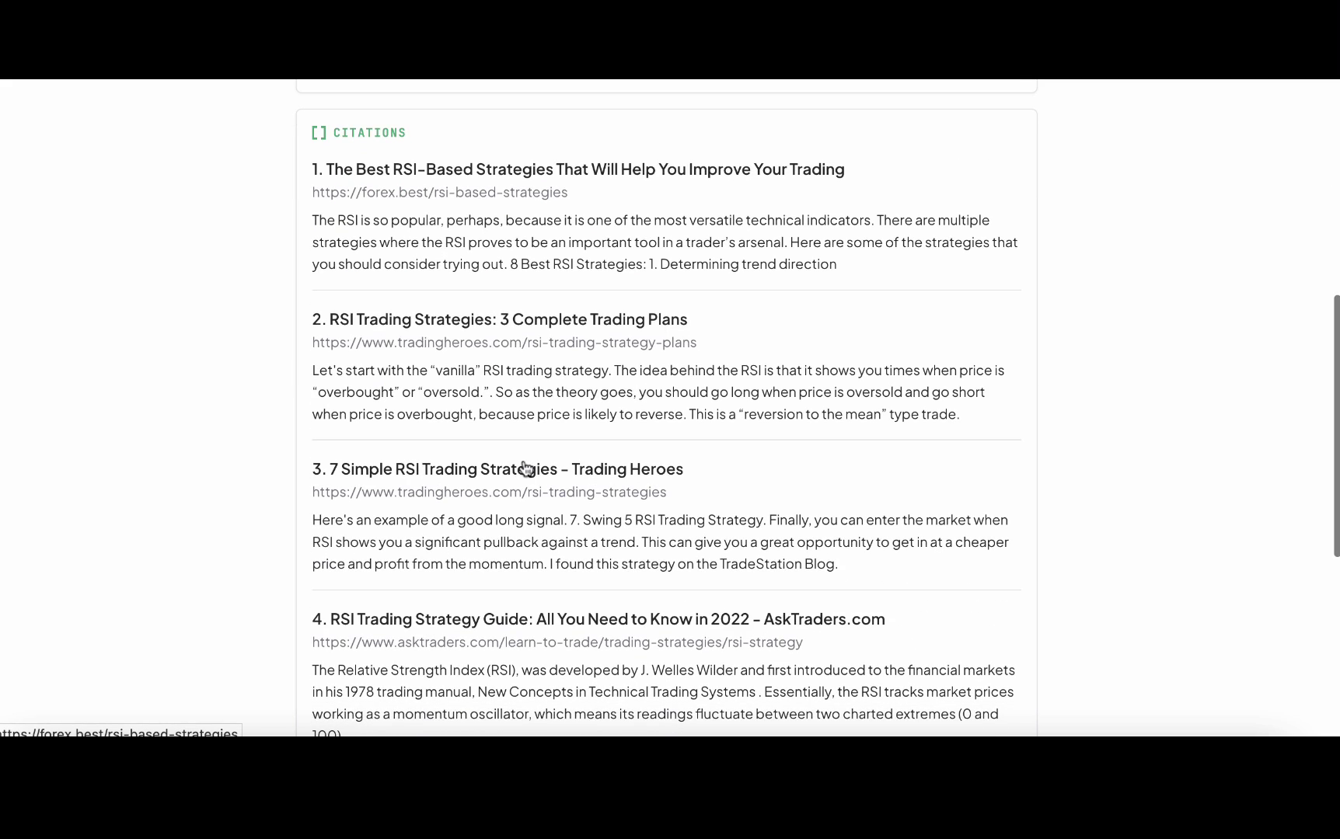
pyautogui.scroll(7, 523, 469)
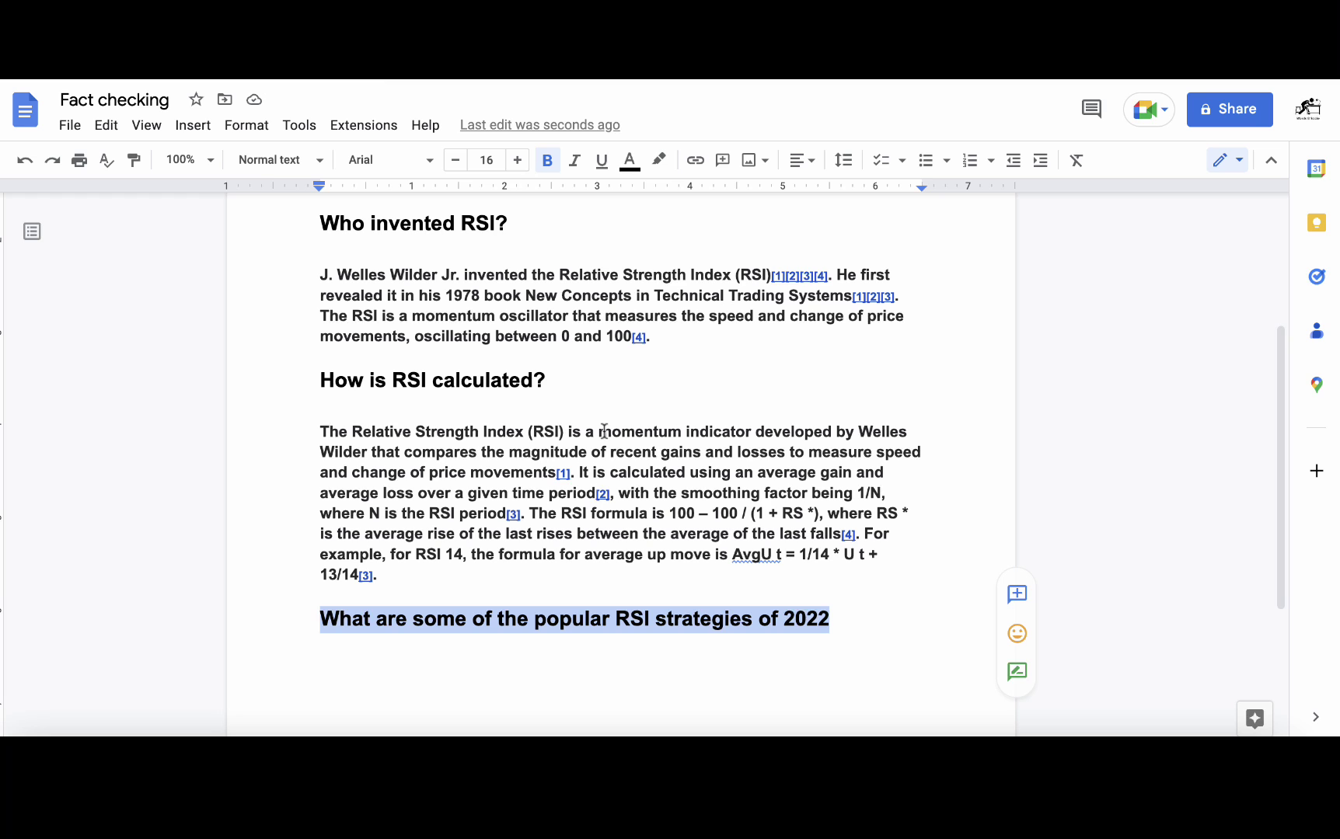
# Step: Paste the cited RSI strategies answer under the 2022 strategies heading
pyautogui.click(845, 614)
pyautogui.press('Return')
pyautogui.hotkey('ctrl', 'v')
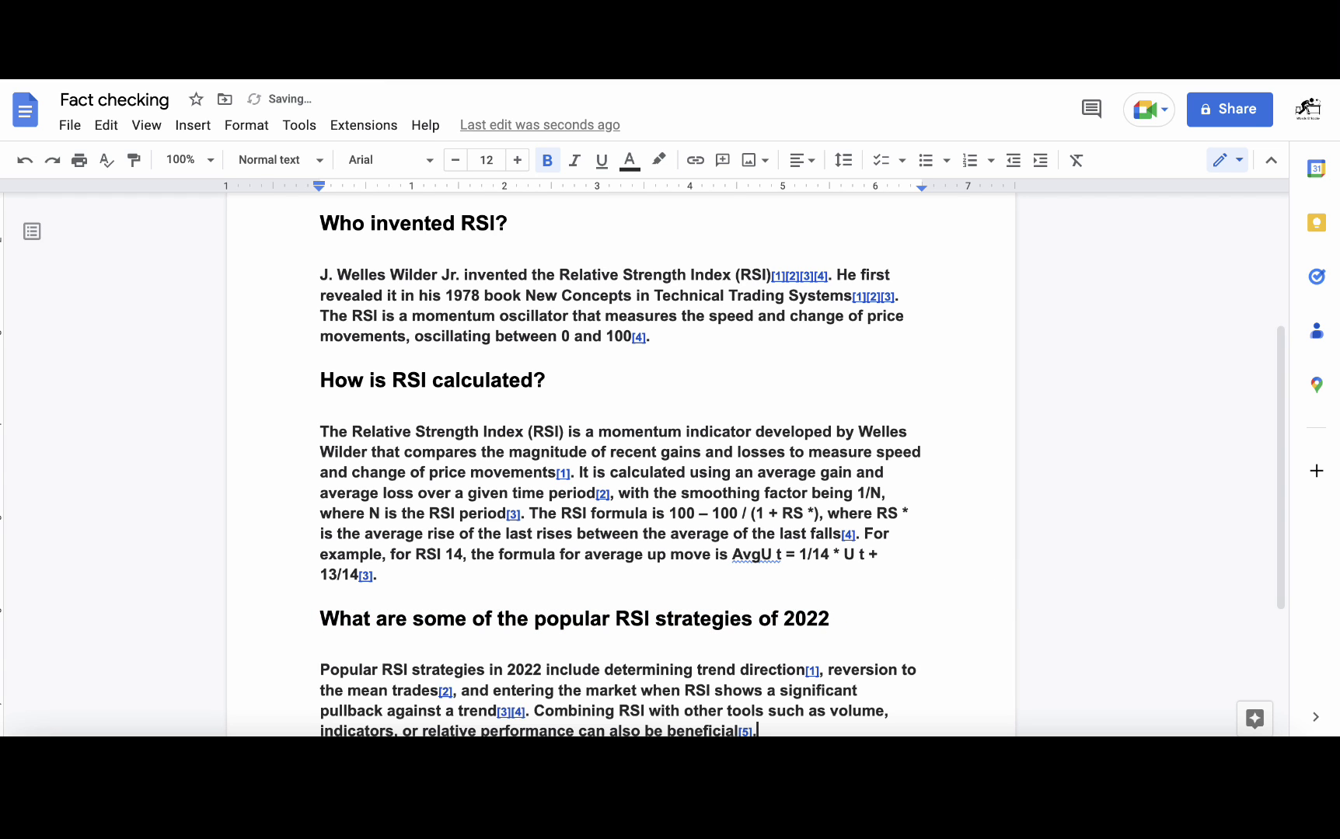
# Step: Select all the Q&A text from 'What is RSI?' to the end of the document
pyautogui.scroll(-3, 823, 661)
pyautogui.scroll(2, 801, 684)
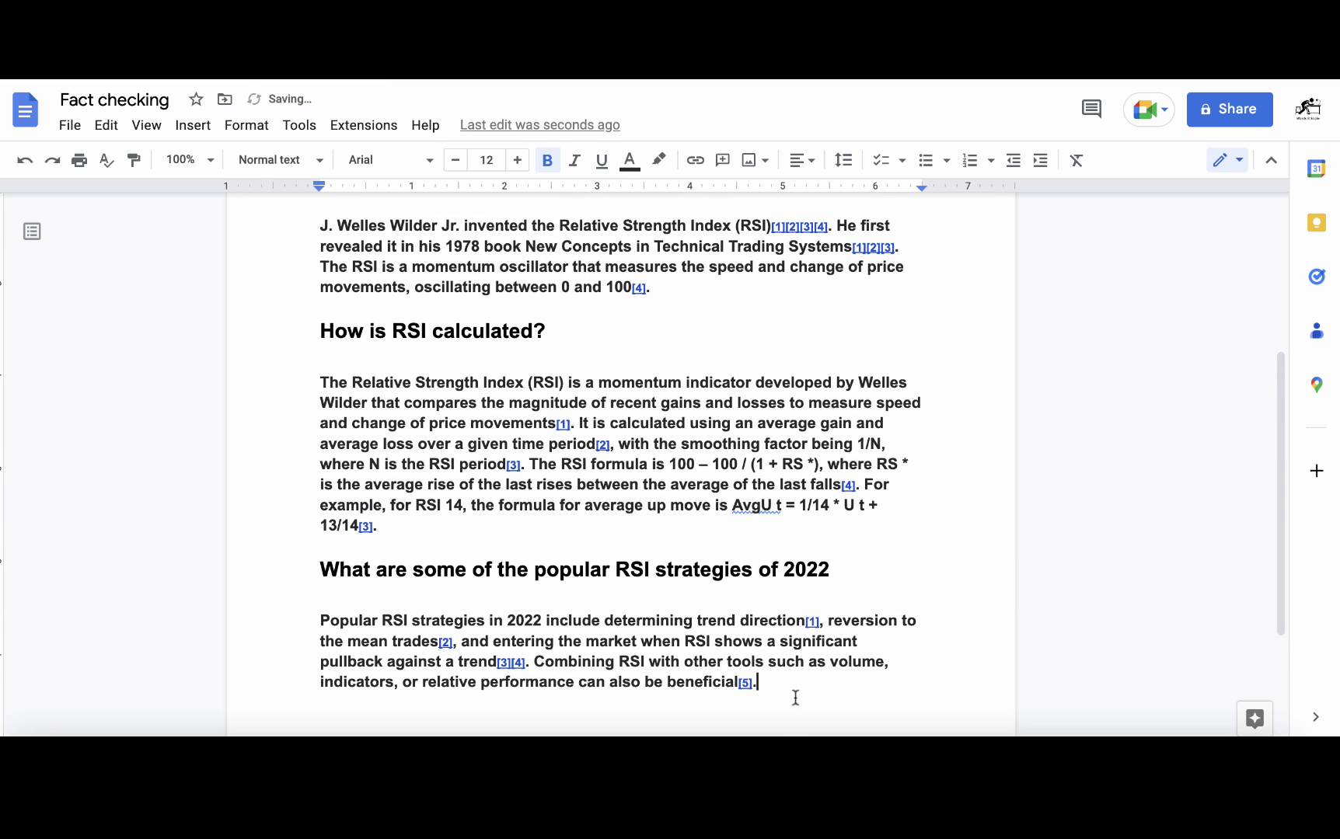
pyautogui.scroll(2, 793, 690)
pyautogui.scroll(2, 793, 690)
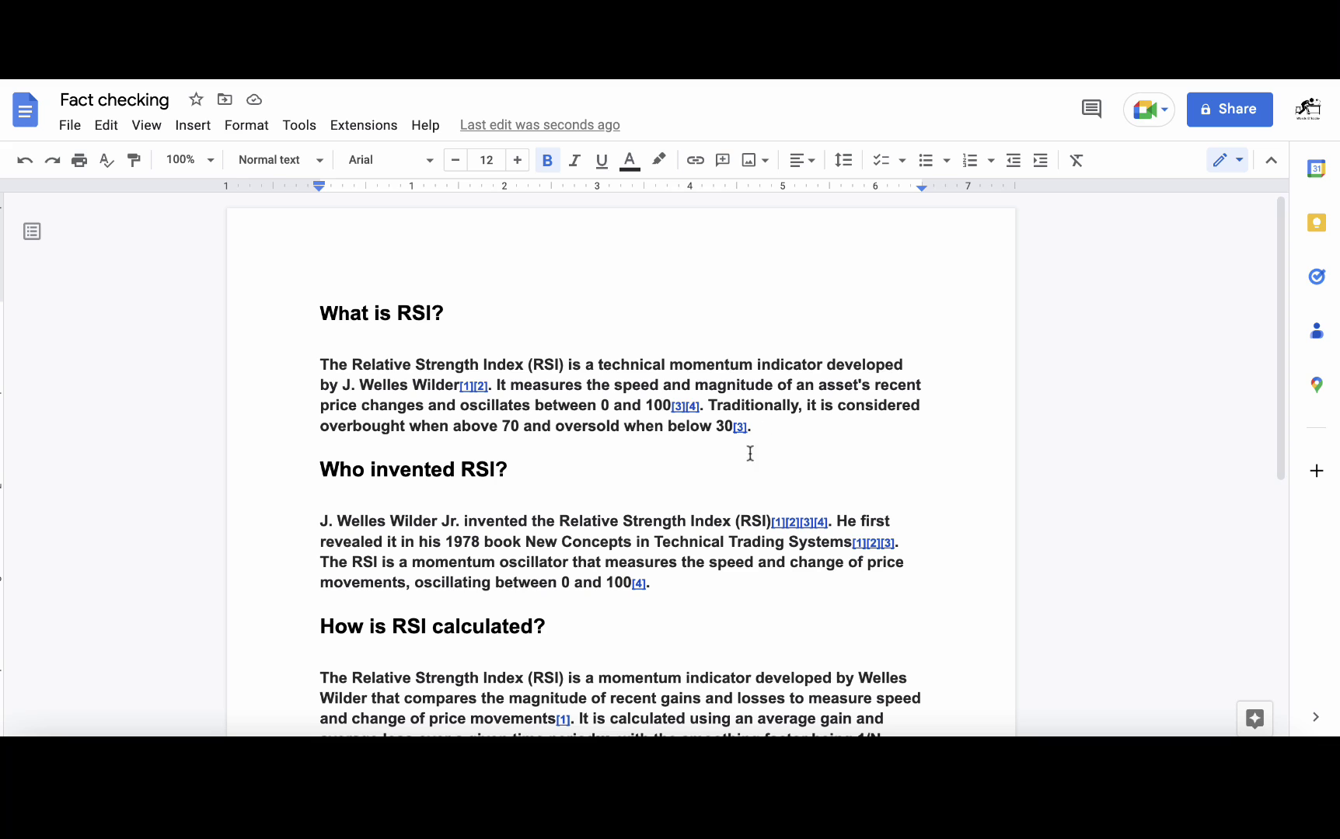
pyautogui.scroll(-3, 755, 456)
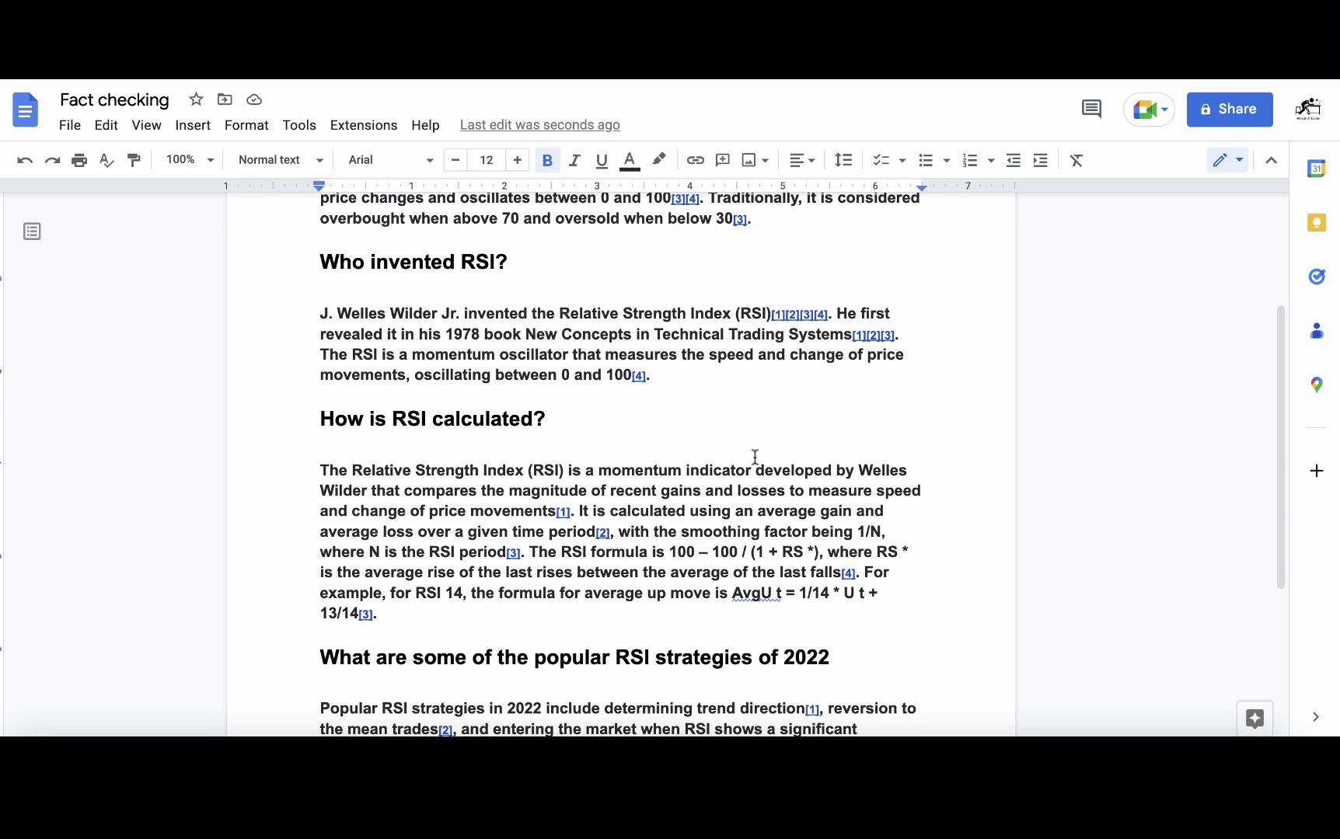
pyautogui.scroll(2, 755, 456)
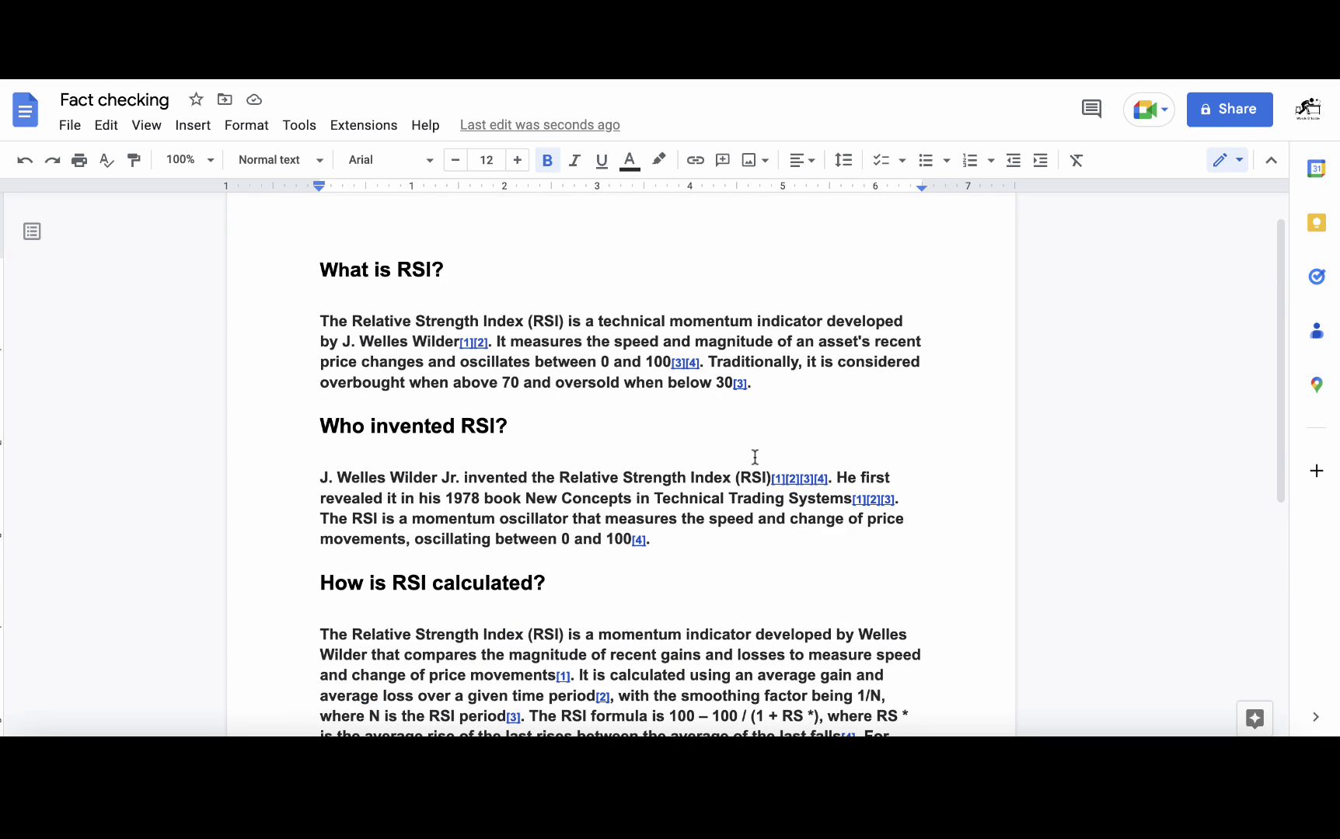
pyautogui.scroll(-3, 754, 456)
pyautogui.scroll(-1, 755, 456)
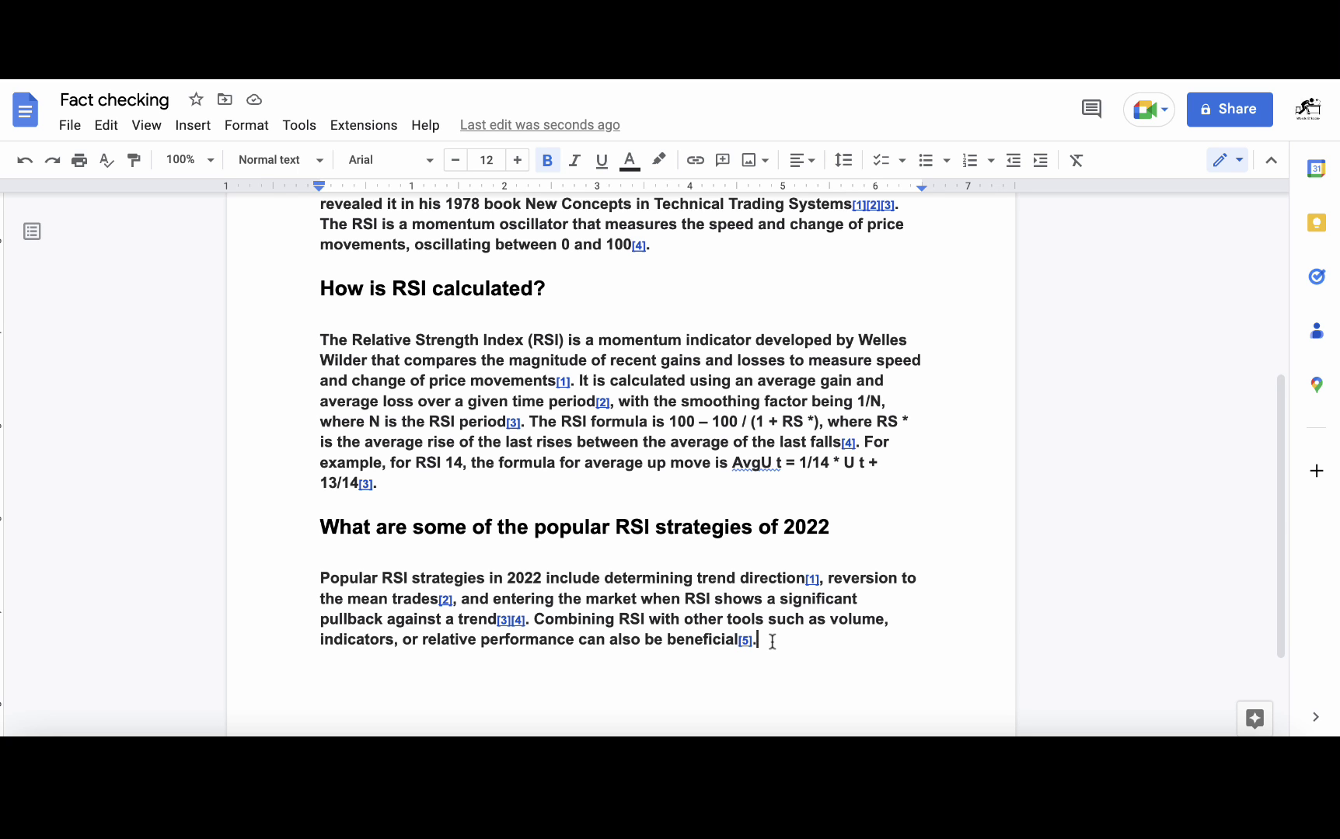
pyautogui.moveTo(772, 641); pyautogui.dragTo(319, 256)
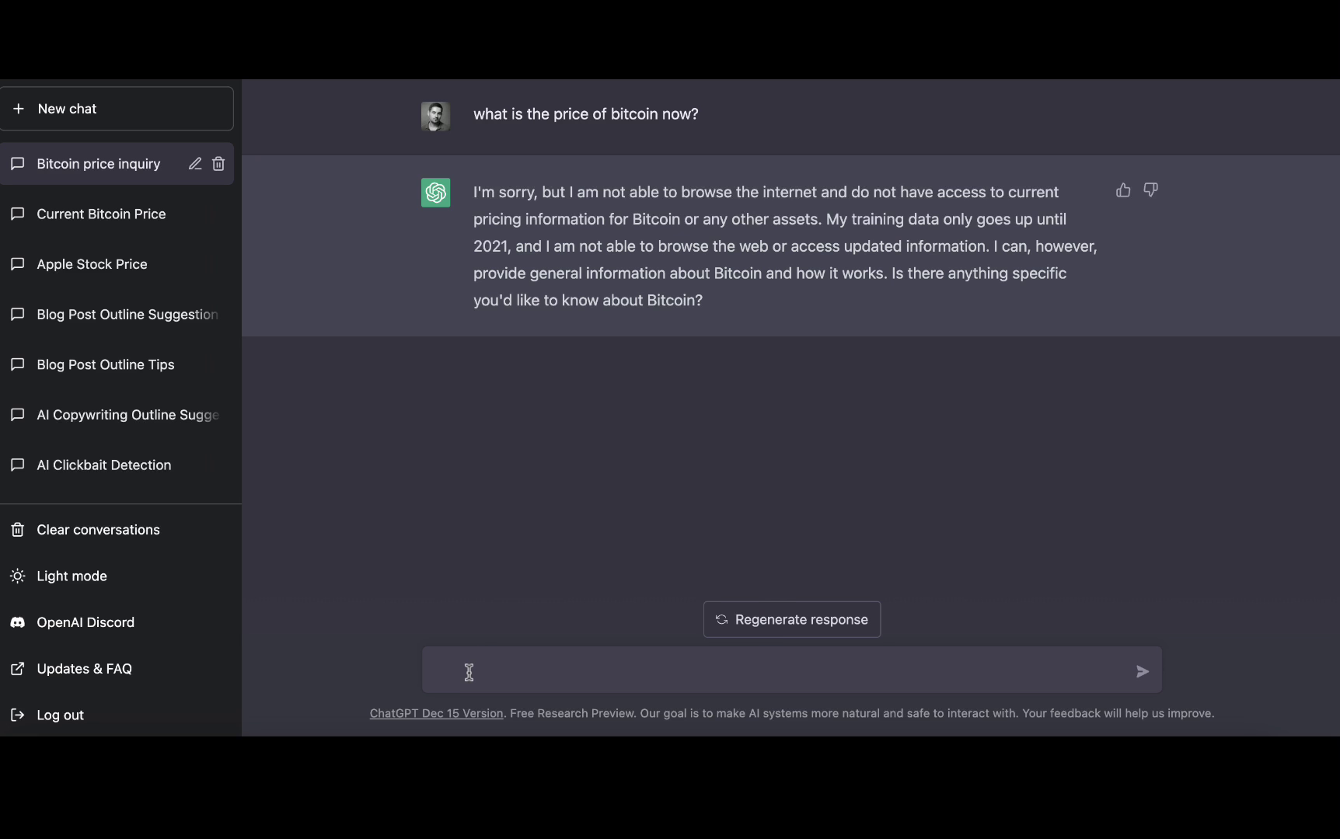
# Step: Write a prompt asking for an article 'How to use RSI indicator for trading' followed by the pasted fact-check text
pyautogui.write('write an artiucle')
pyautogui.press('BackSpace')
pyautogui.press('BackSpace')
pyautogui.press('BackSpace')
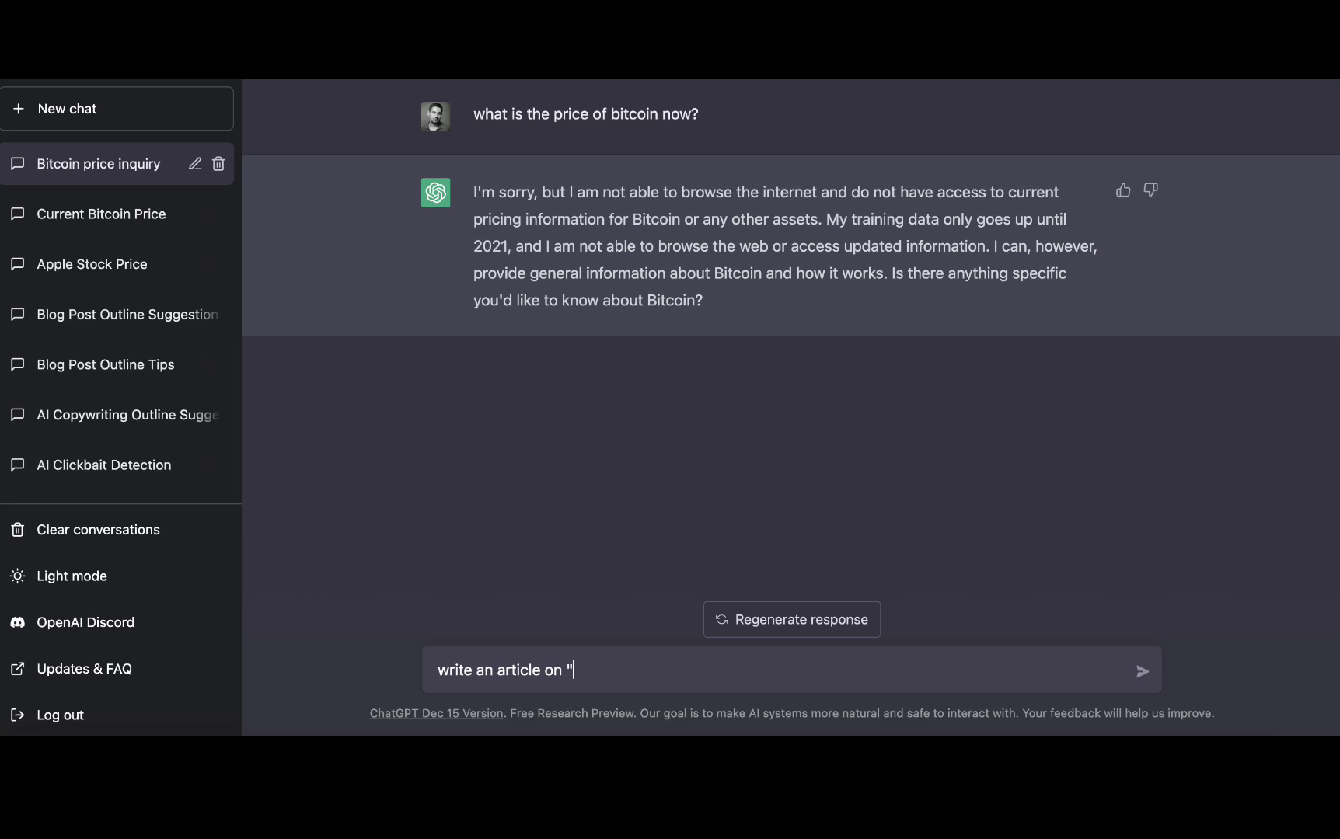
pyautogui.write('How to use RSI ind')
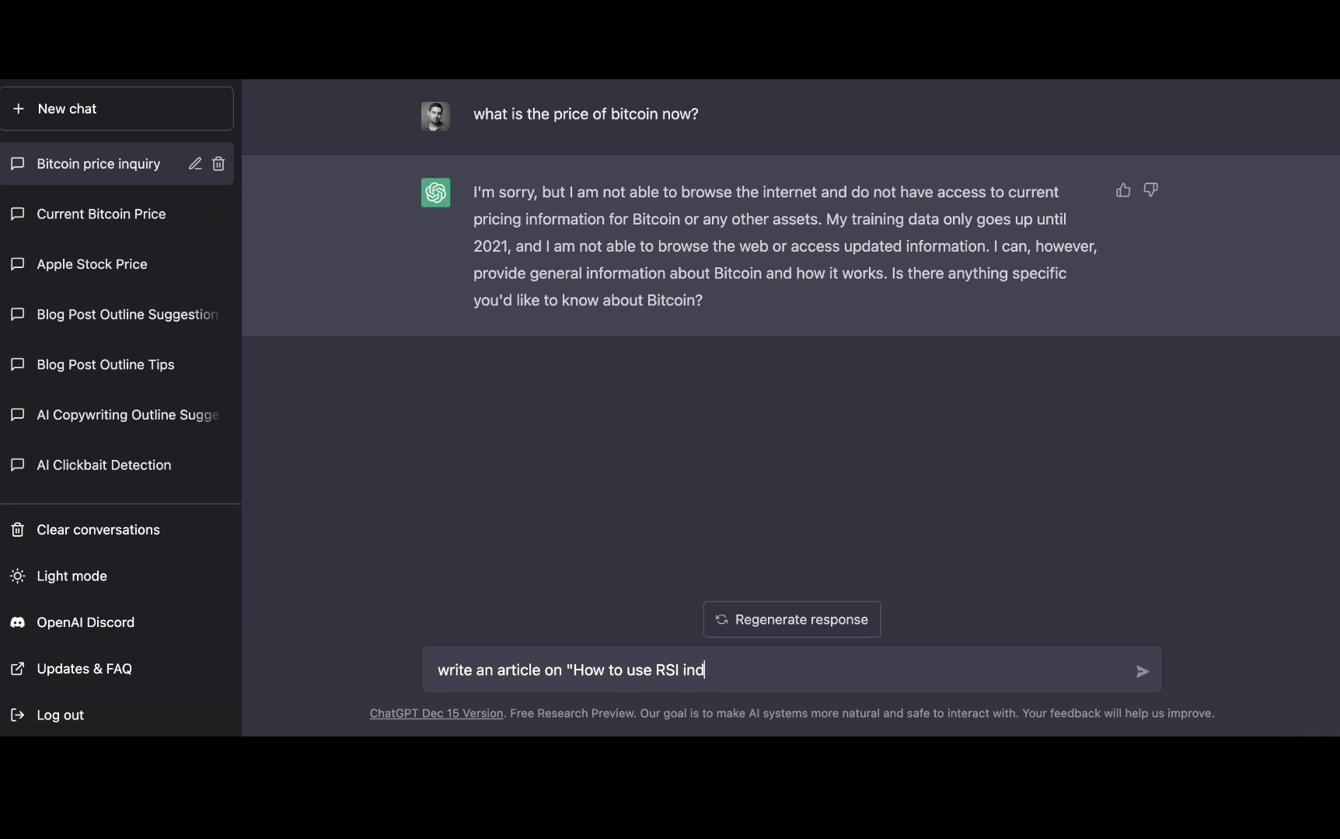
pyautogui.write('icator for trading')
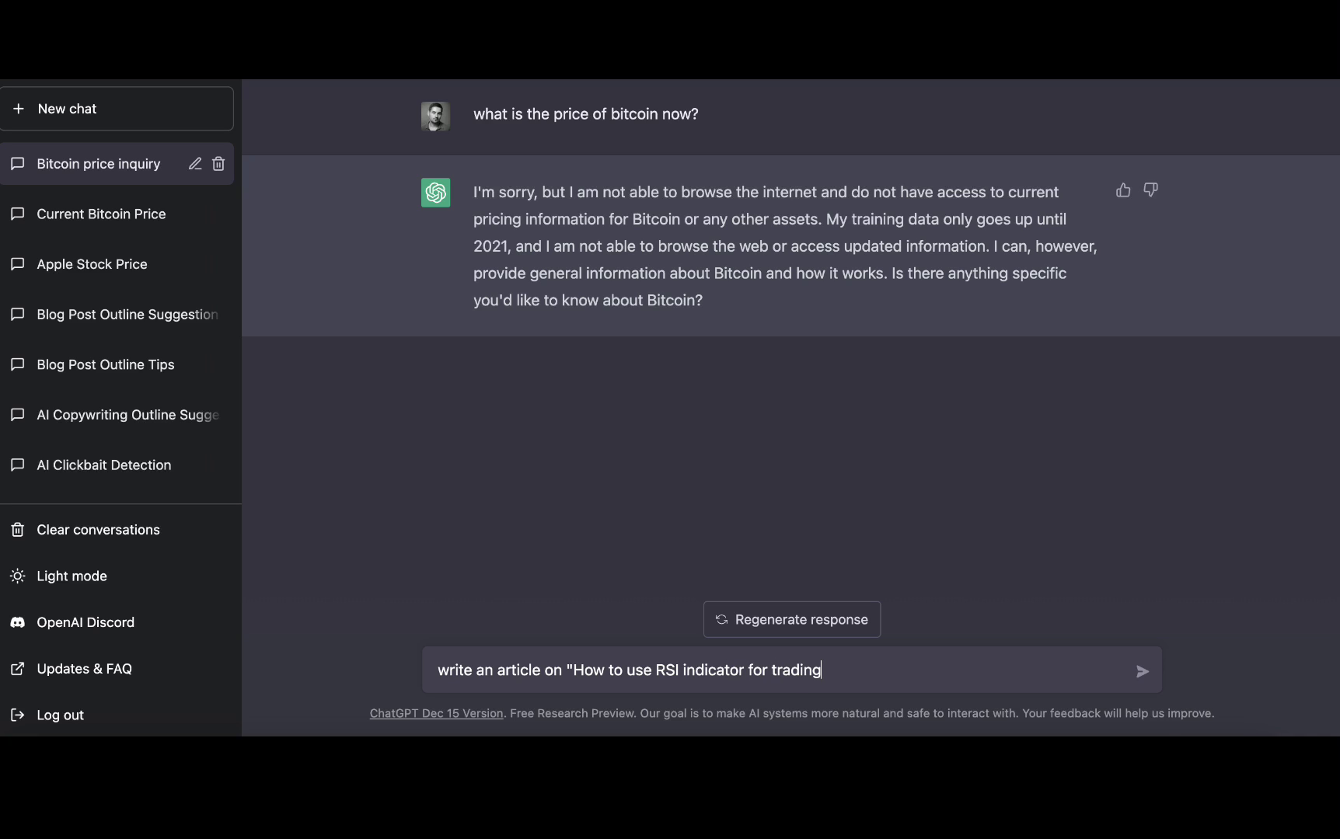
pyautogui.write('" based on the below inf')
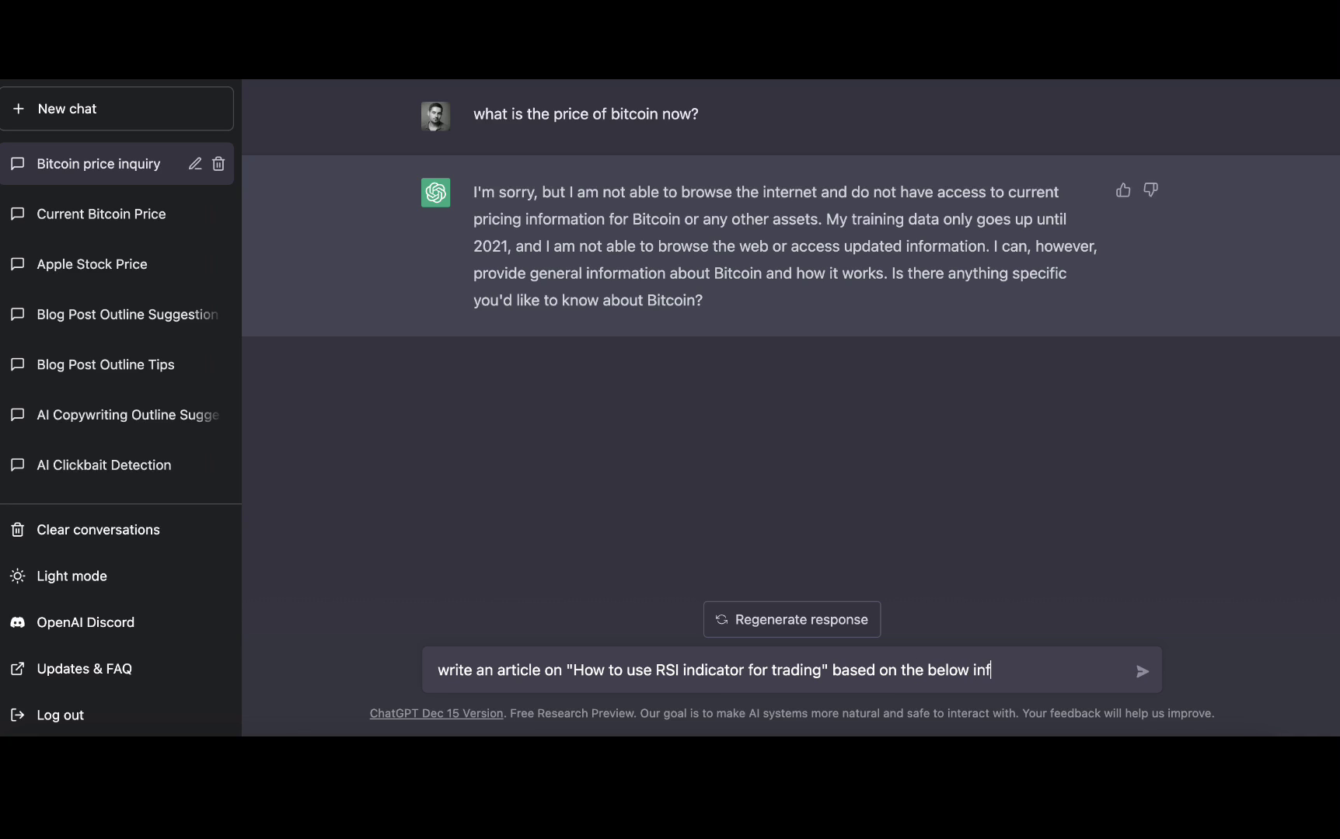
pyautogui.write('ormation:')
pyautogui.press('super+v')
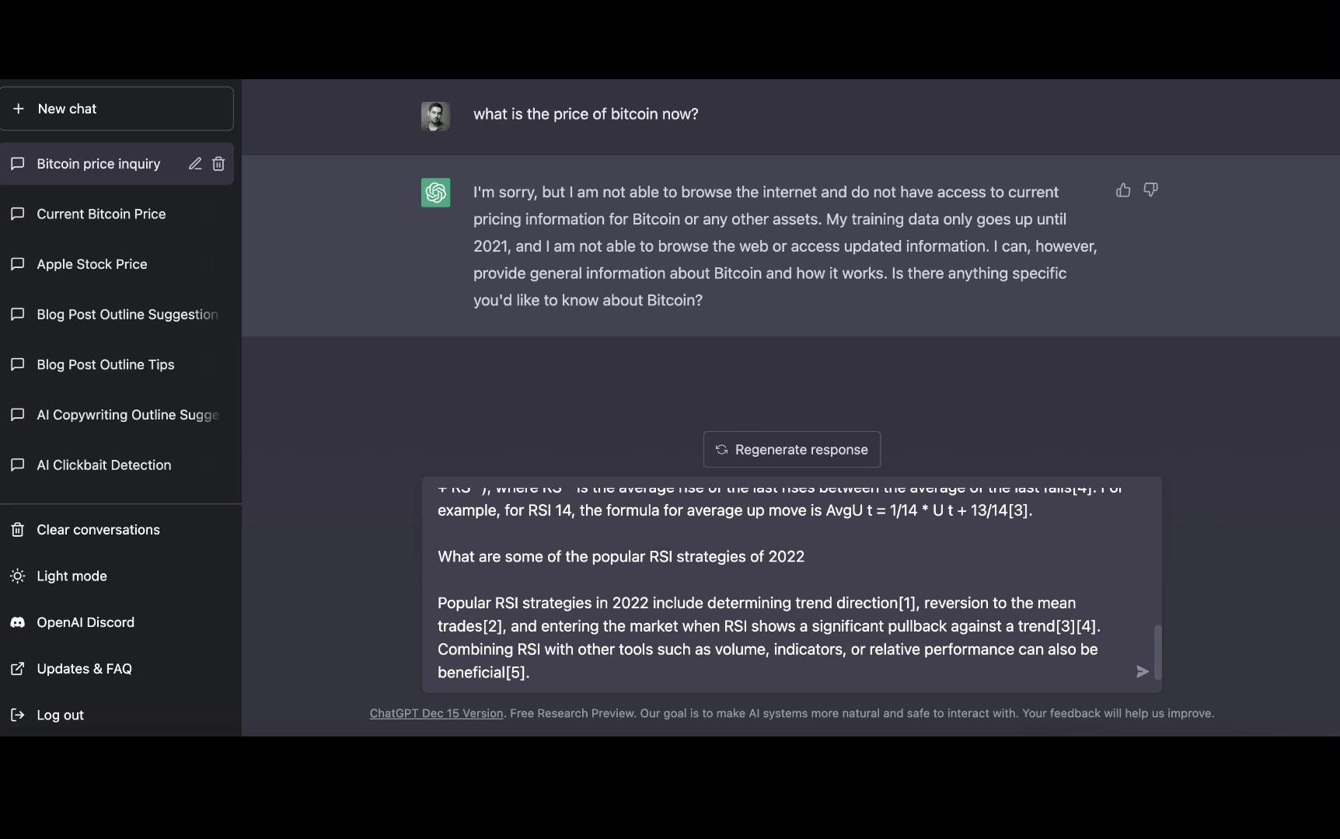
# Step: Send the article request and select the generated RSI trading article
pyautogui.click(1142, 678)
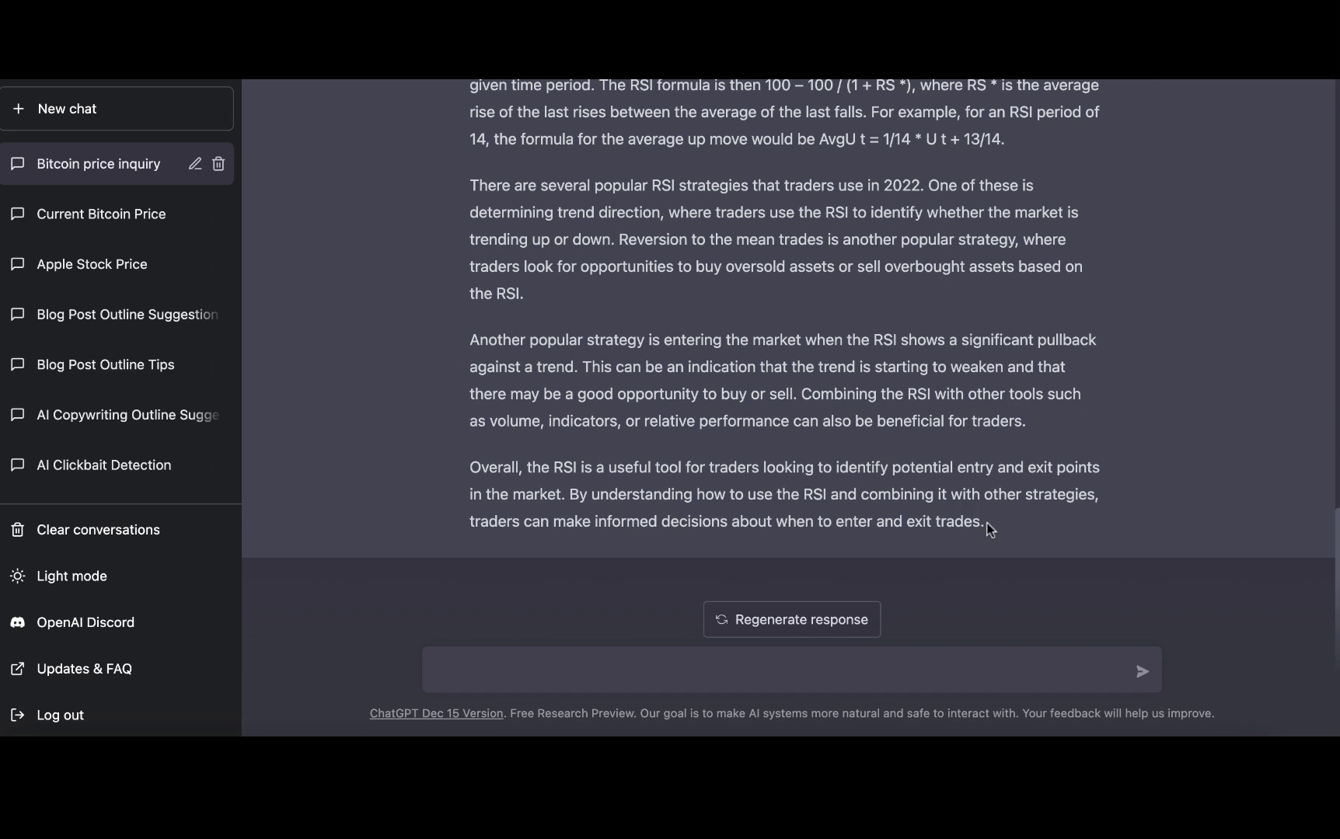
pyautogui.moveTo(988, 529); pyautogui.dragTo(469, 159)
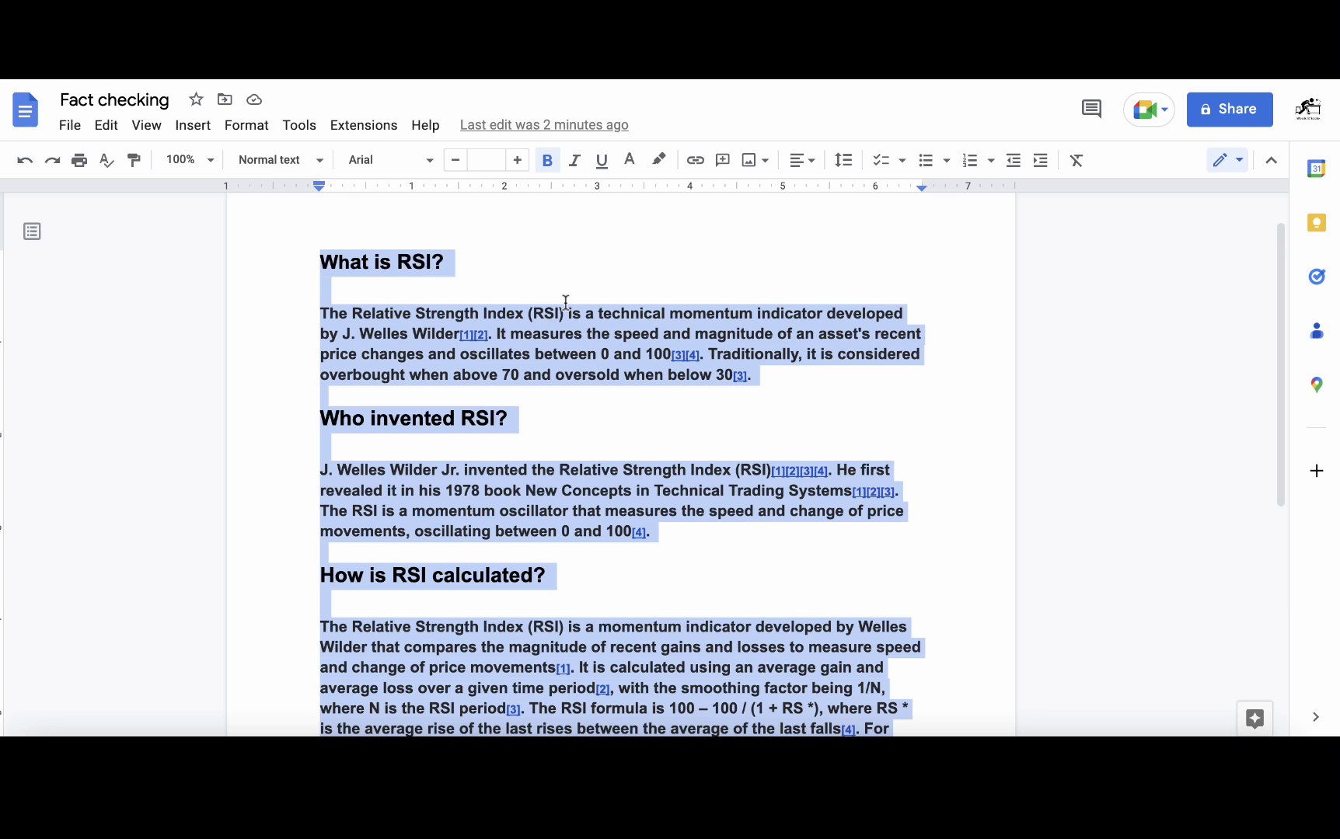
# Step: Paste ChatGPT's RSI article below the last cited answer
pyautogui.scroll(-5, 565, 303)
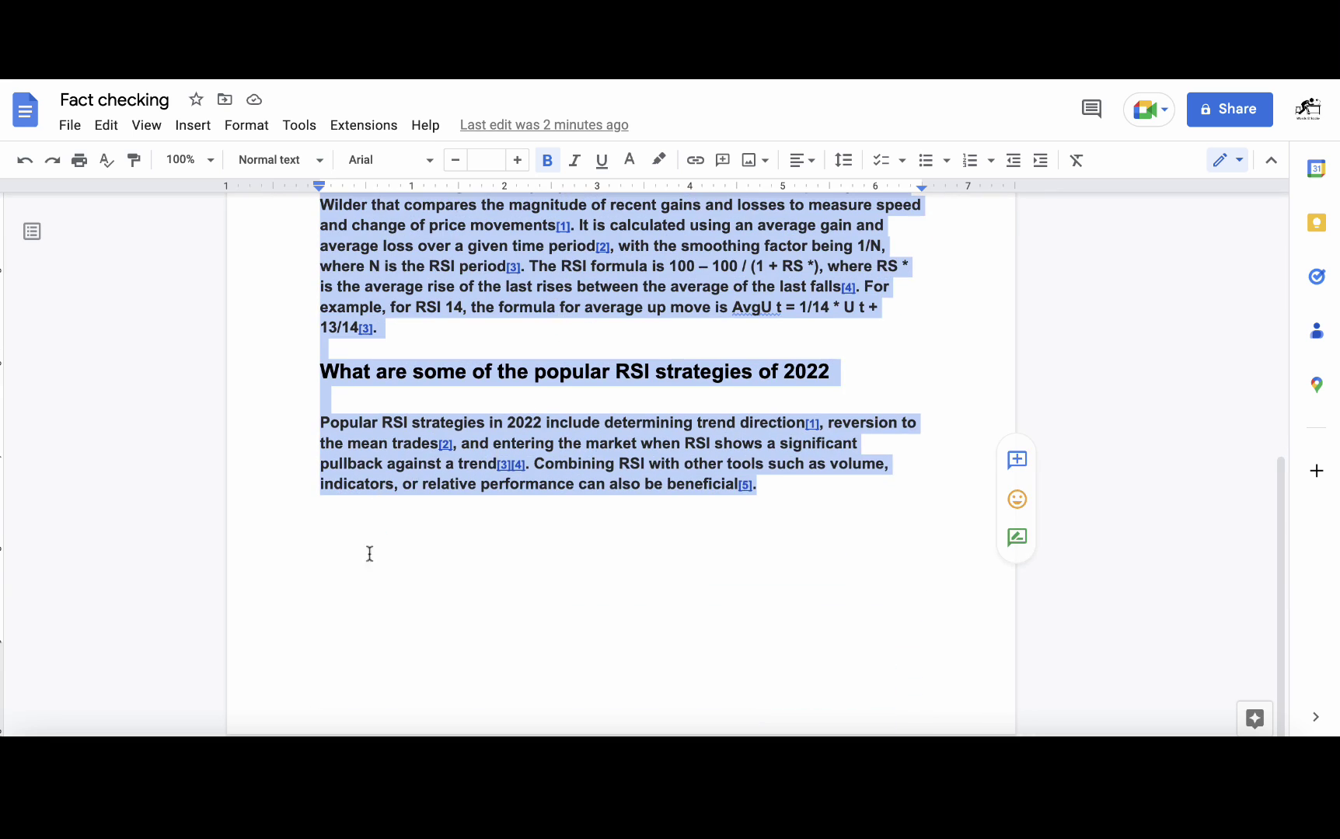
pyautogui.click(366, 570)
pyautogui.hotkey('ctrl', 'v')
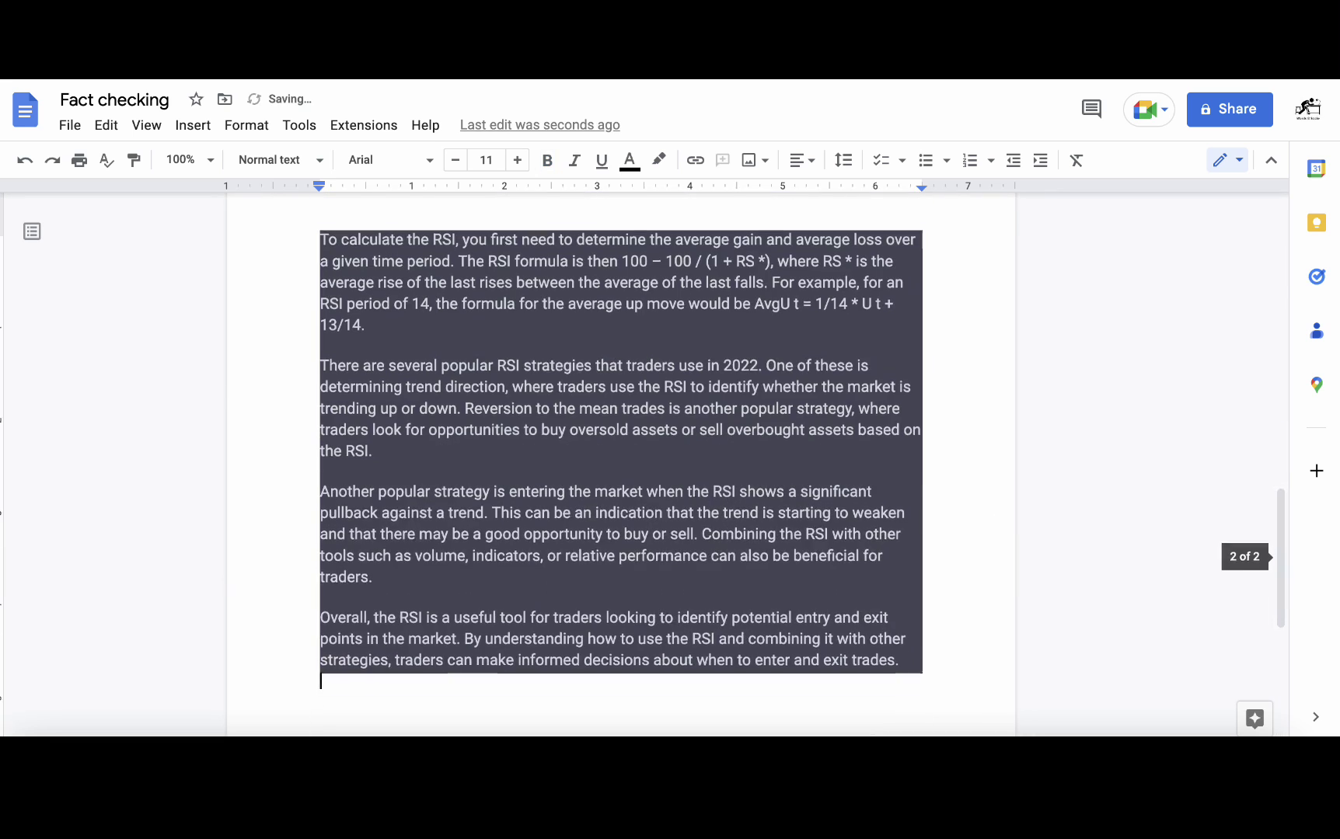
# Step: Select the Perplexity answers from 'What is RSI?' downward for copying
pyautogui.scroll(10, 488, 488)
pyautogui.scroll(2, 489, 488)
pyautogui.scroll(-2, 700, 606)
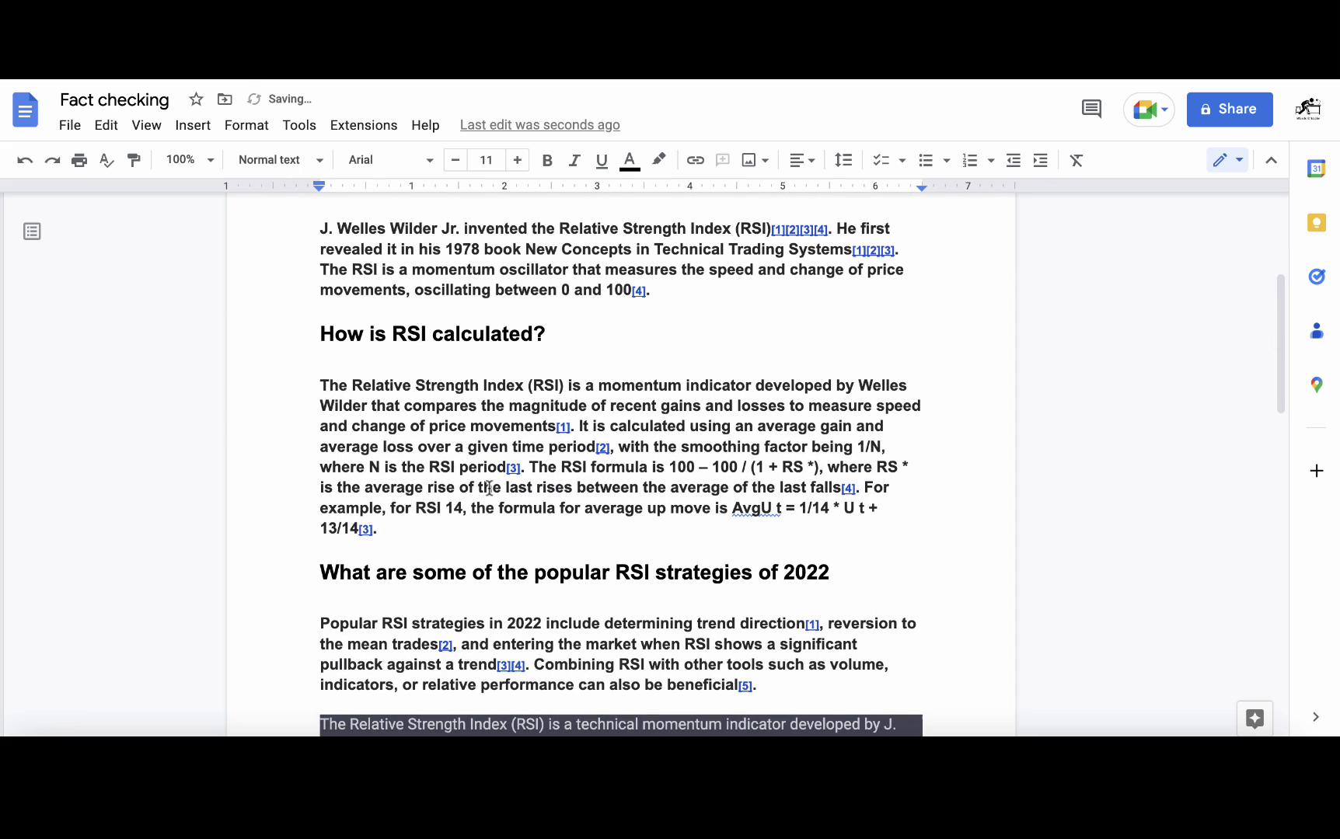
pyautogui.moveTo(771, 684); pyautogui.dragTo(309, 268)
pyautogui.hotkey('ctrl', 'c')
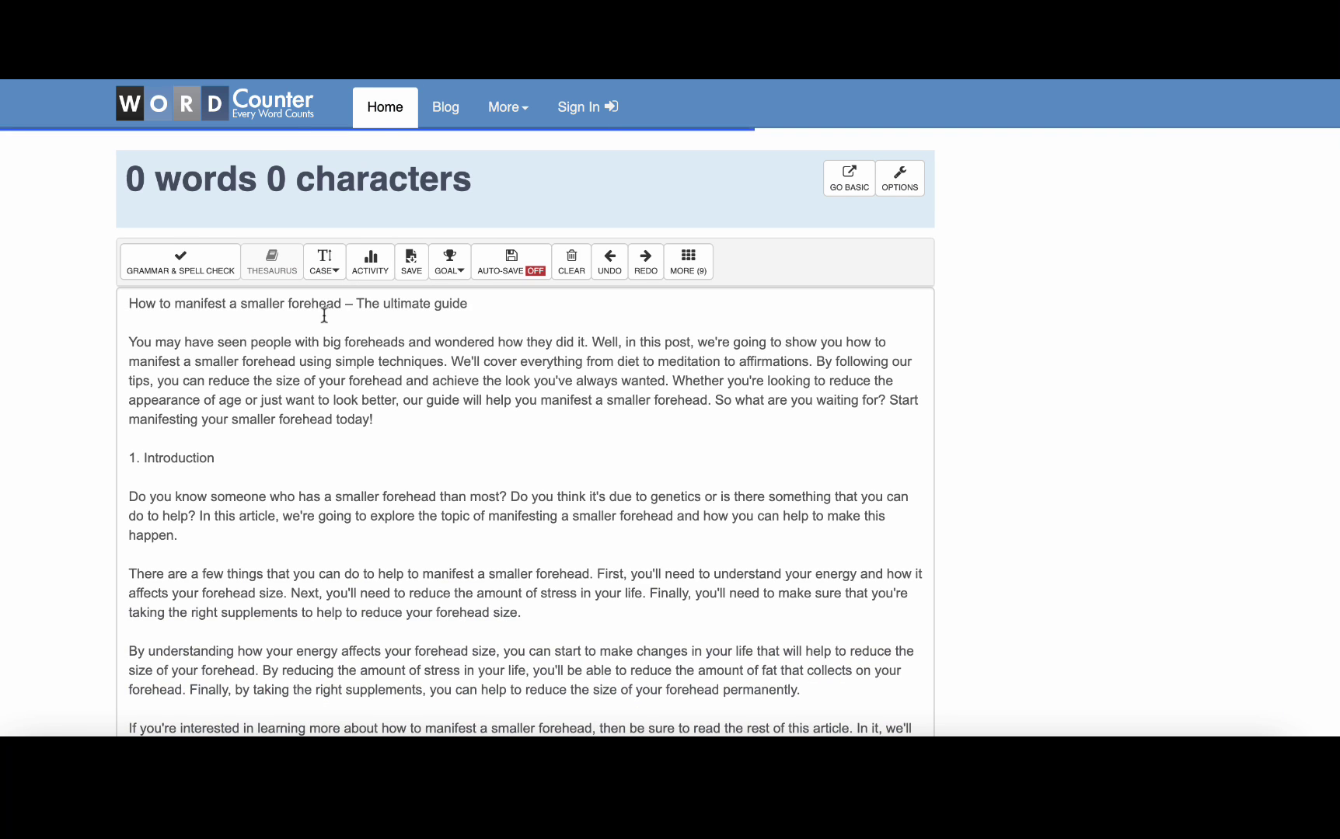
pyautogui.hotkey('ctrl', 'a')
# Step: Replace the Word Counter text with the Perplexity answers, which come to 256 words
pyautogui.press('Delete')
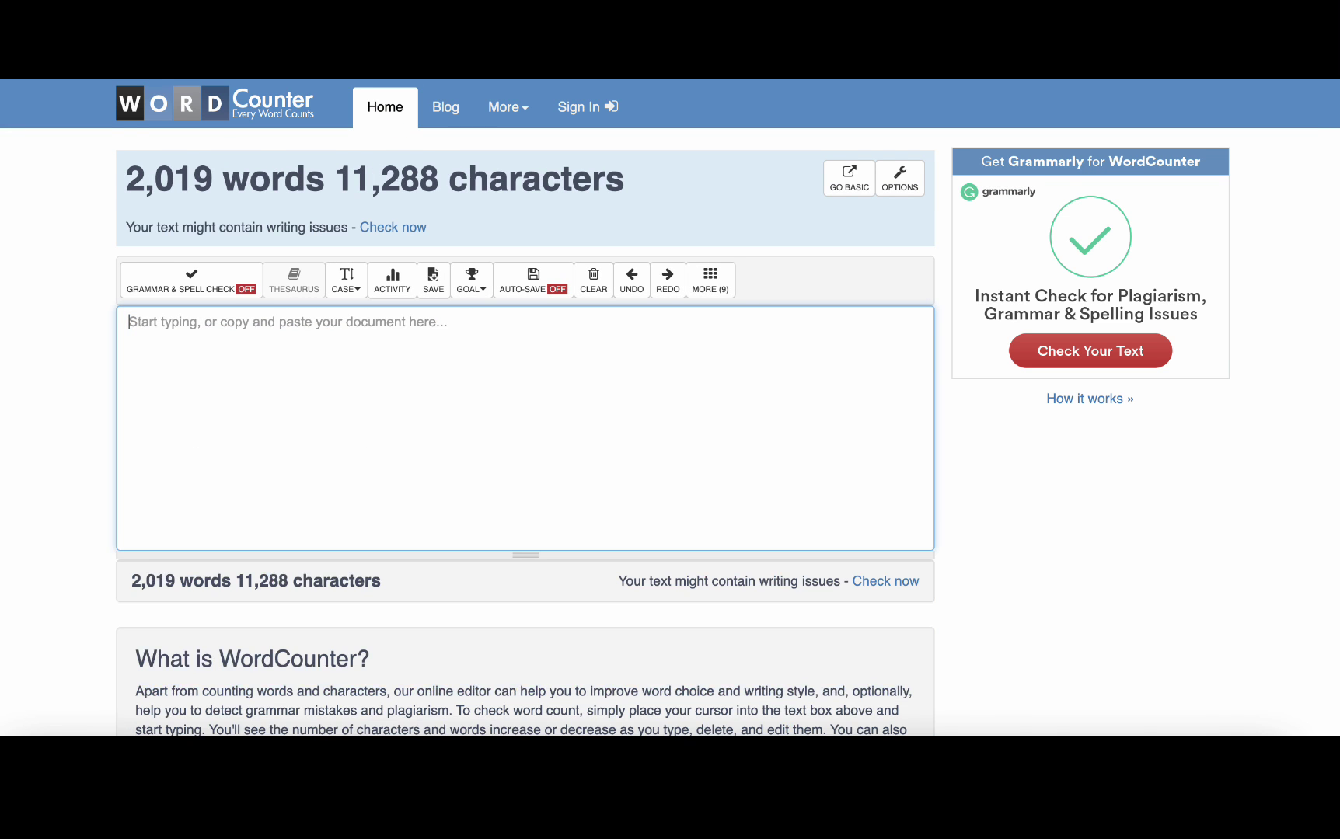
pyautogui.hotkey('ctrl', 'v')
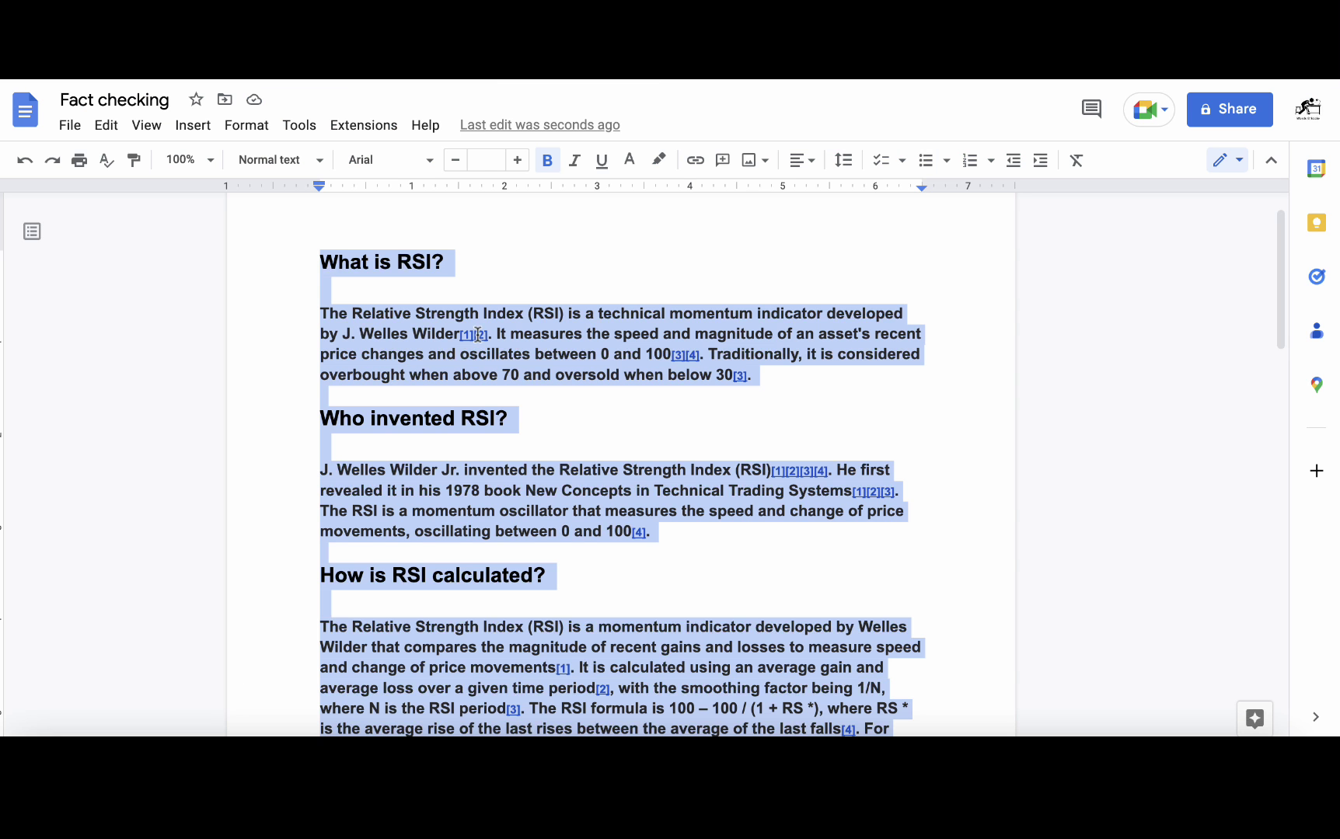
pyautogui.click(475, 471)
# Step: Copy the five ChatGPT paragraphs from the Doc and count them at 285 words
pyautogui.scroll(-5, 475, 487)
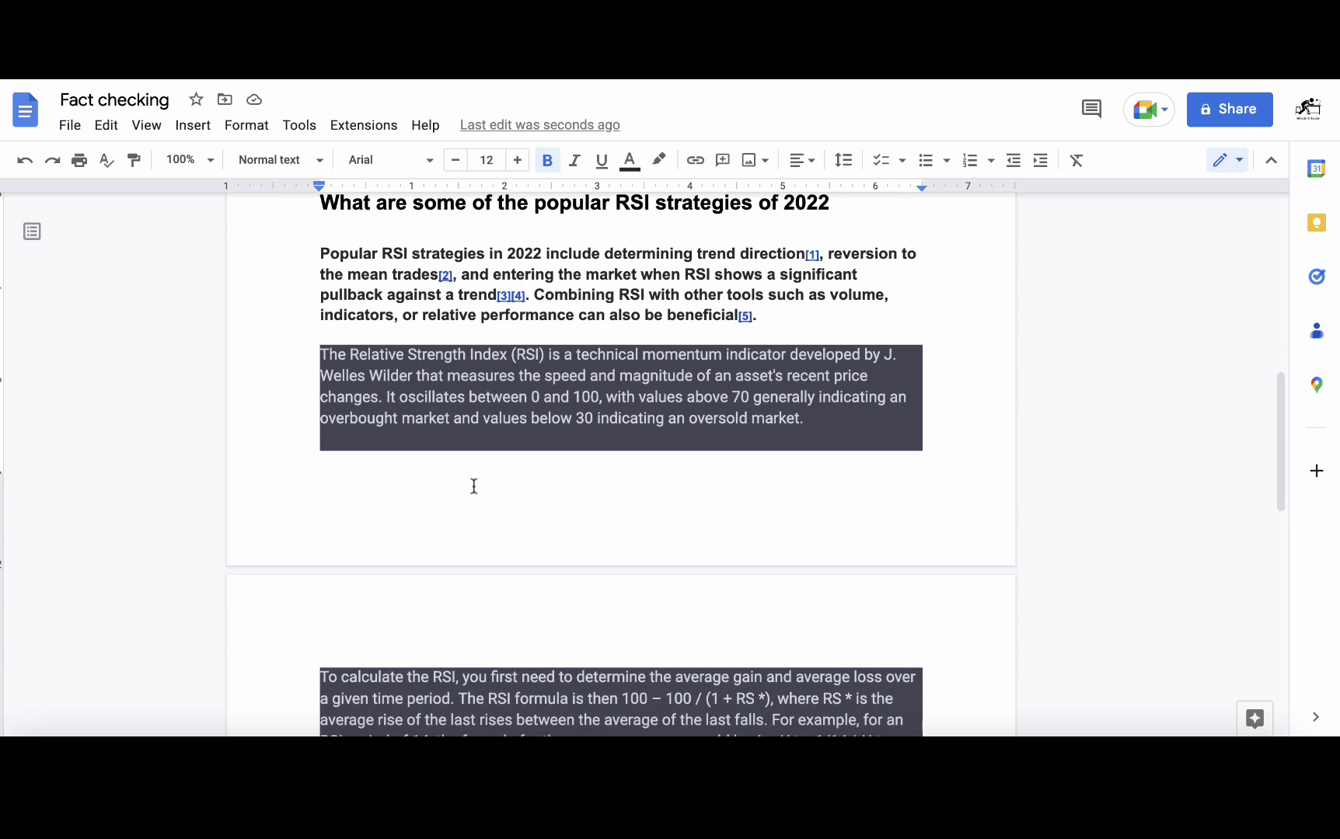
pyautogui.click(330, 403)
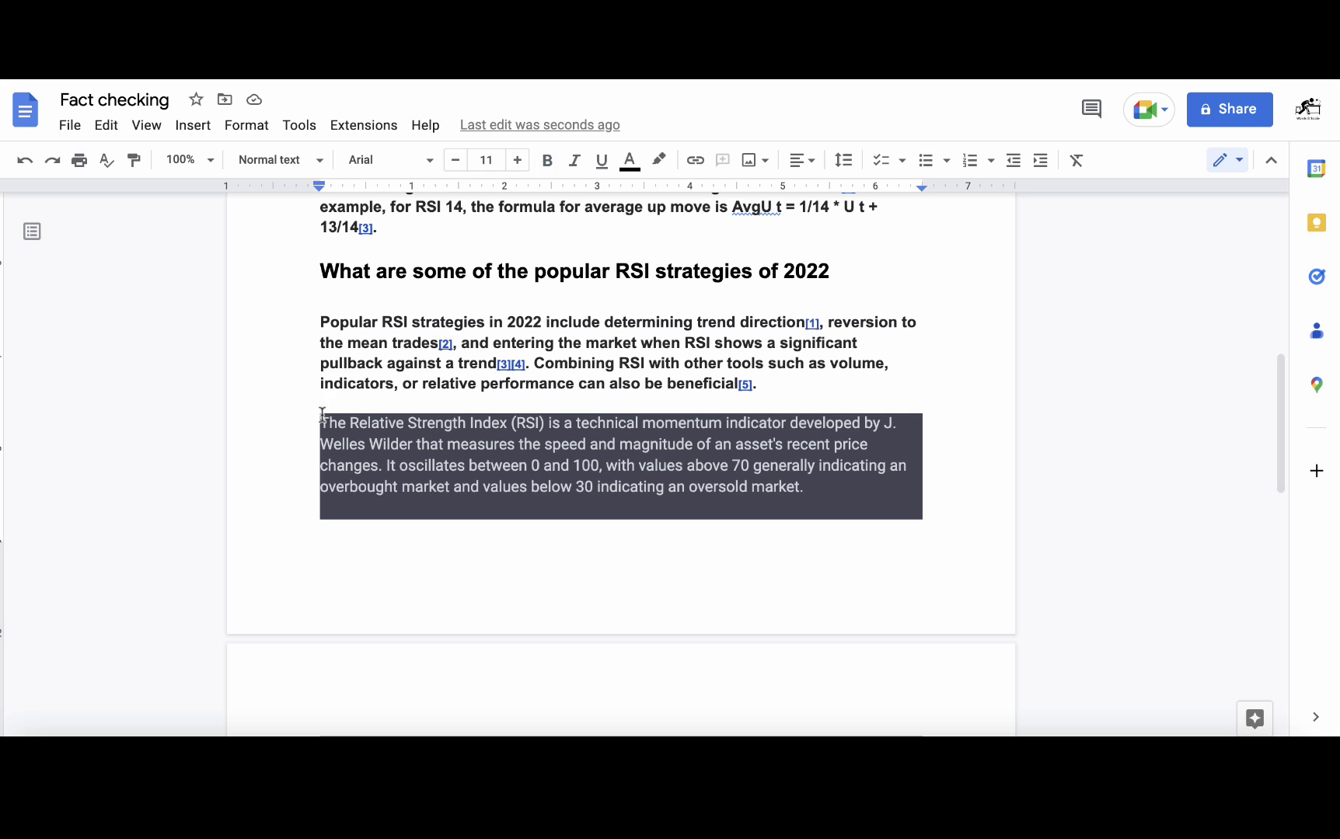
pyautogui.moveTo(323, 415)
pyautogui.mouseDown()
pyautogui.moveTo(427, 700)
pyautogui.moveTo(700, 699)
pyautogui.moveTo(595, 614)
pyautogui.moveTo(723, 681)
pyautogui.mouseUp()
pyautogui.hotkey('ctrl', 'c')
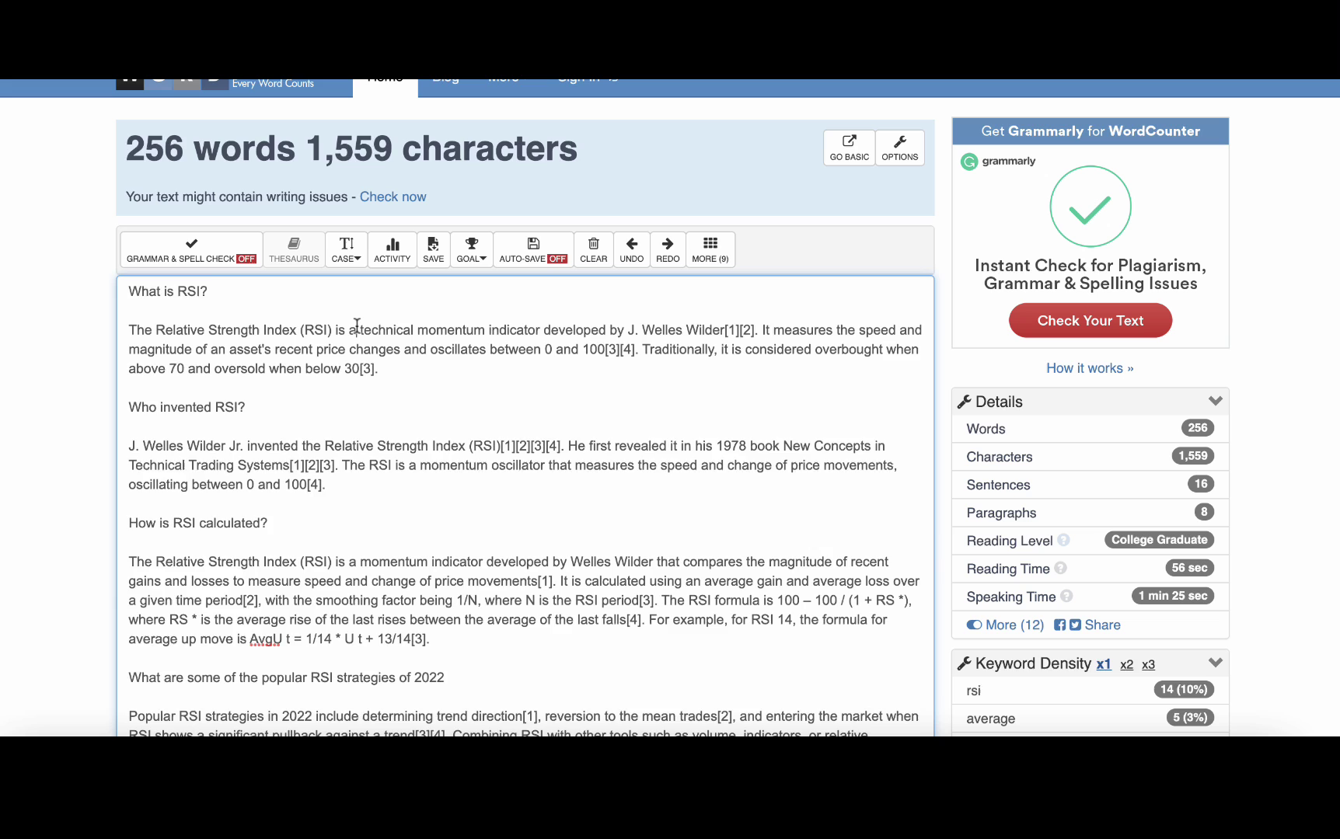
pyautogui.hotkey('ctrl', 'a')
pyautogui.hotkey('ctrl', 'v')
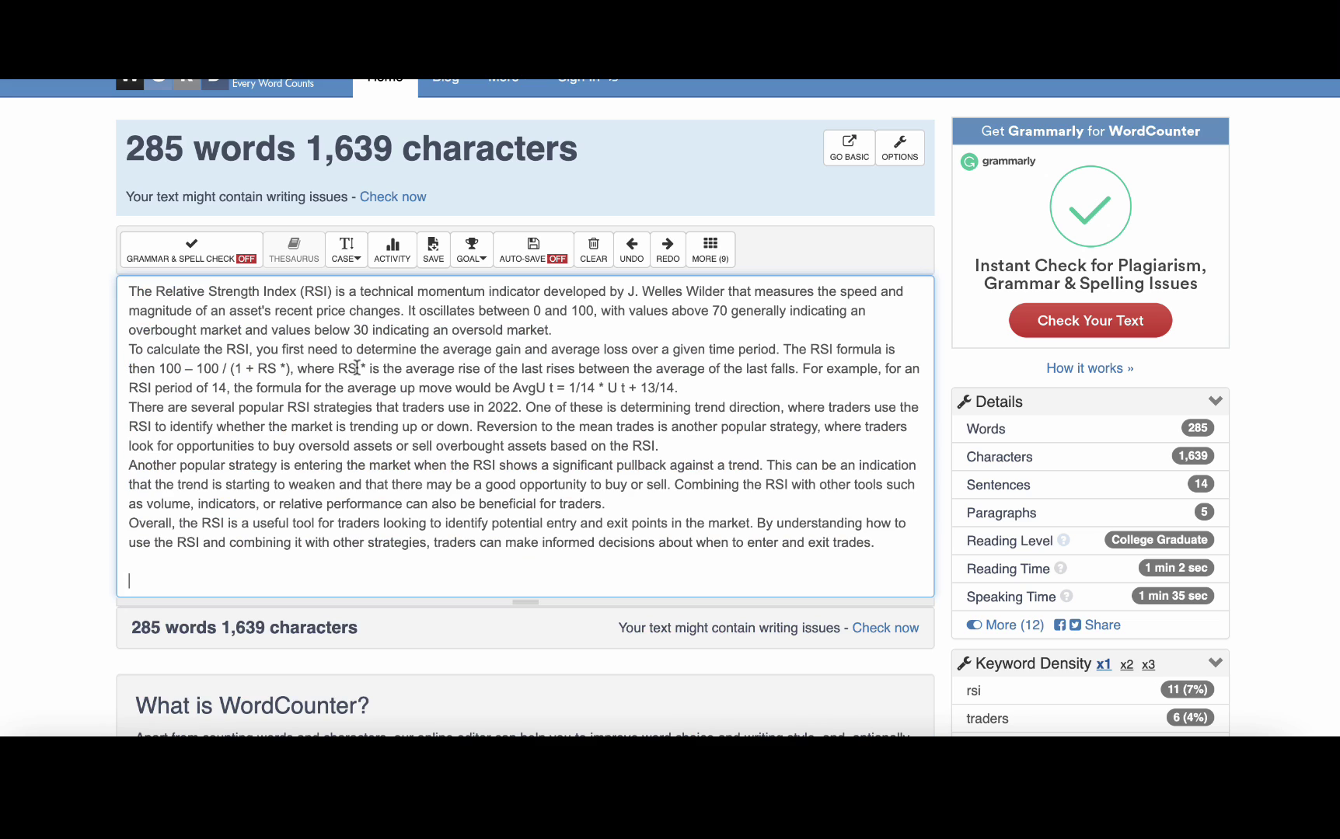
pyautogui.scroll(1, 369, 392)
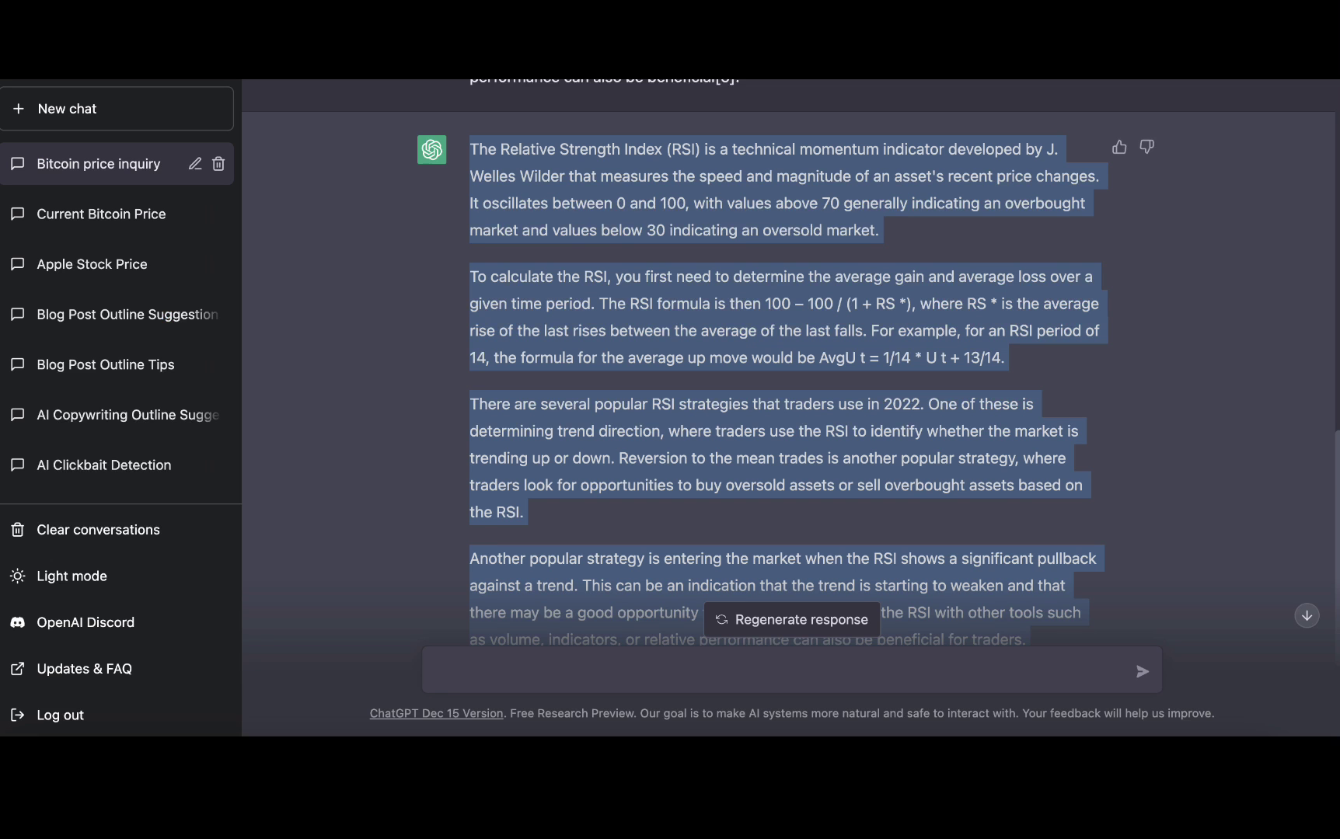
# Step: Start a ChatGPT follow-up: 'expand on the above and generate a full 1000 word article'
pyautogui.scroll(-3, 773, 472)
pyautogui.click(618, 665)
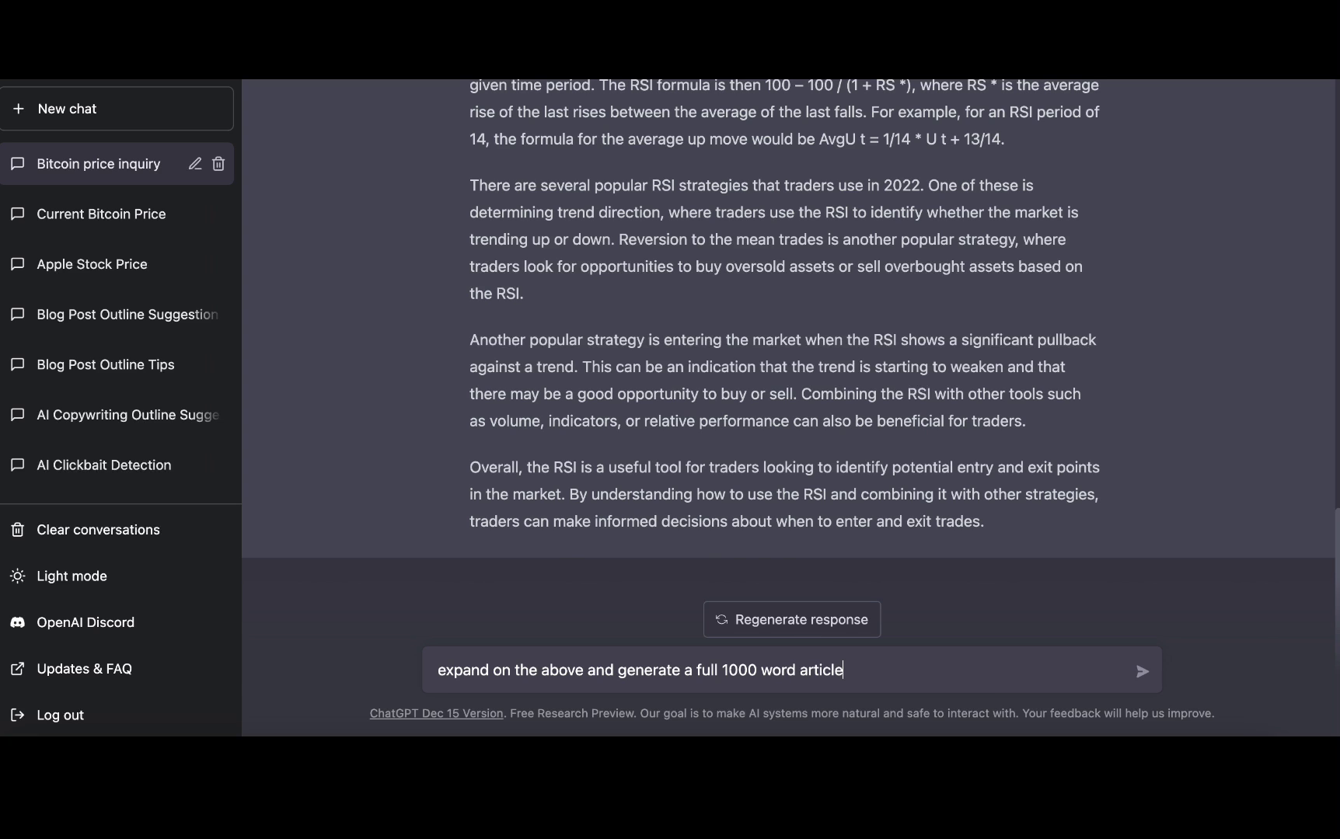
# Step: Send the request for a full 1000 word RSI article
pyautogui.press('Return')
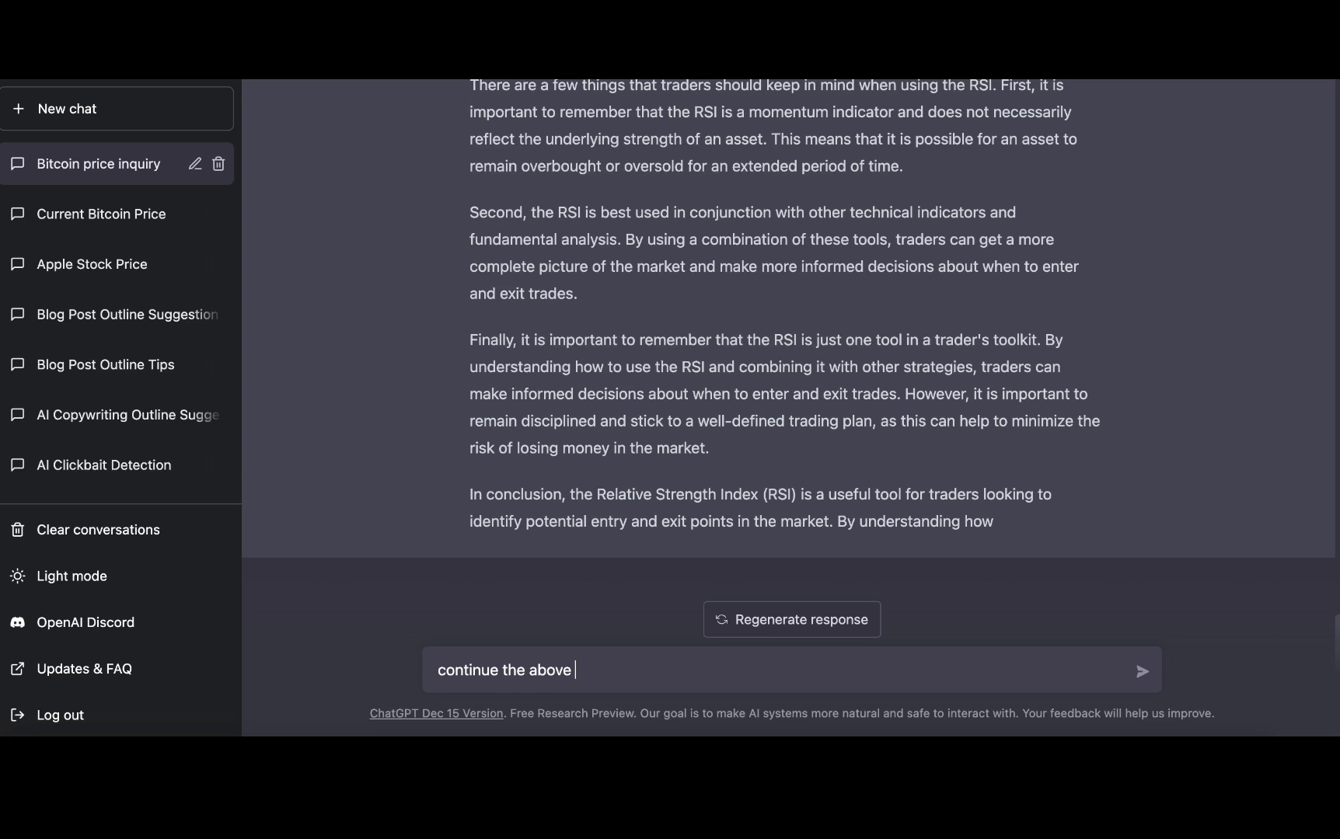
# Step: Send 'continue the above sentence', then select the expanded article through its continuation
pyautogui.press('Return')
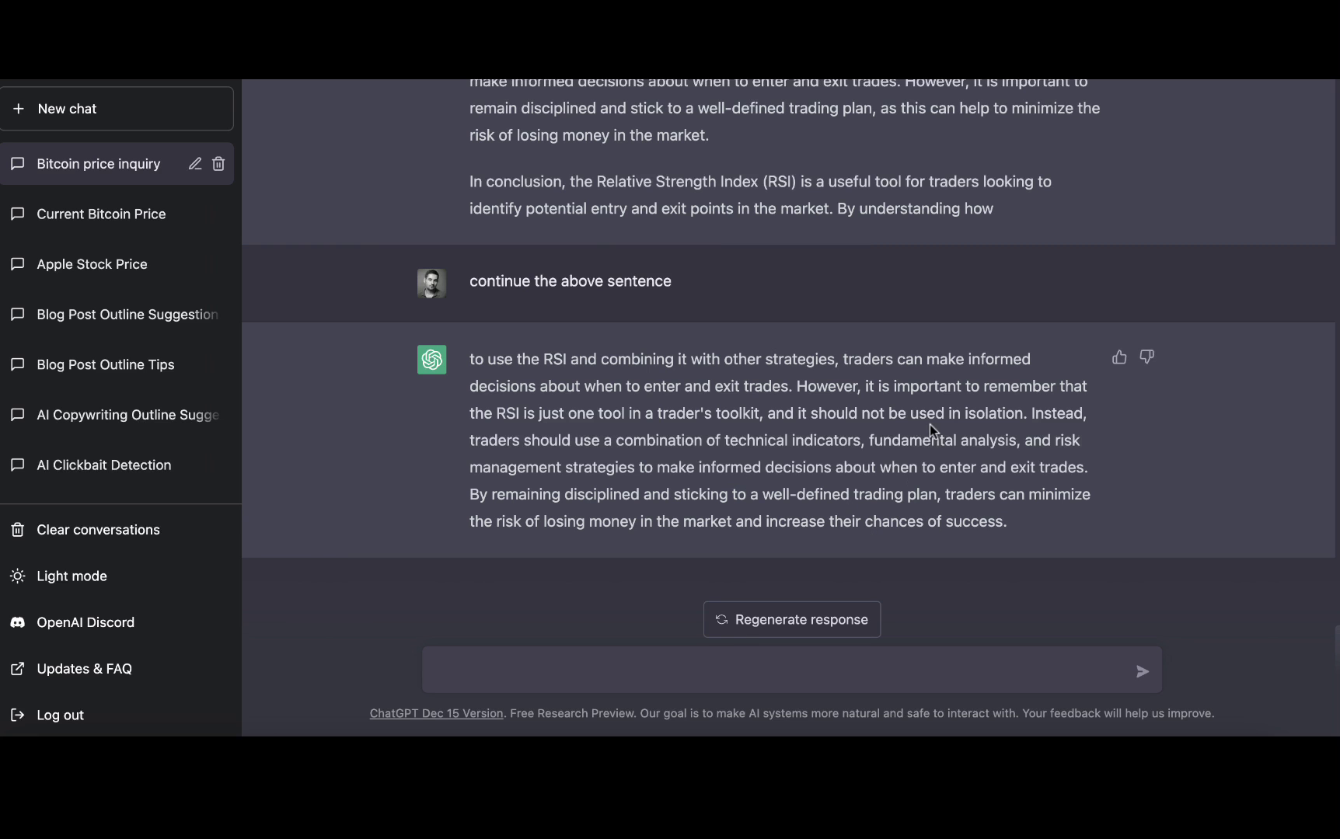
pyautogui.scroll(15, 930, 424)
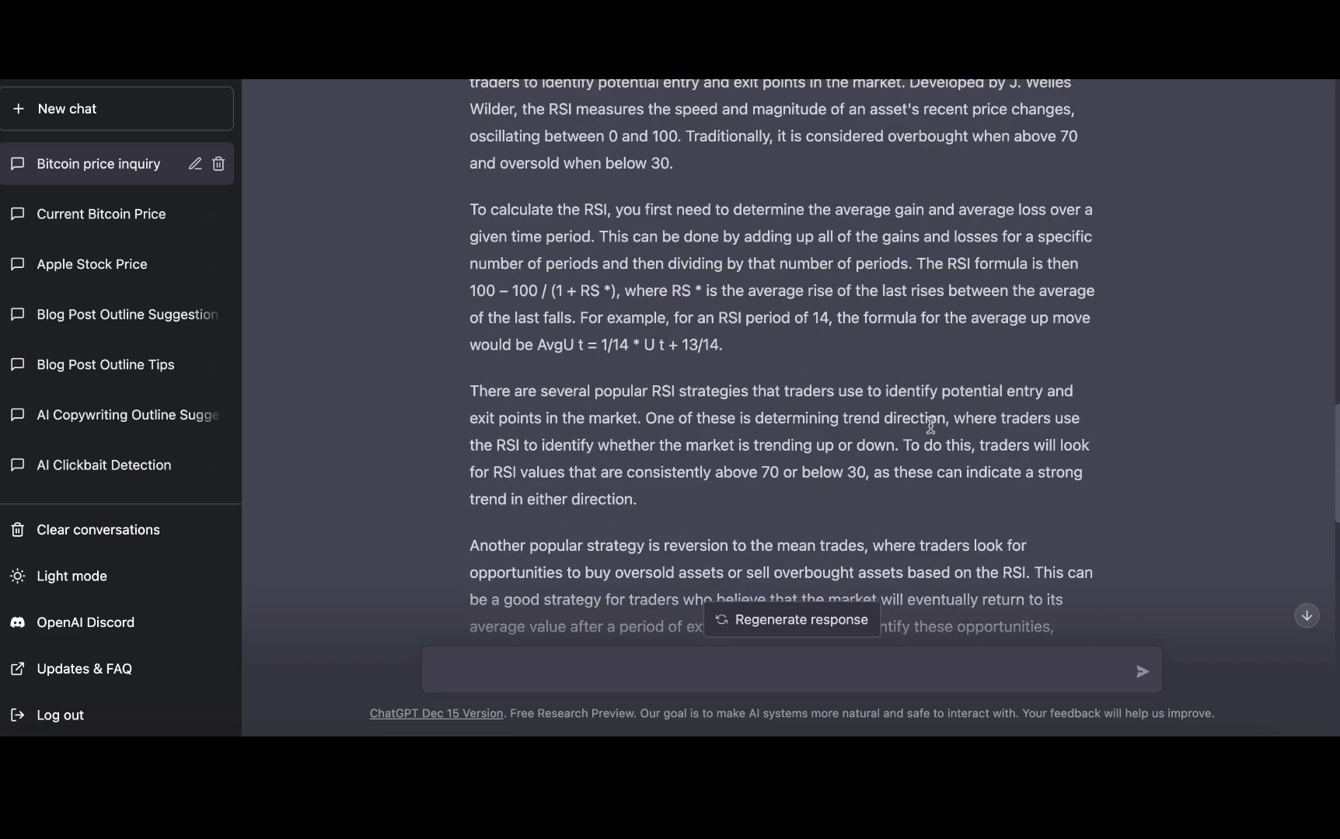
pyautogui.scroll(5, 929, 424)
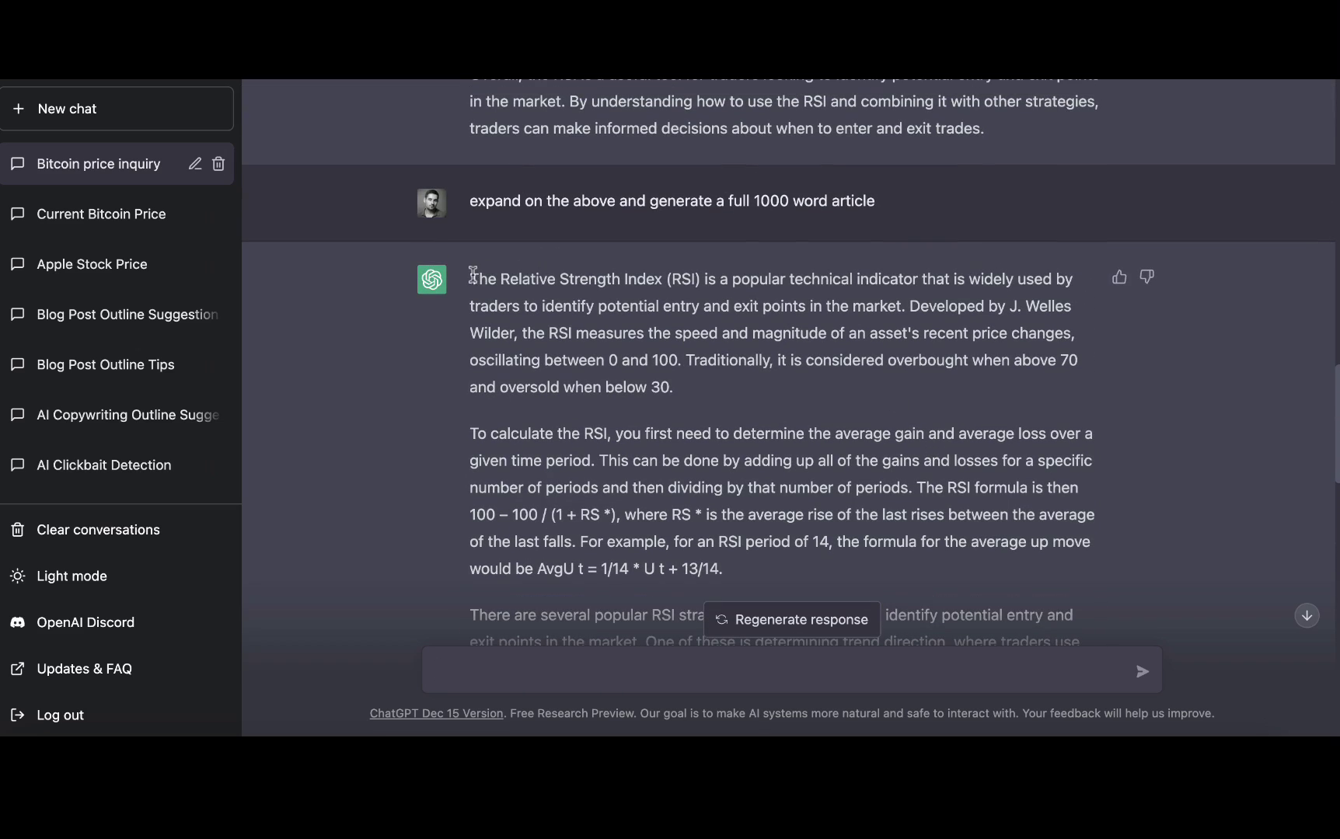
pyautogui.moveTo(472, 274); pyautogui.dragTo(684, 668)
pyautogui.scroll(-20, 1122, 477)
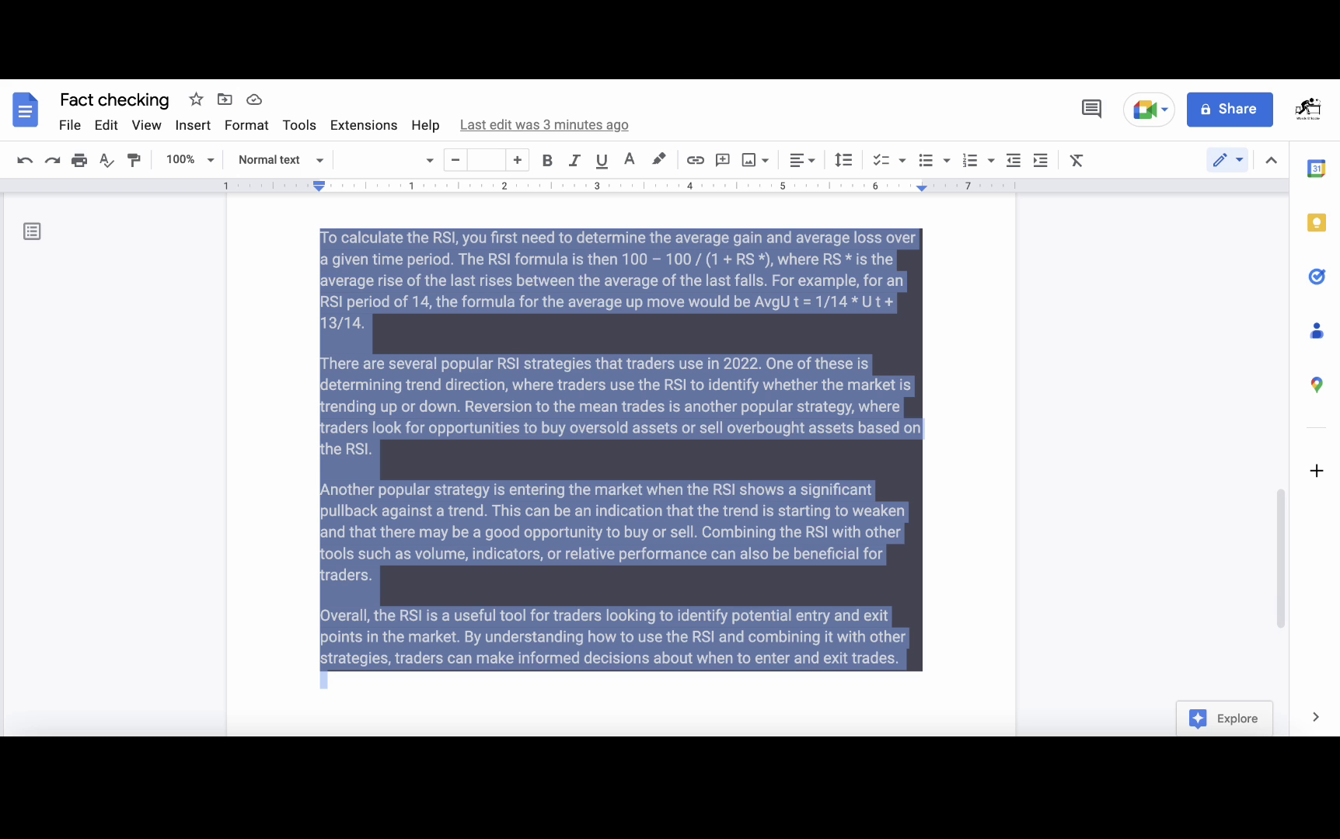
# Step: Append the expanded article, delete the image placeholders and prompt line, then select it
pyautogui.scroll(-5, 572, 441)
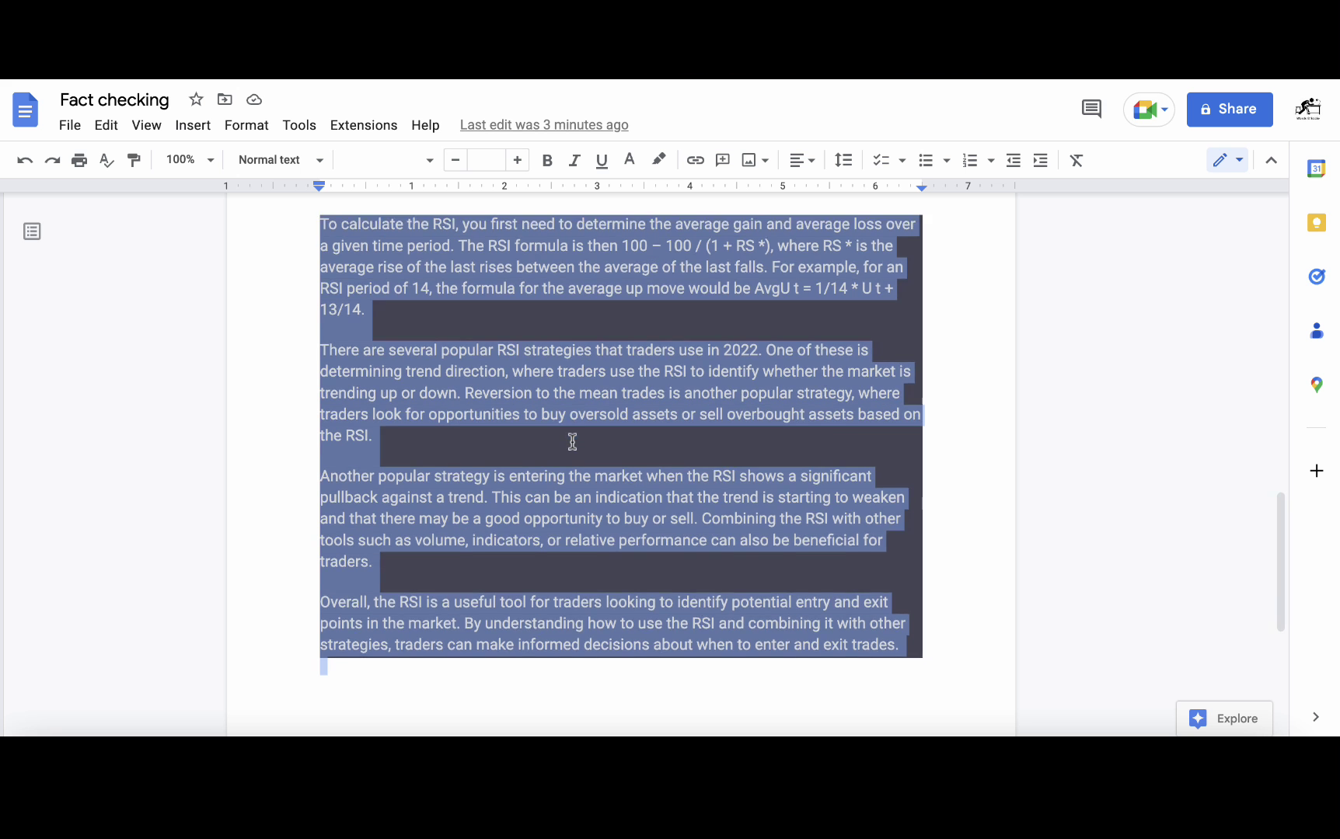
pyautogui.hotkey('ctrl', 'v')
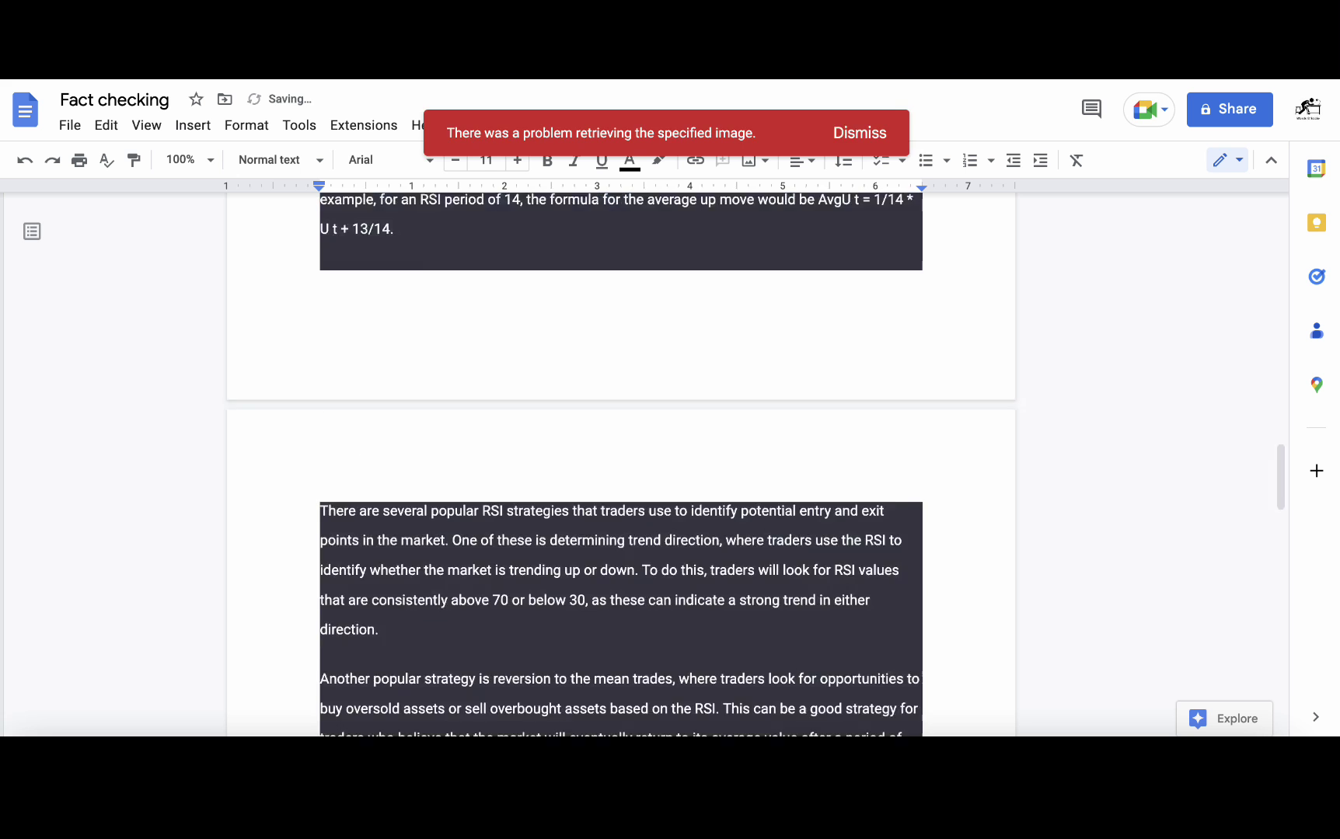
pyautogui.click(433, 368)
pyautogui.moveTo(406, 422); pyautogui.dragTo(306, 296)
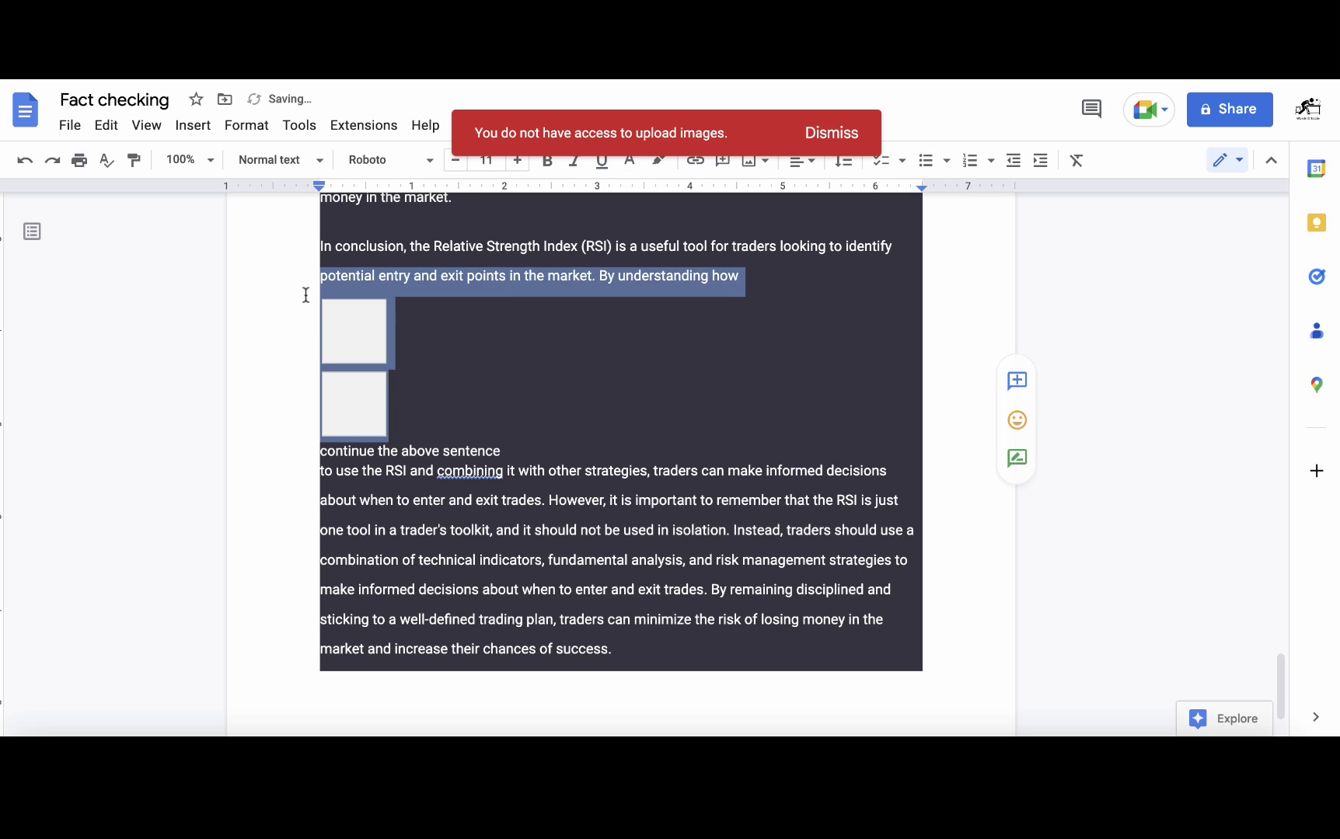
pyautogui.click(504, 449)
pyautogui.moveTo(503, 449); pyautogui.dragTo(352, 338)
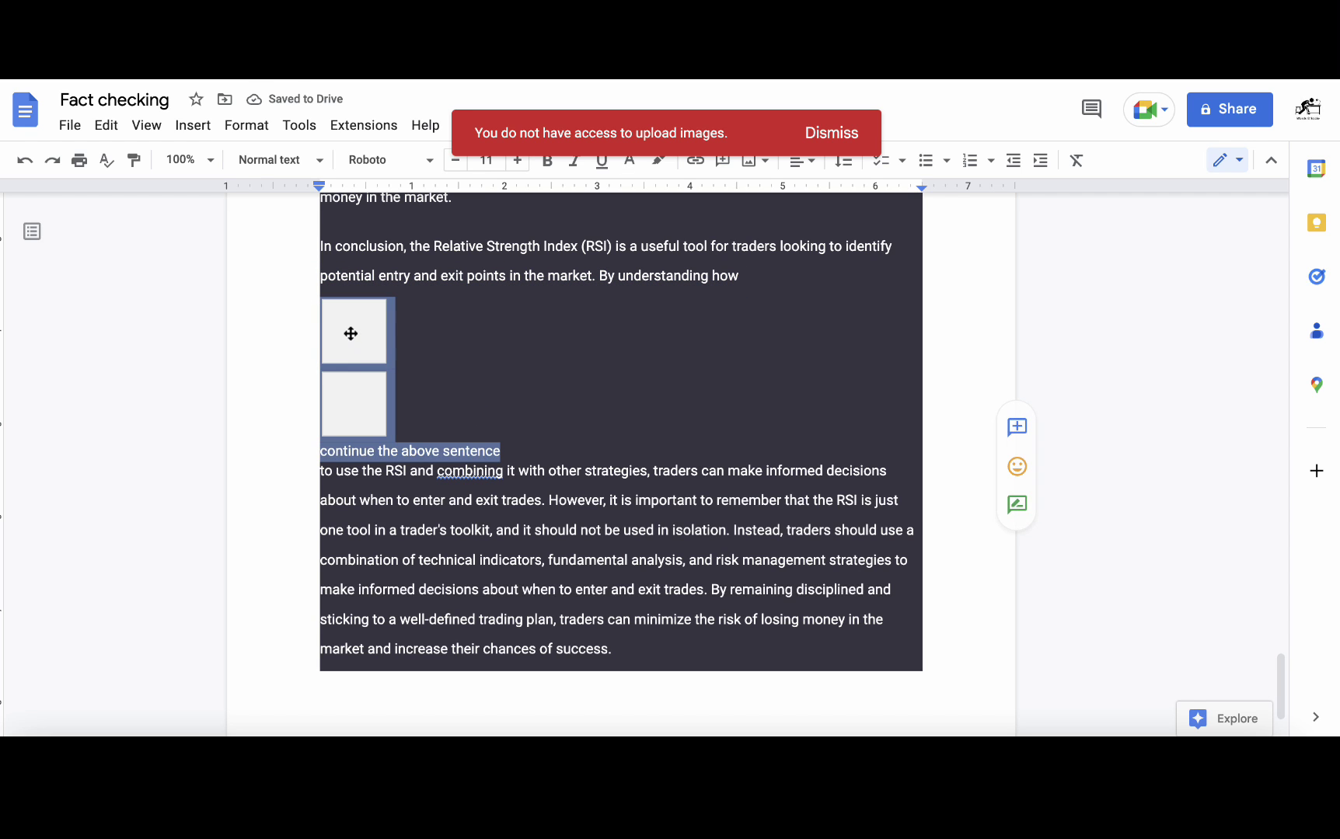
pyautogui.press('BackSpace')
pyautogui.press('BackSpace')
pyautogui.press('BackSpace')
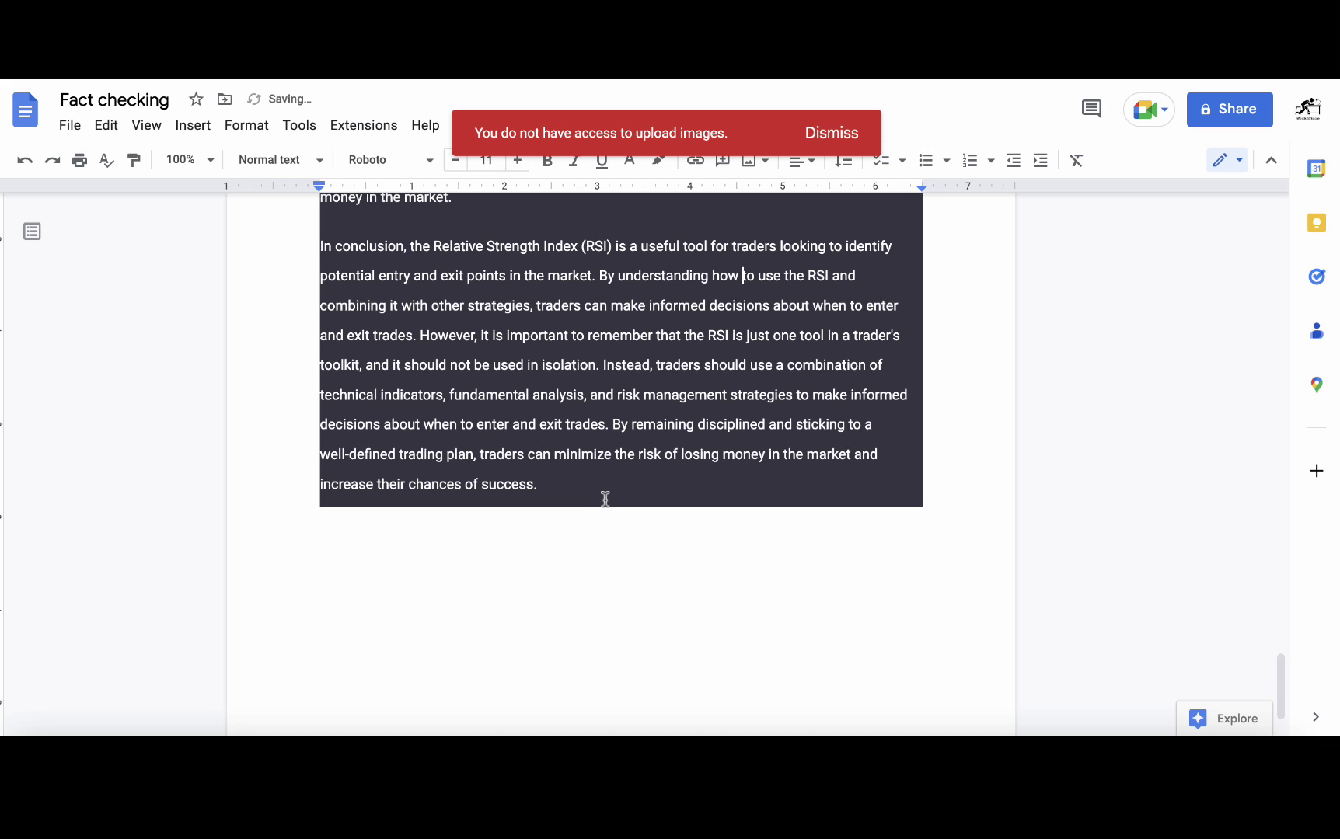
pyautogui.click(830, 147)
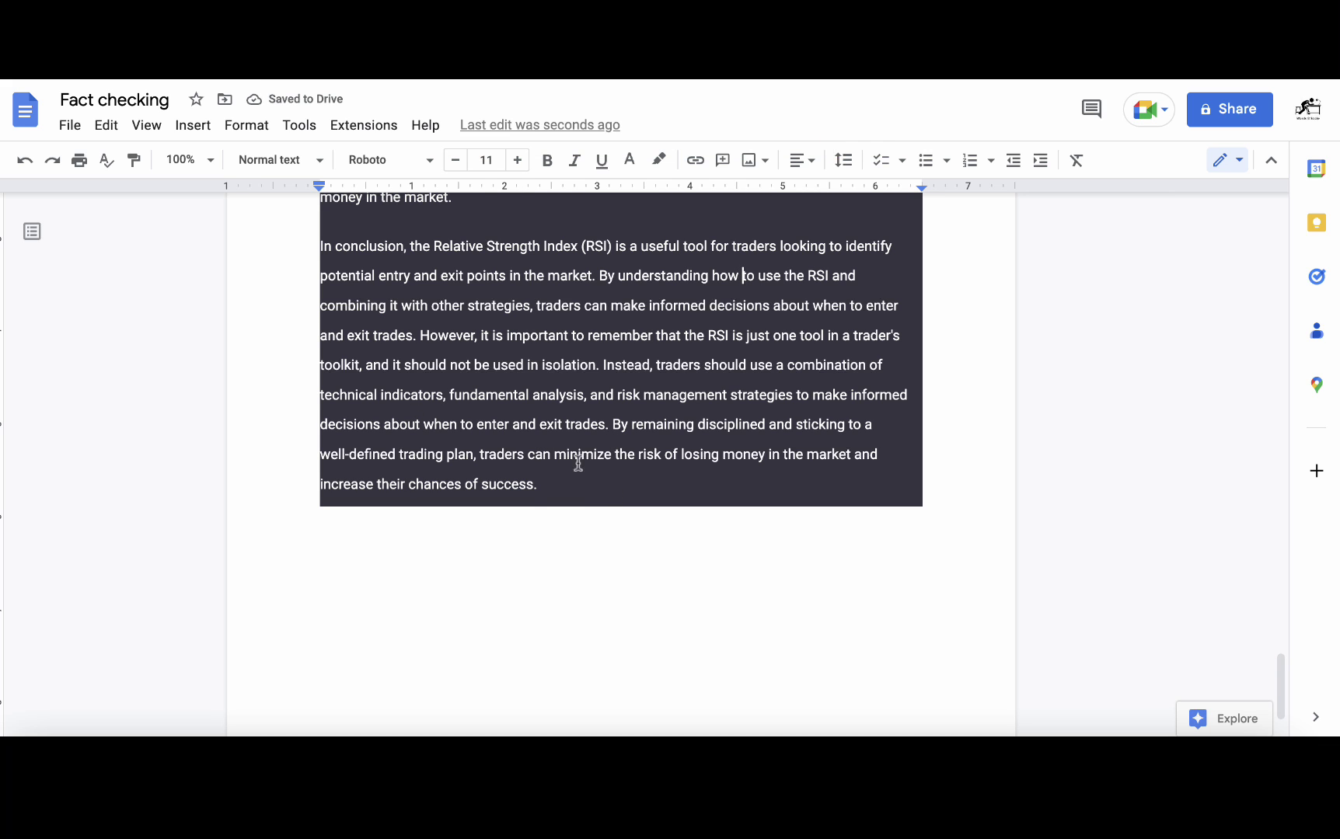
pyautogui.moveTo(556, 485); pyautogui.dragTo(321, 515)
pyautogui.hotkey('ctrl', 'c')
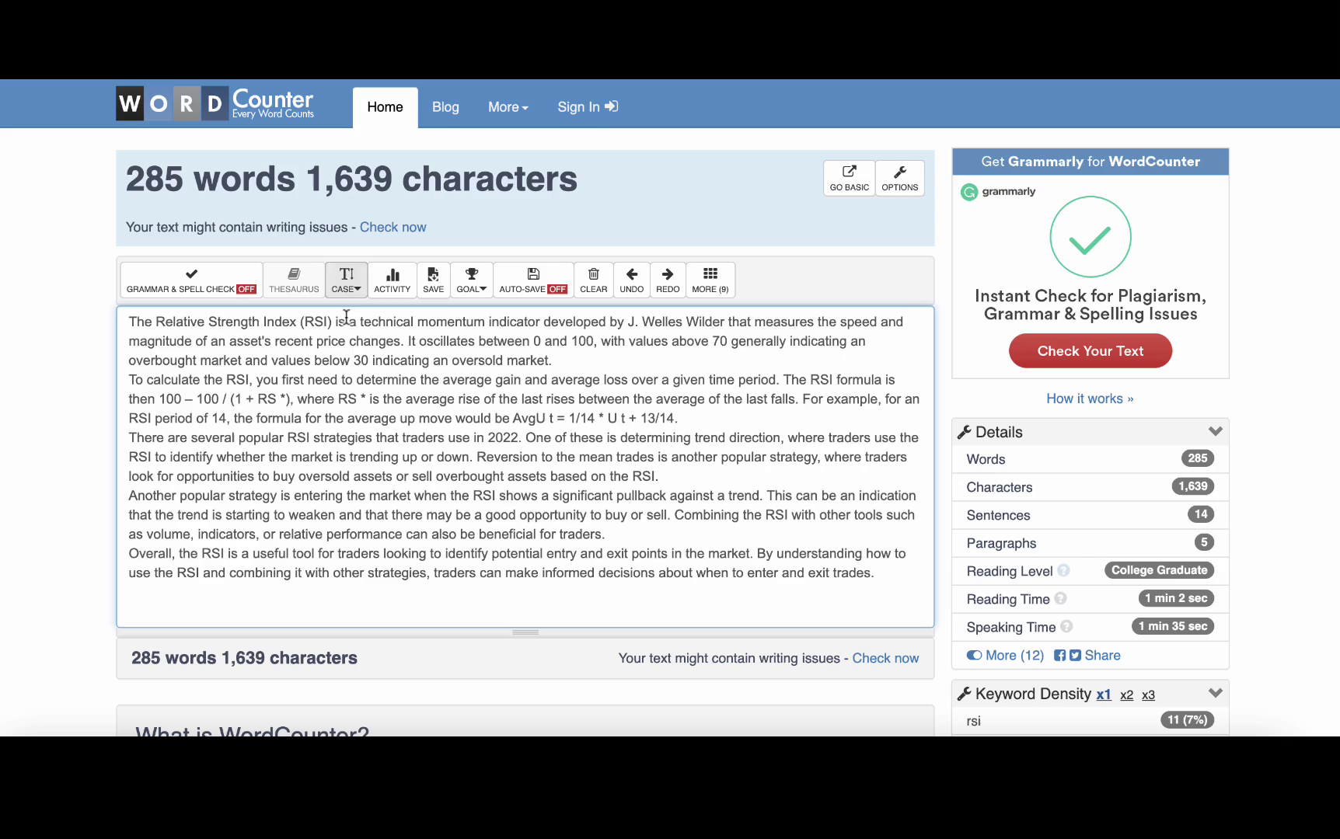
# Step: Paste the expanded article over the old Word Counter text, giving 737 words
pyautogui.hotkey('ctrl', 'a')
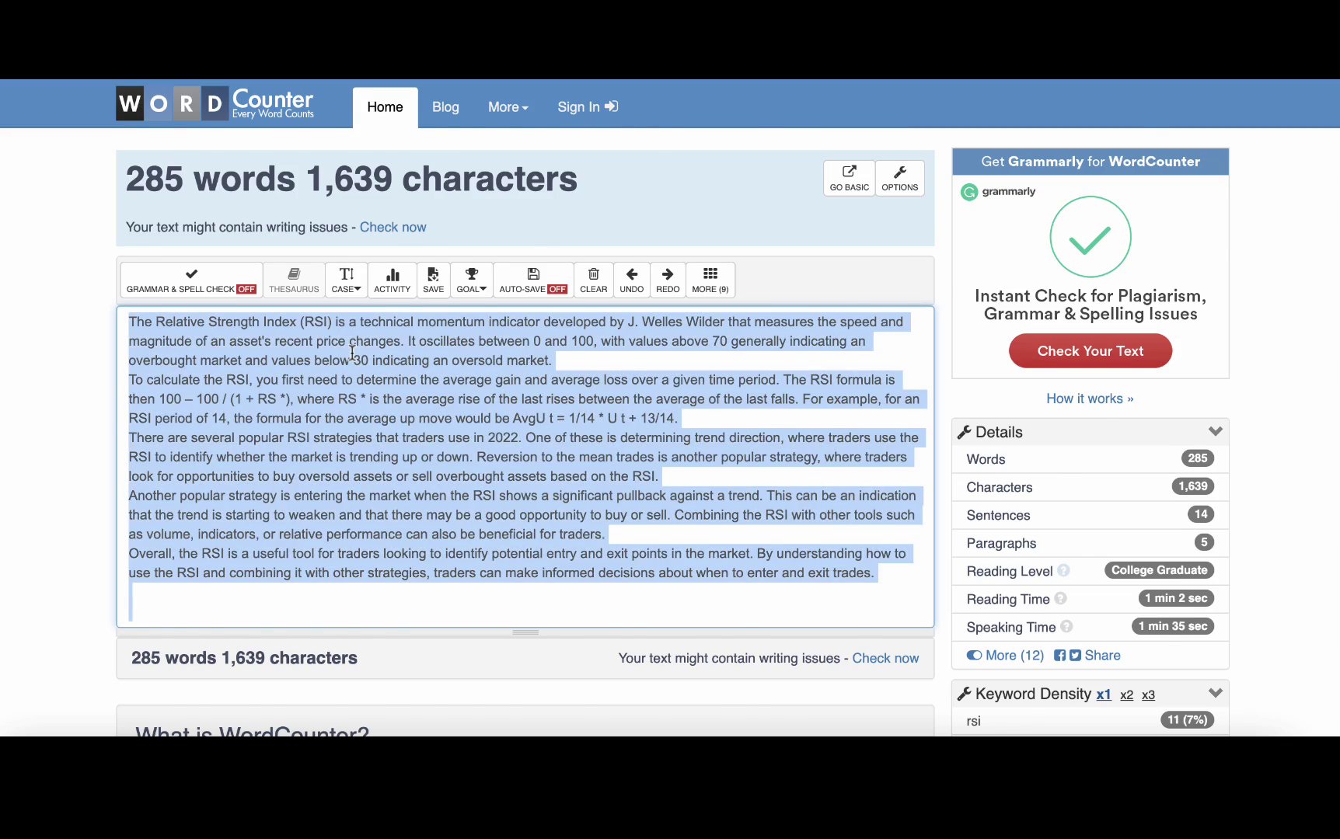
pyautogui.hotkey('ctrl', 'v')
pyautogui.scroll(5, 352, 352)
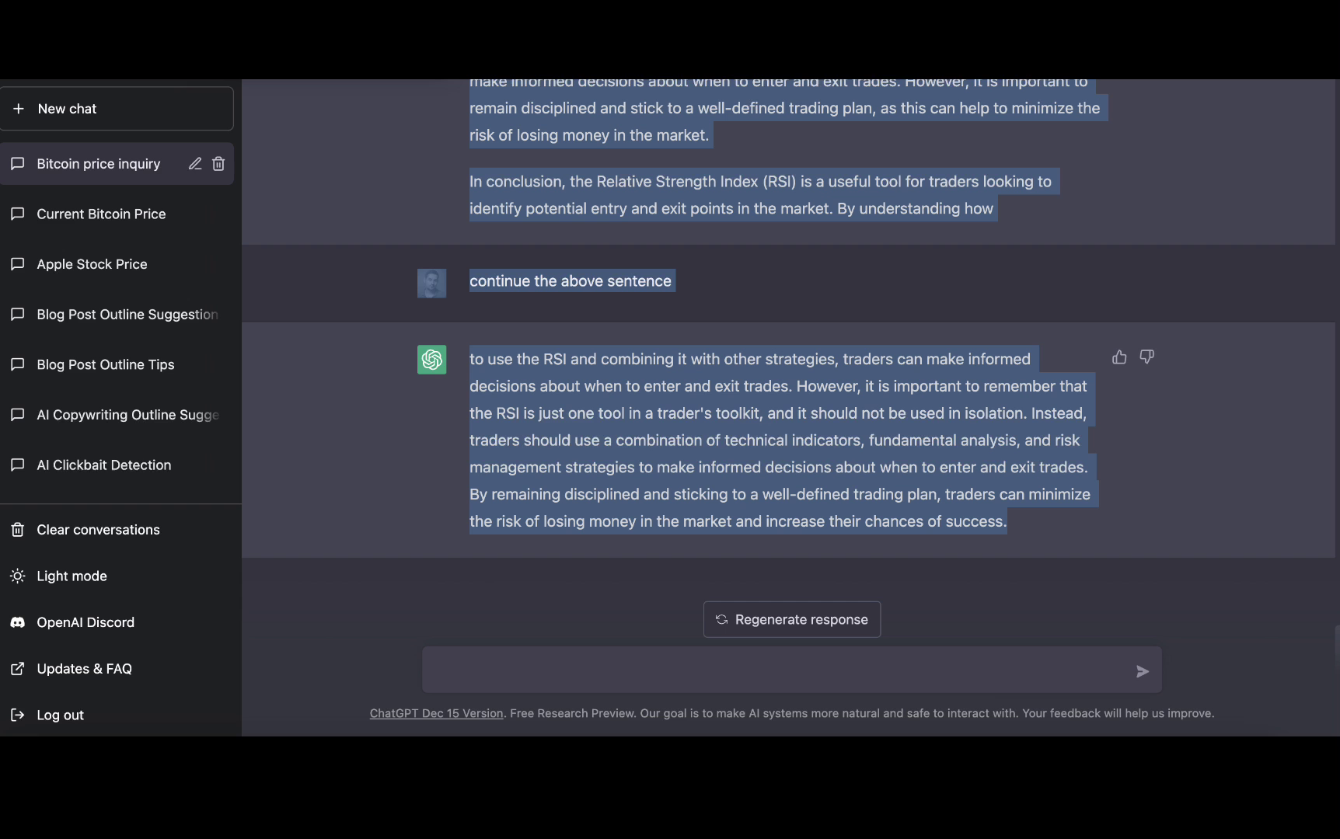
pyautogui.scroll(20, 746, 434)
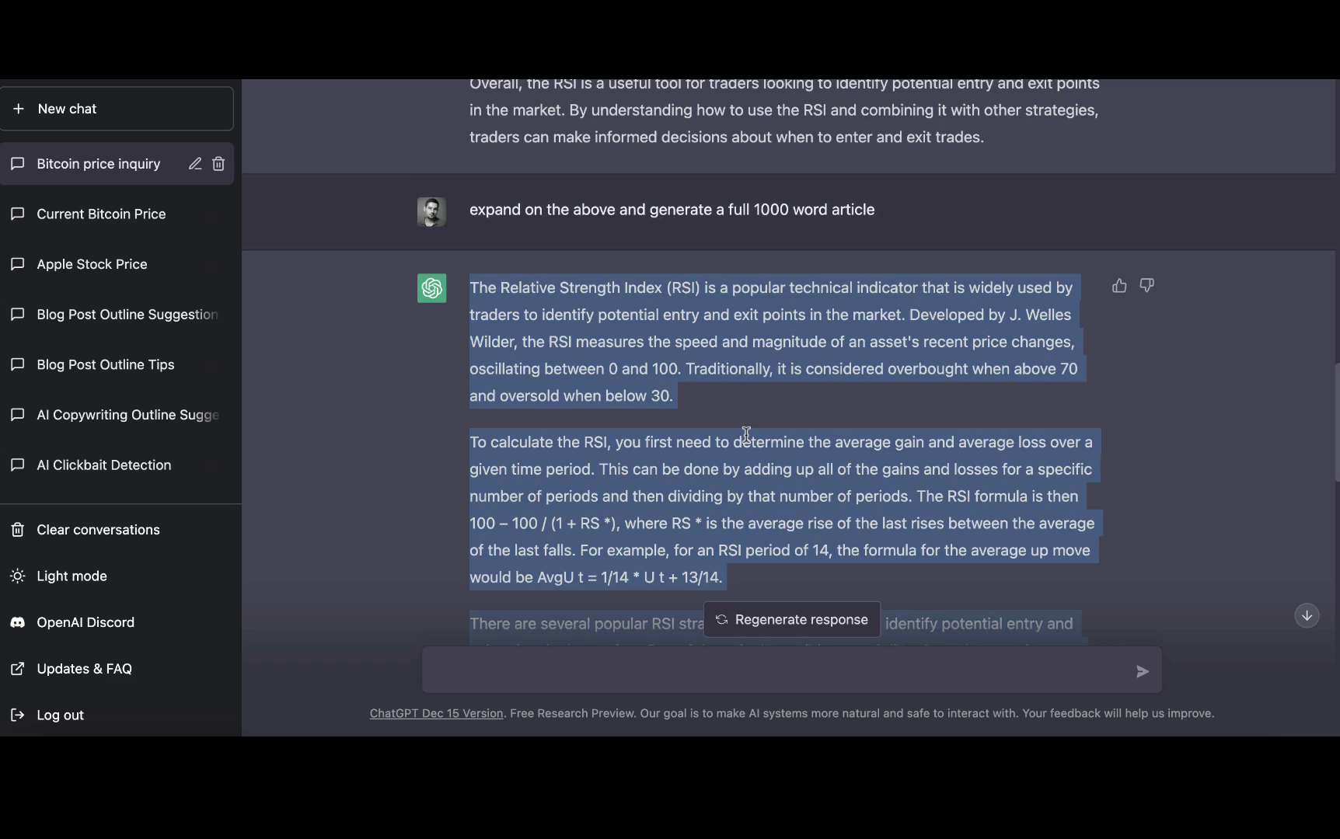
pyautogui.click(745, 434)
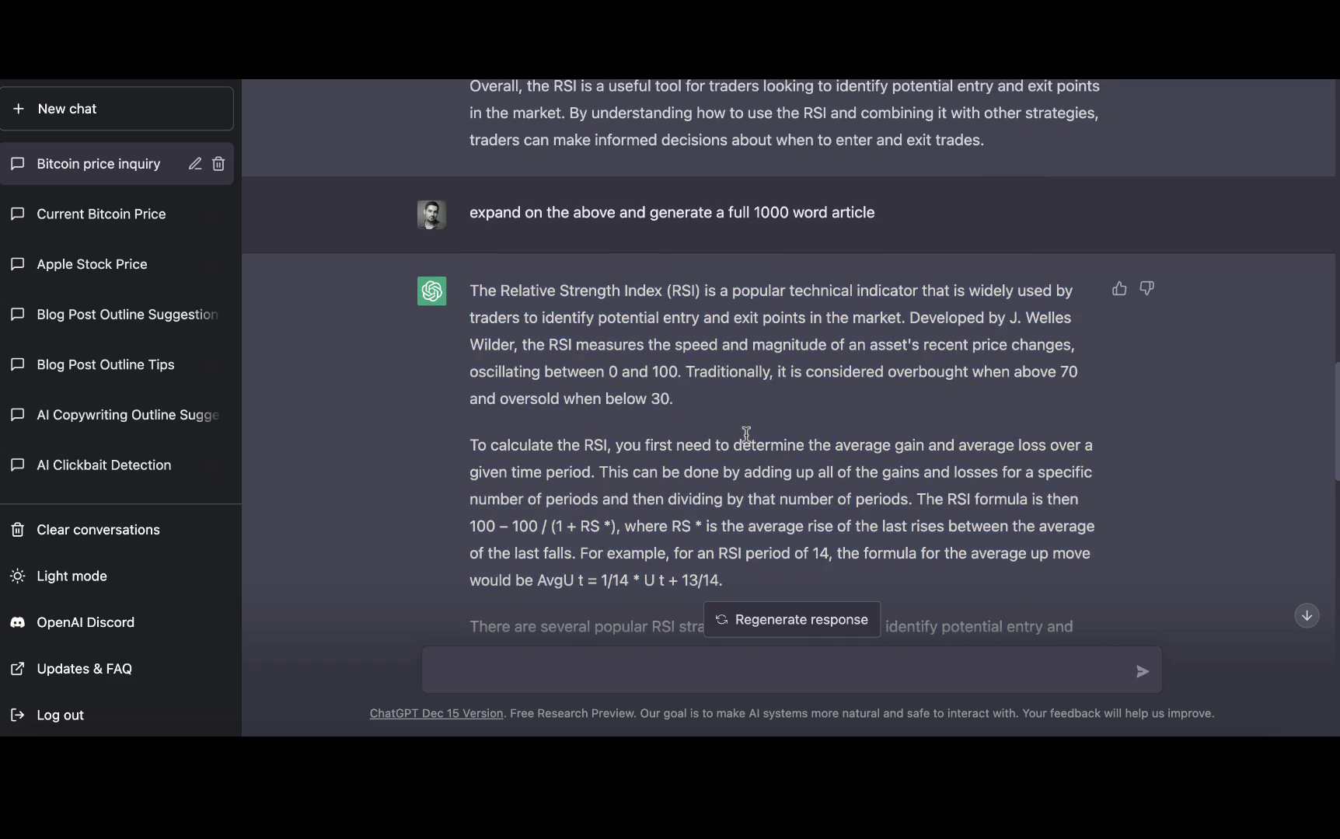
pyautogui.scroll(-20, 745, 435)
pyautogui.scroll(-5, 745, 435)
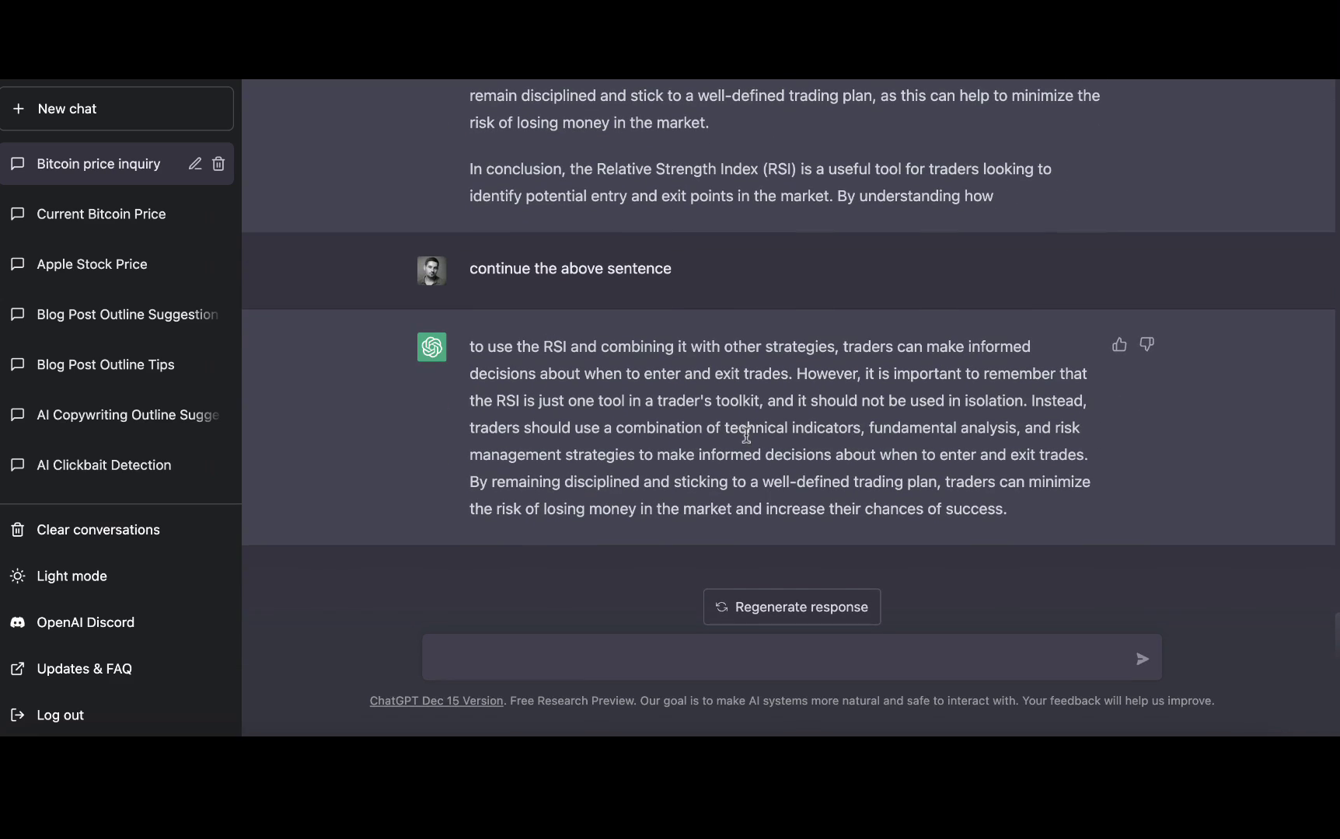